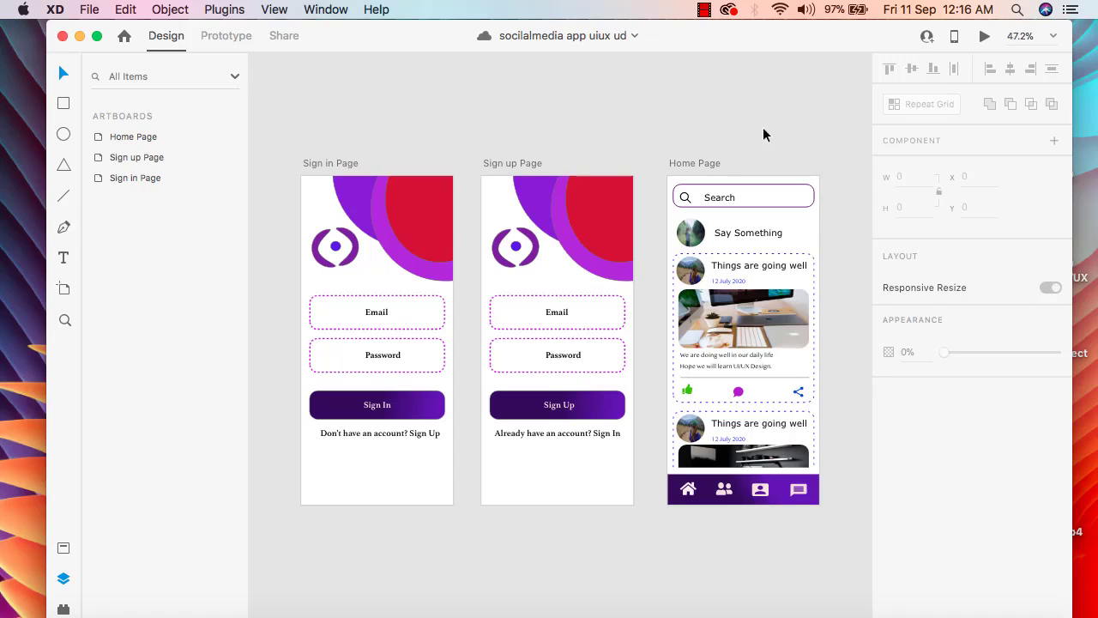
Add an iPhone X, XS, 11 Pro artboard after the Home Page and rename it Add Friend
{"action": "left_click", "coordinate": [63, 291]}
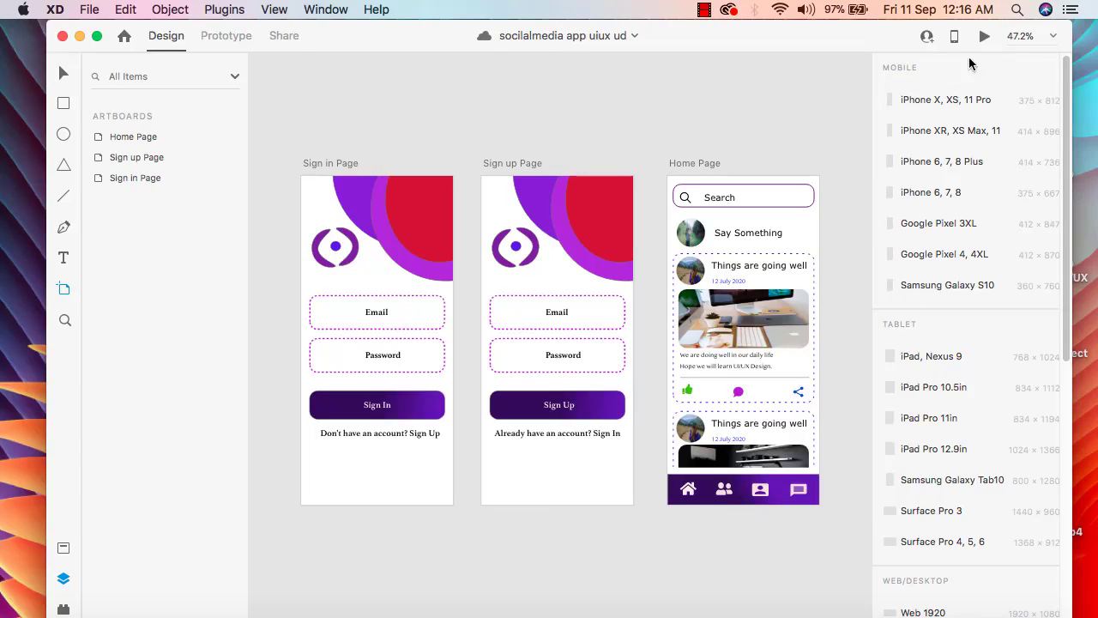
{"action": "left_click", "coordinate": [944, 101]}
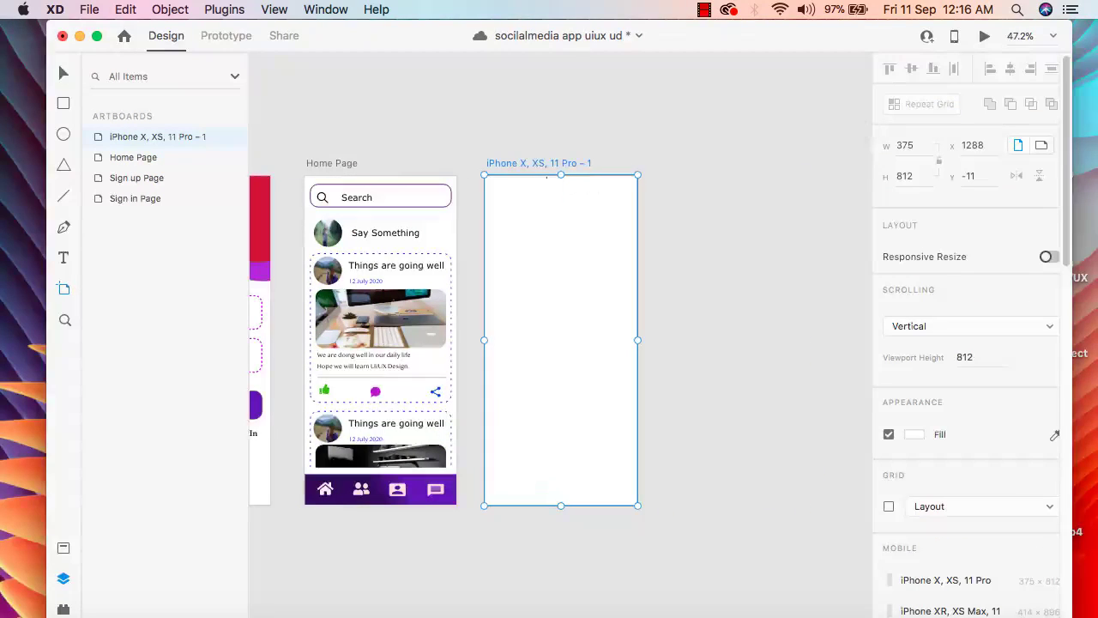
{"action": "double_click", "coordinate": [530, 162]}
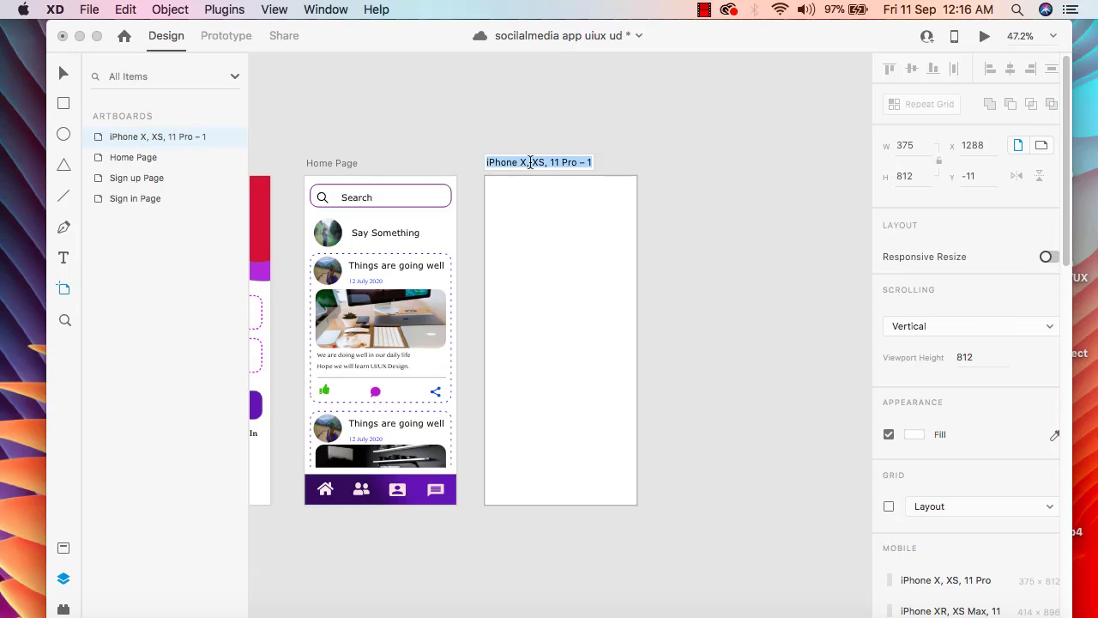
{"action": "key", "text": "BackSpace"}
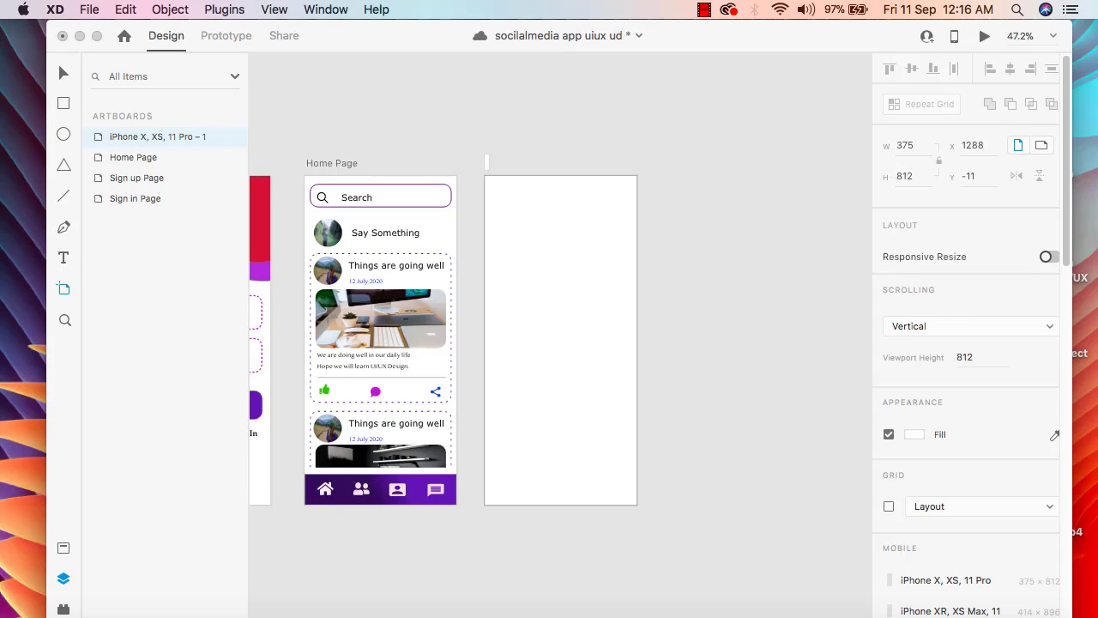
{"action": "type", "text": "Add Friend"}
{"action": "key", "text": "Return"}
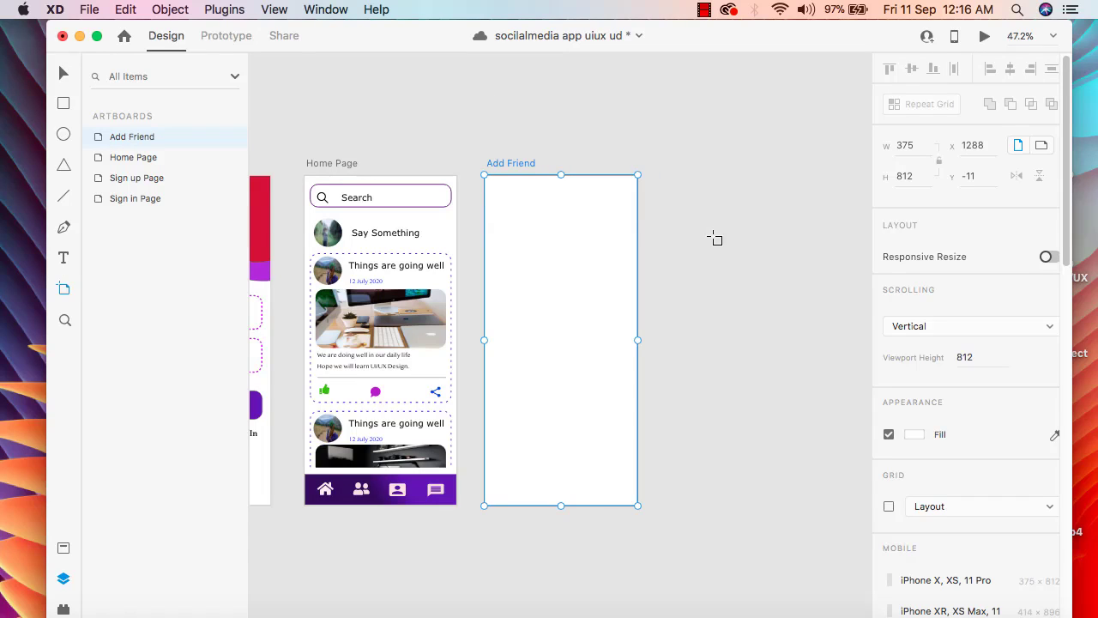
{"action": "left_click", "coordinate": [61, 75]}
{"action": "left_click", "coordinate": [758, 236]}
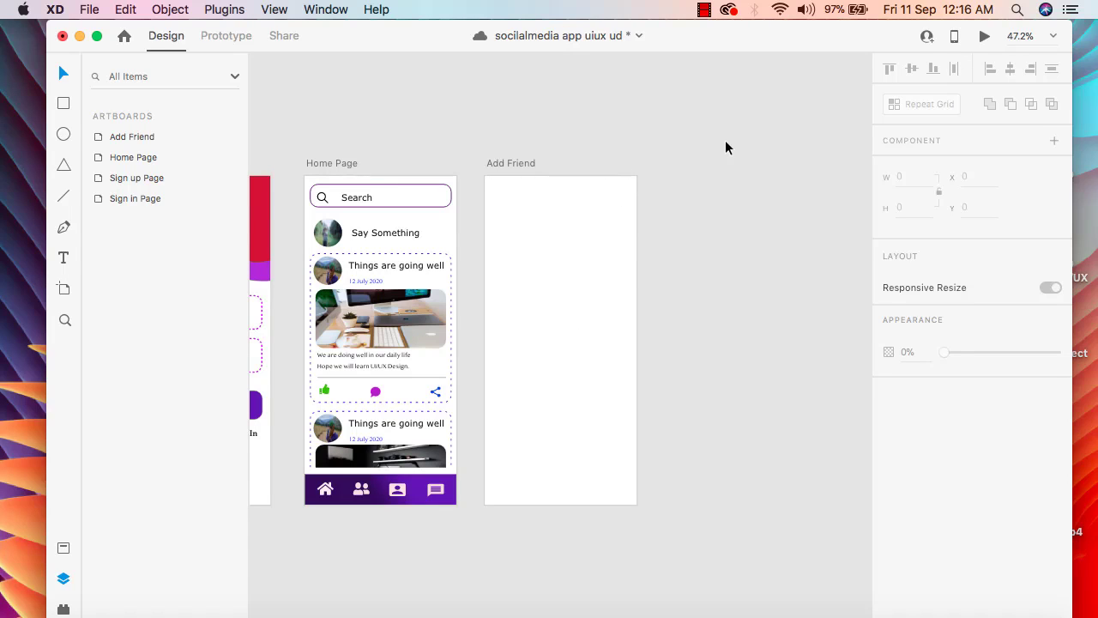
Make a component from the Home Page's search bar, including its rectangle, magnifier icon and Search text
{"action": "left_click_drag", "start_coordinate": [725, 136], "coordinate": [597, 113]}
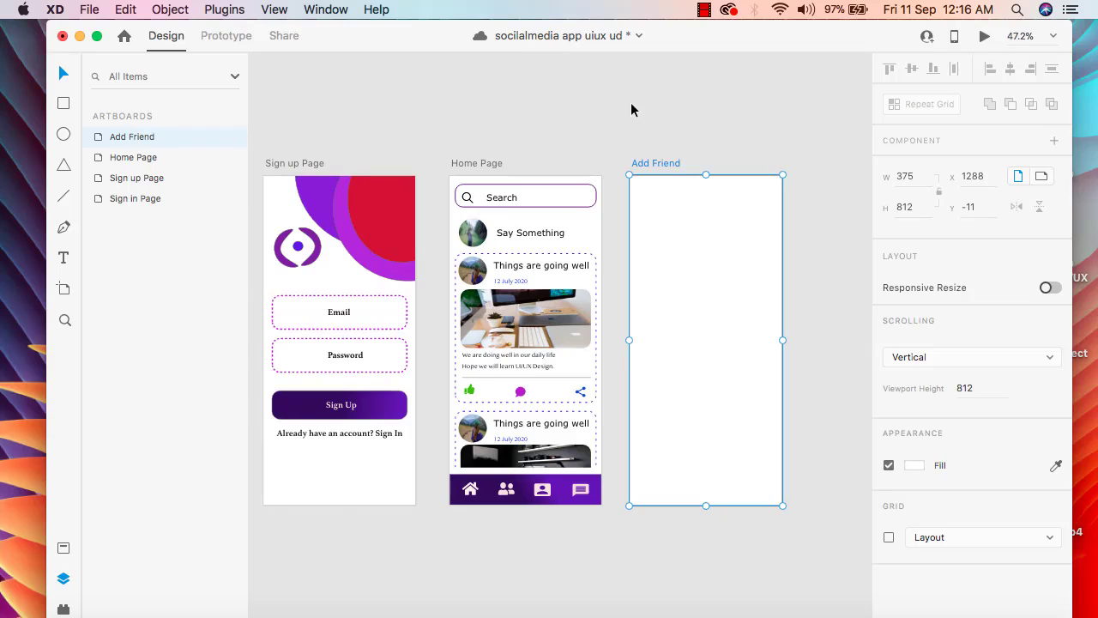
{"action": "left_click", "coordinate": [636, 113]}
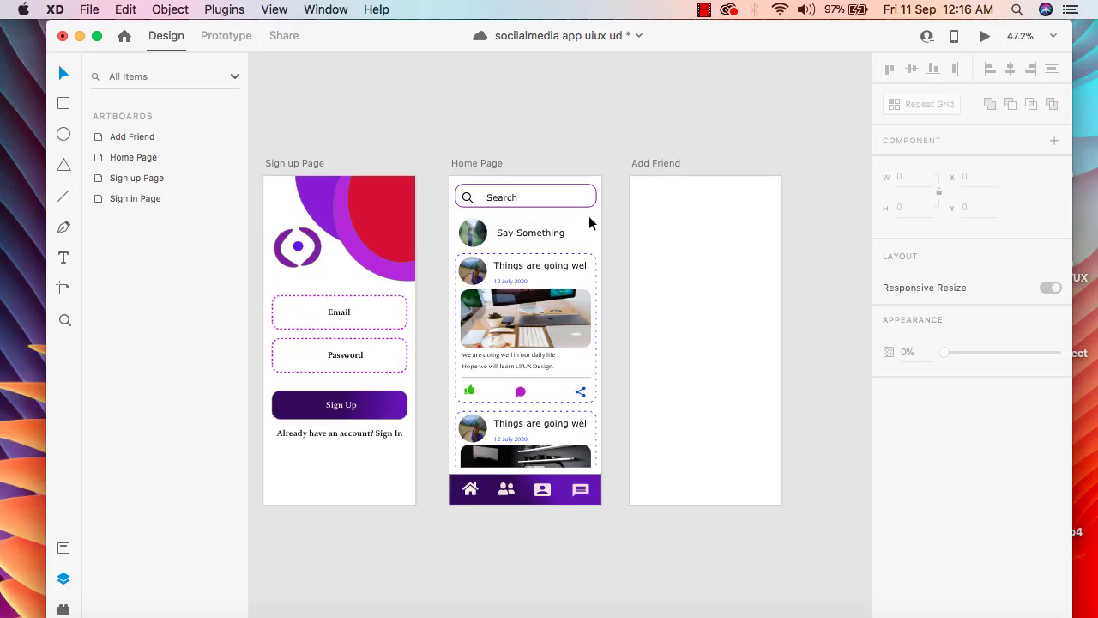
{"action": "left_click", "coordinate": [521, 199]}
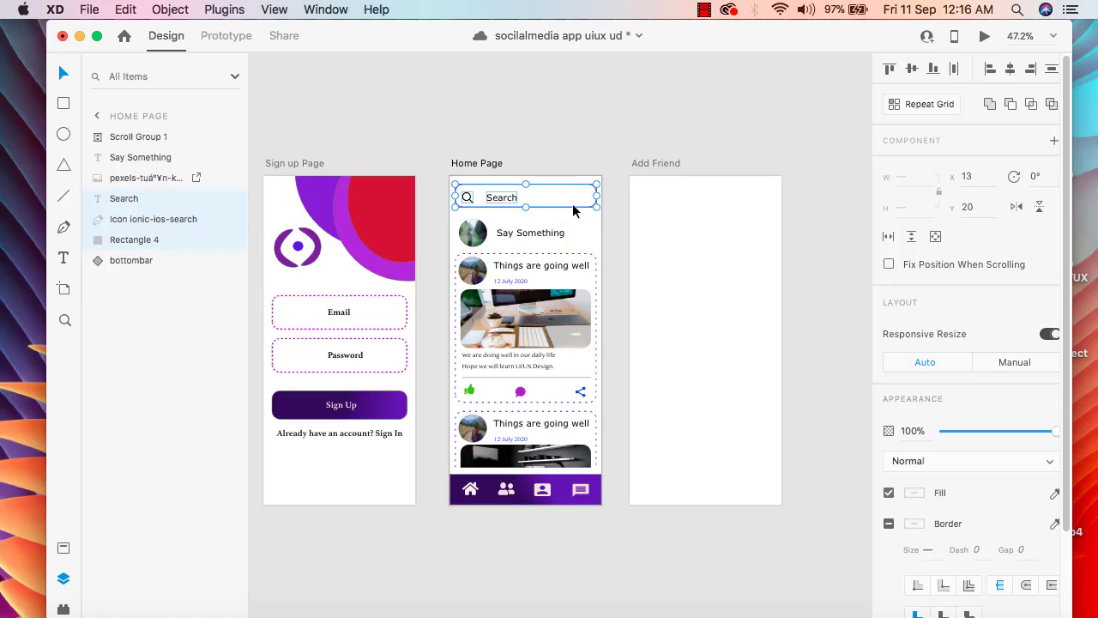
{"action": "right_click", "coordinate": [531, 197]}
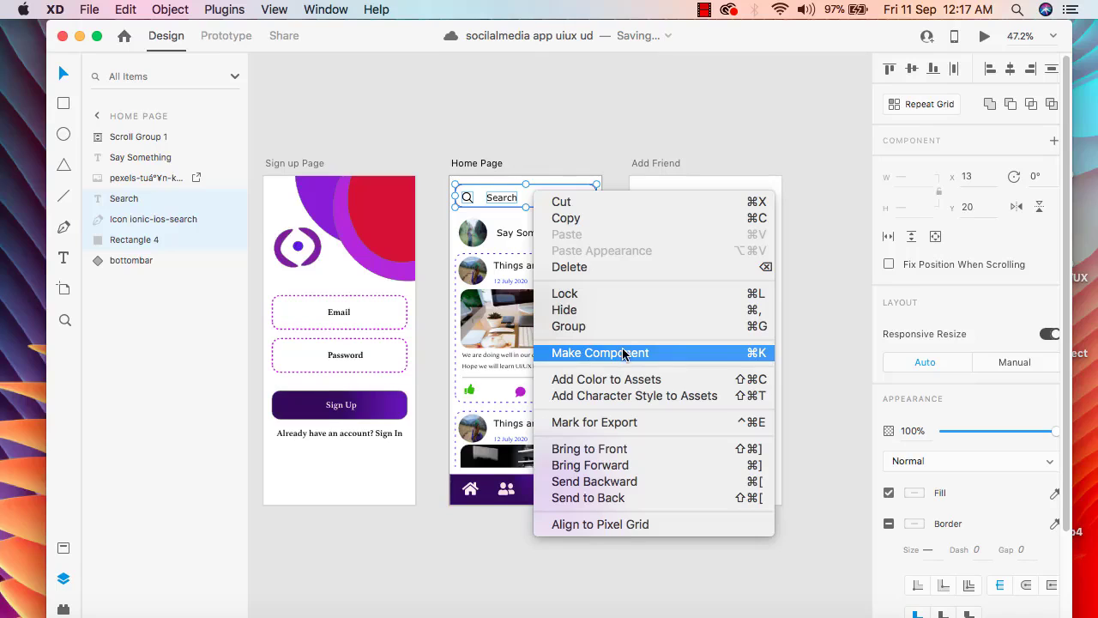
{"action": "left_click", "coordinate": [662, 355]}
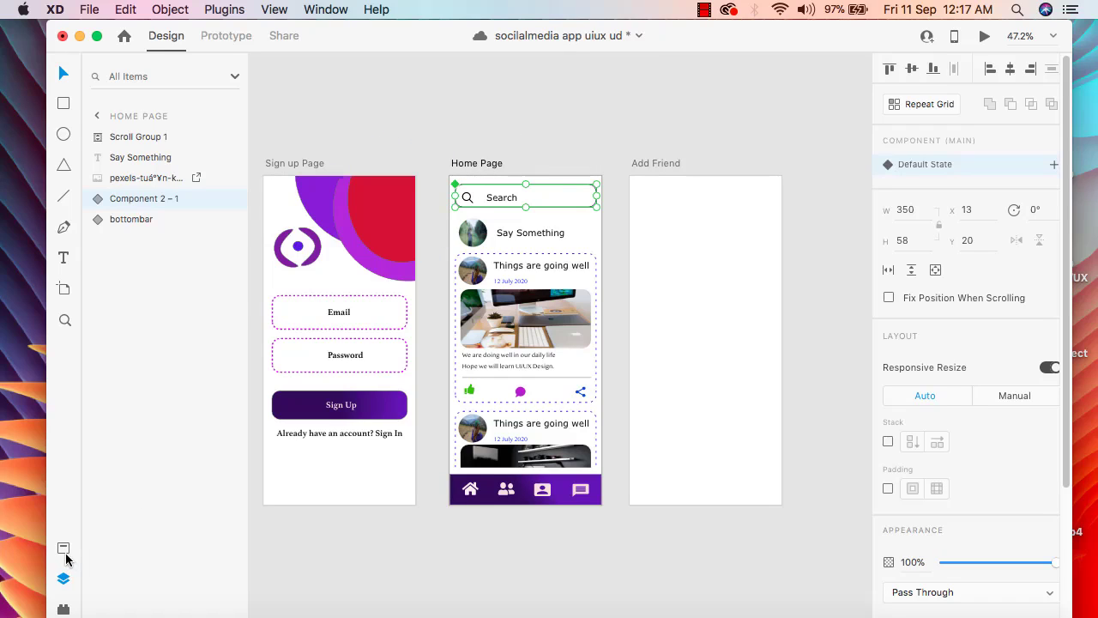
Place an instance of the search bar component near the upper edge of the Add Friend artboard at X 13, Y 18, and save the document
{"action": "key", "text": "super+y"}
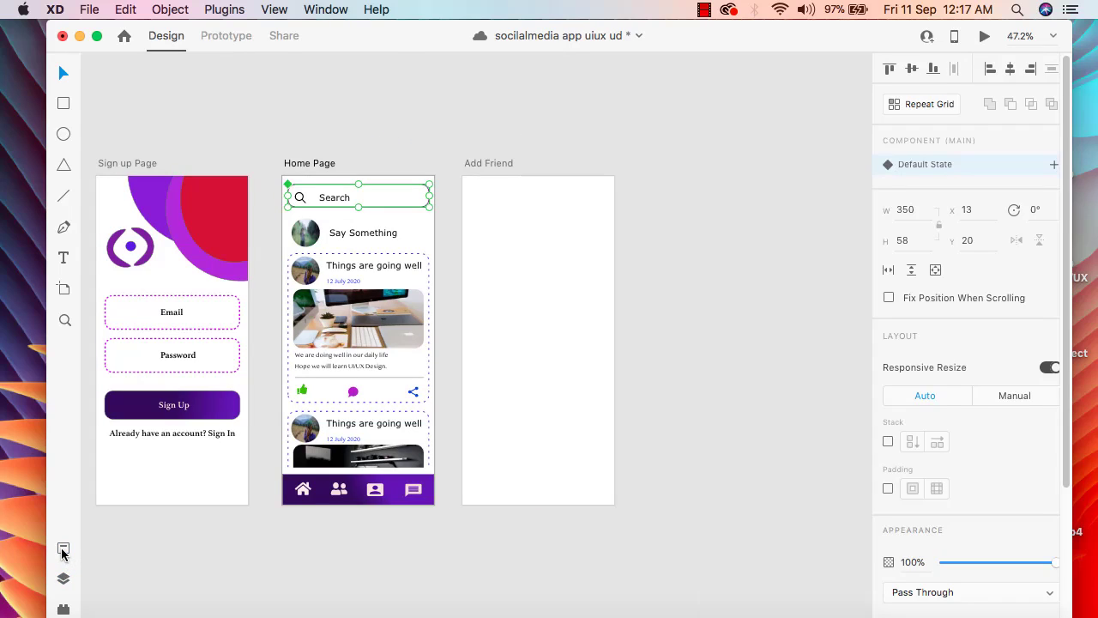
{"action": "left_click", "coordinate": [62, 579]}
{"action": "left_click", "coordinate": [62, 579]}
{"action": "left_click", "coordinate": [63, 579]}
{"action": "left_click", "coordinate": [62, 551]}
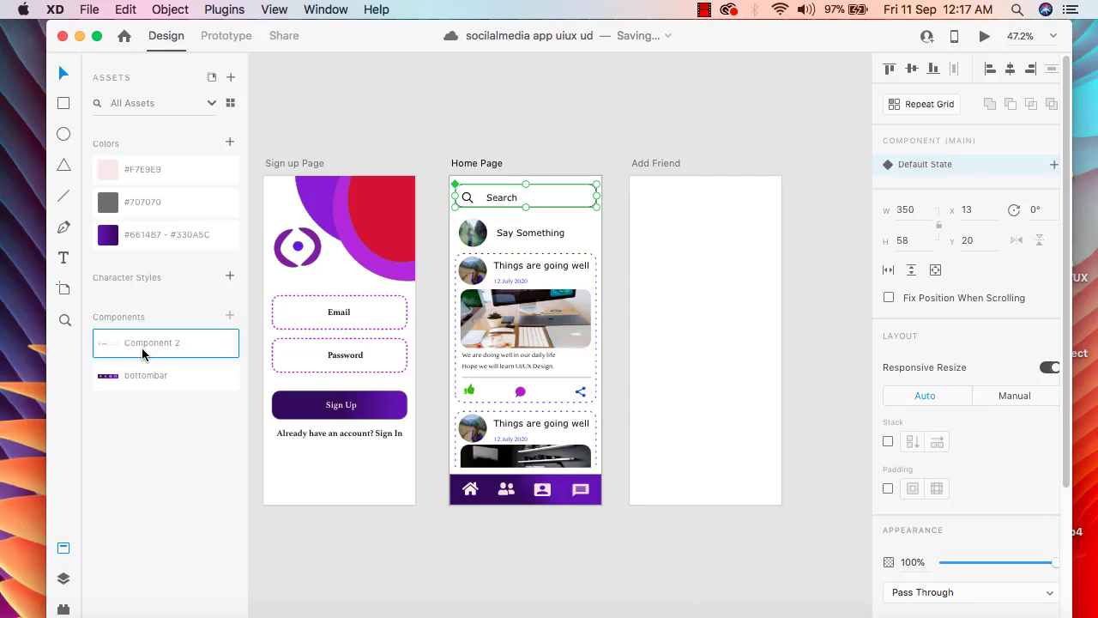
{"action": "left_click", "coordinate": [695, 255]}
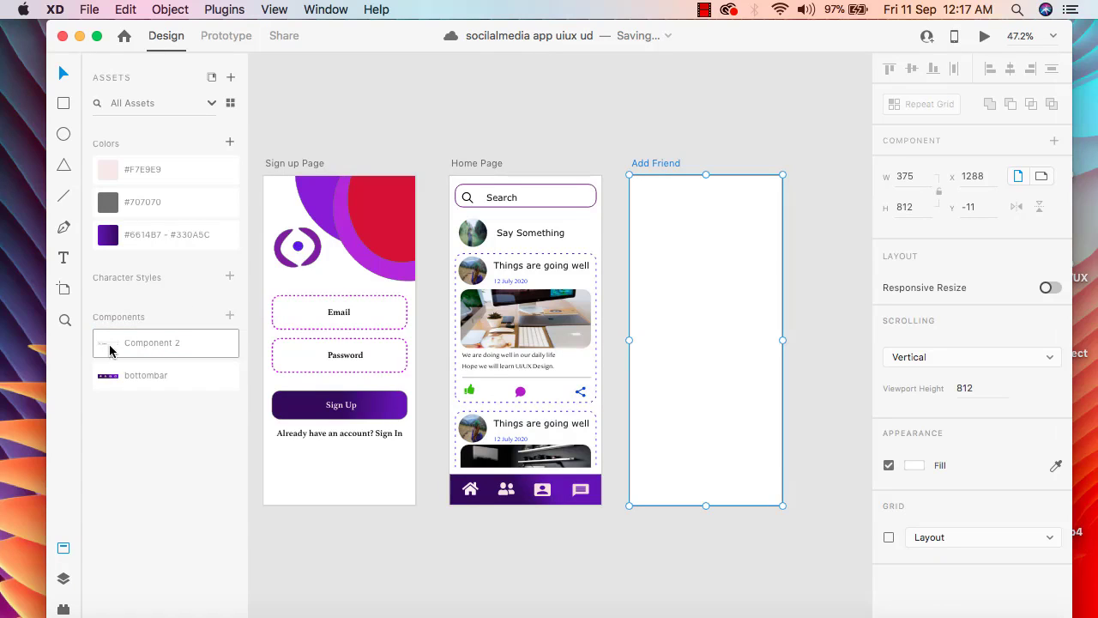
{"action": "left_click_drag", "start_coordinate": [116, 343], "coordinate": [666, 210]}
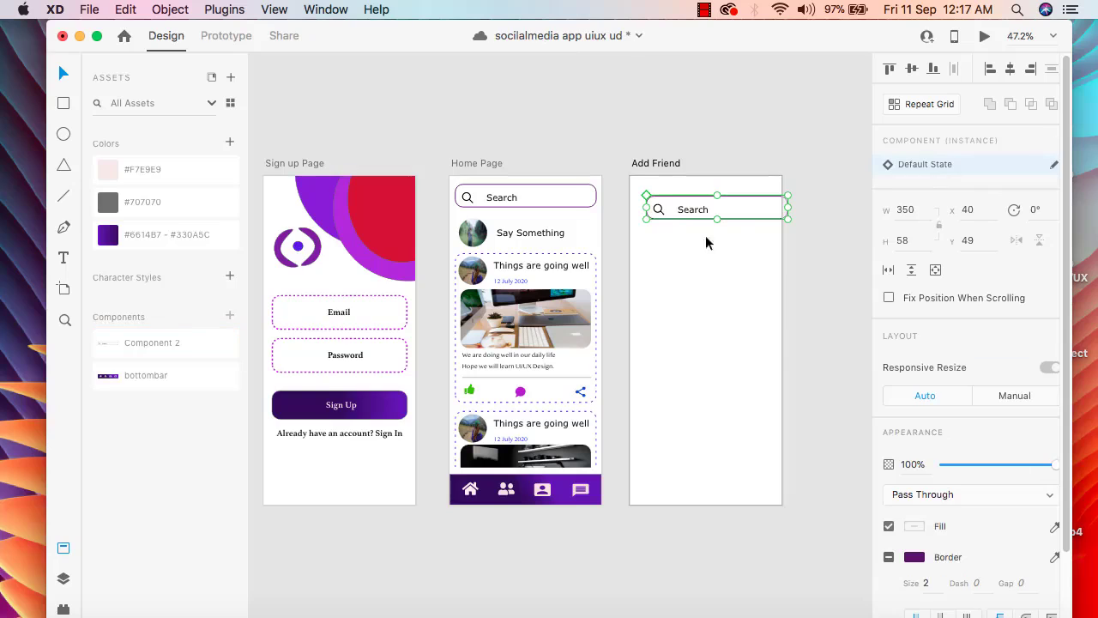
{"action": "left_click_drag", "start_coordinate": [739, 209], "coordinate": [730, 201]}
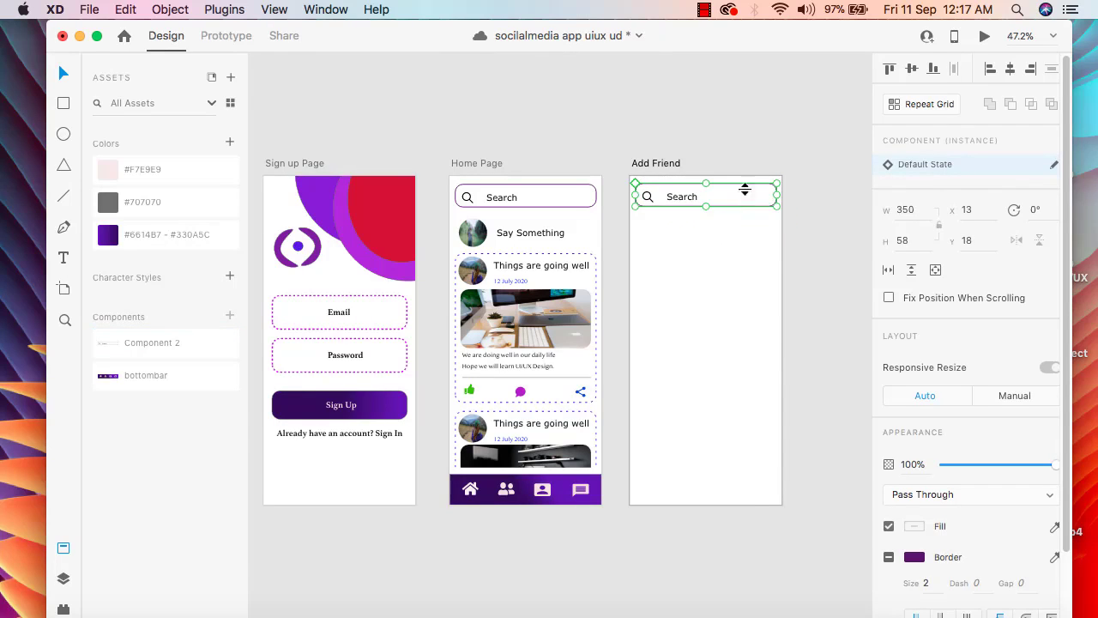
{"action": "left_click", "coordinate": [787, 153]}
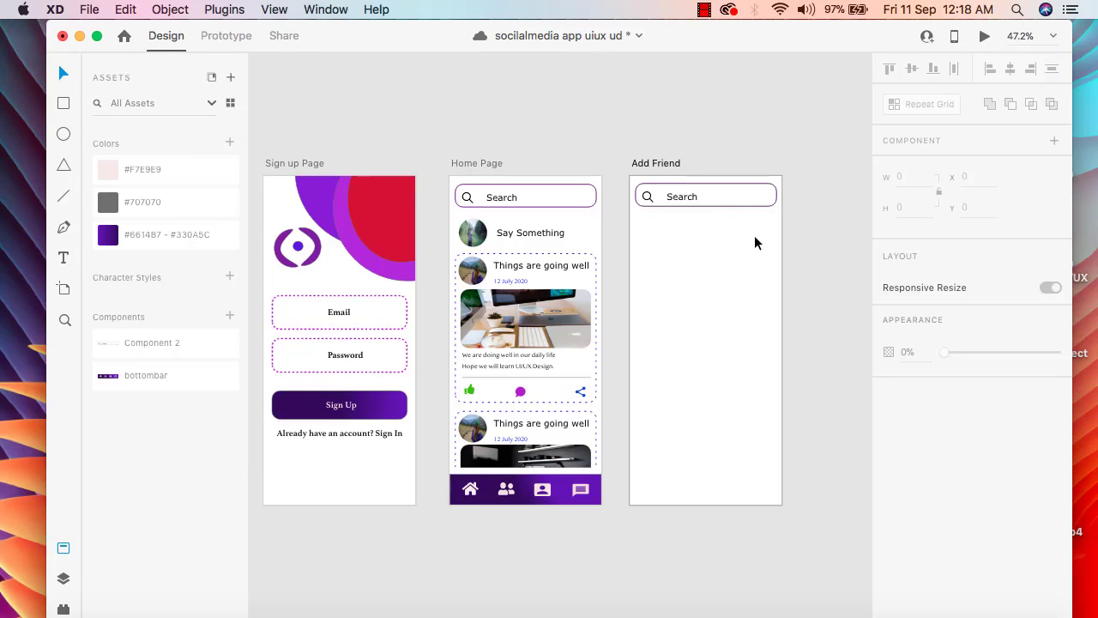
{"action": "key", "text": "super+s"}
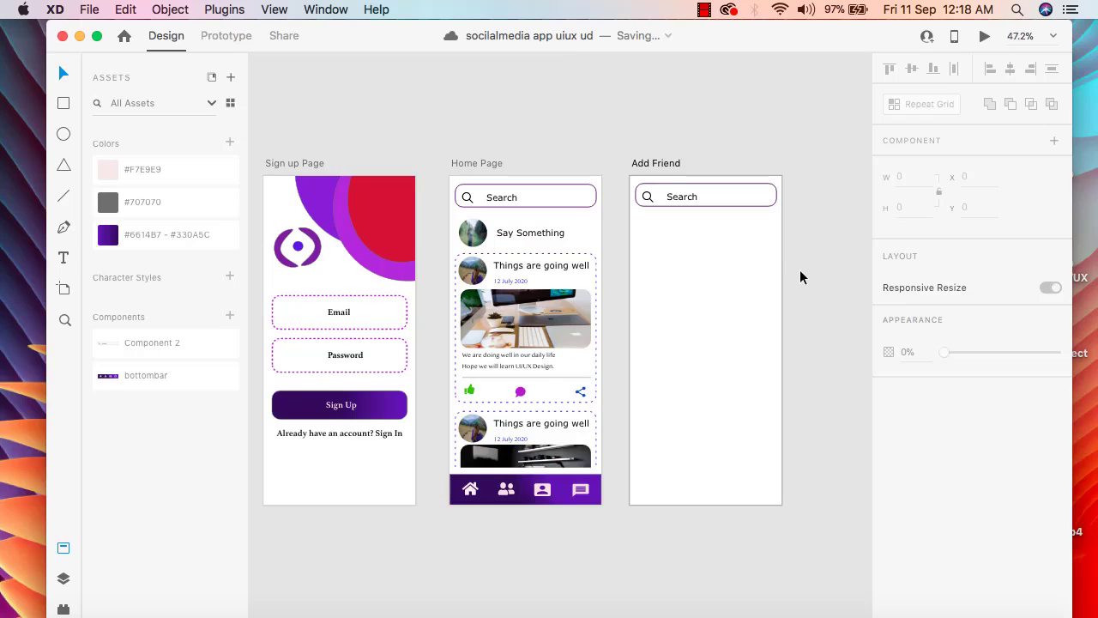
{"action": "scroll", "coordinate": [790, 289], "scroll_direction": "down", "scroll_amount": 2}
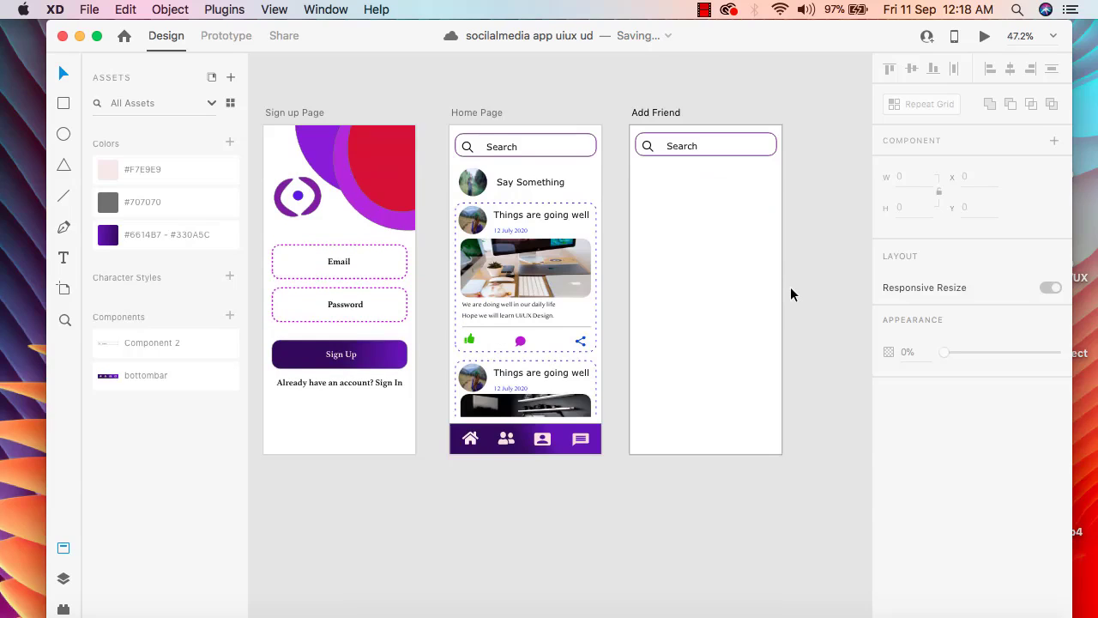
{"action": "scroll", "coordinate": [790, 295], "scroll_direction": "up", "scroll_amount": 2}
{"action": "left_click", "coordinate": [473, 433]}
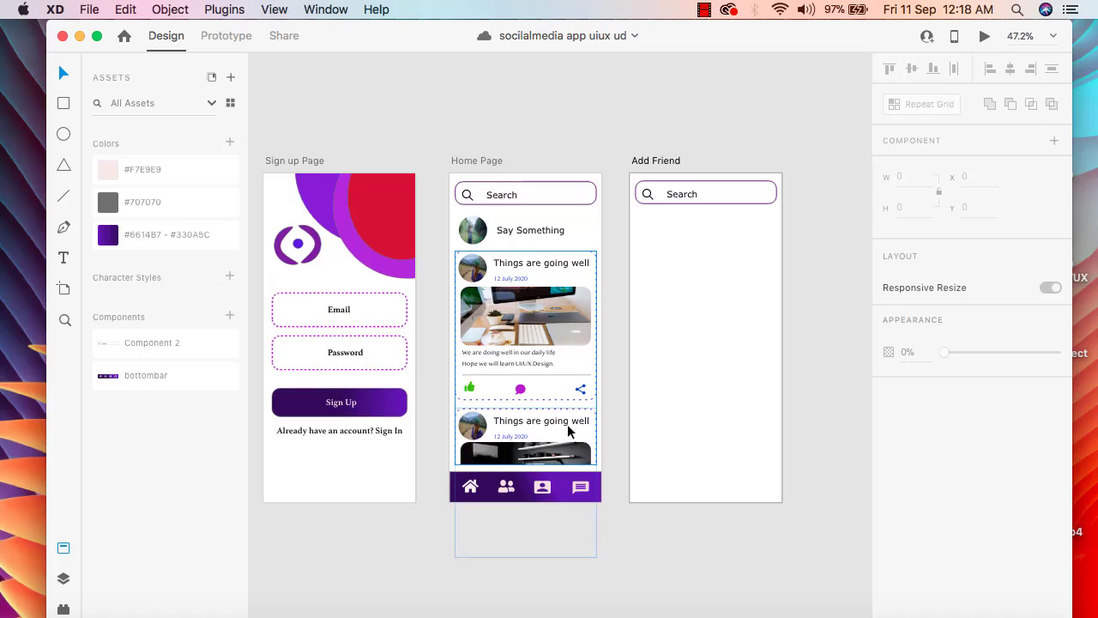
{"action": "left_click", "coordinate": [733, 392]}
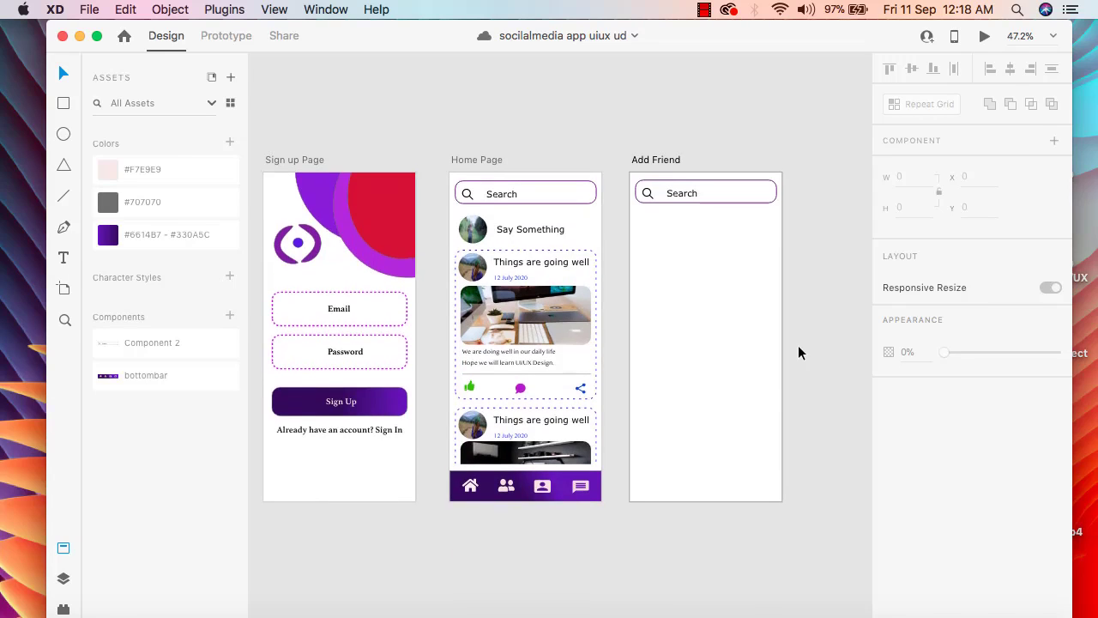
{"action": "left_click", "coordinate": [467, 234]}
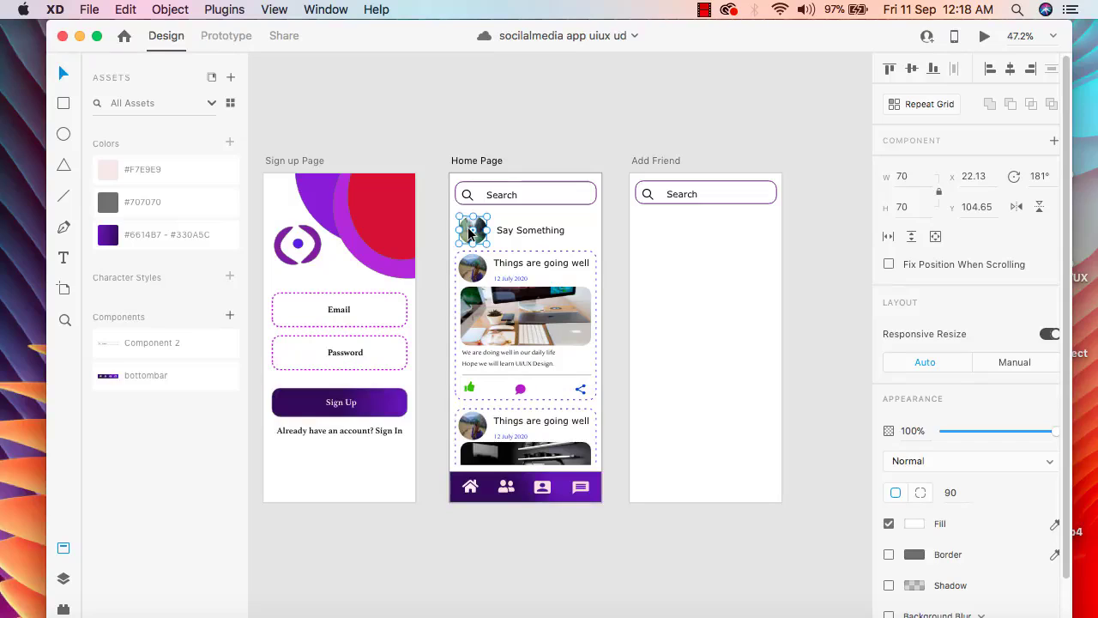
{"action": "left_click", "coordinate": [614, 122]}
{"action": "left_click", "coordinate": [478, 231]}
Resize the search bar on the Add Friend artboard to about 343 by 69 and nudge it into place
{"action": "left_click", "coordinate": [705, 195]}
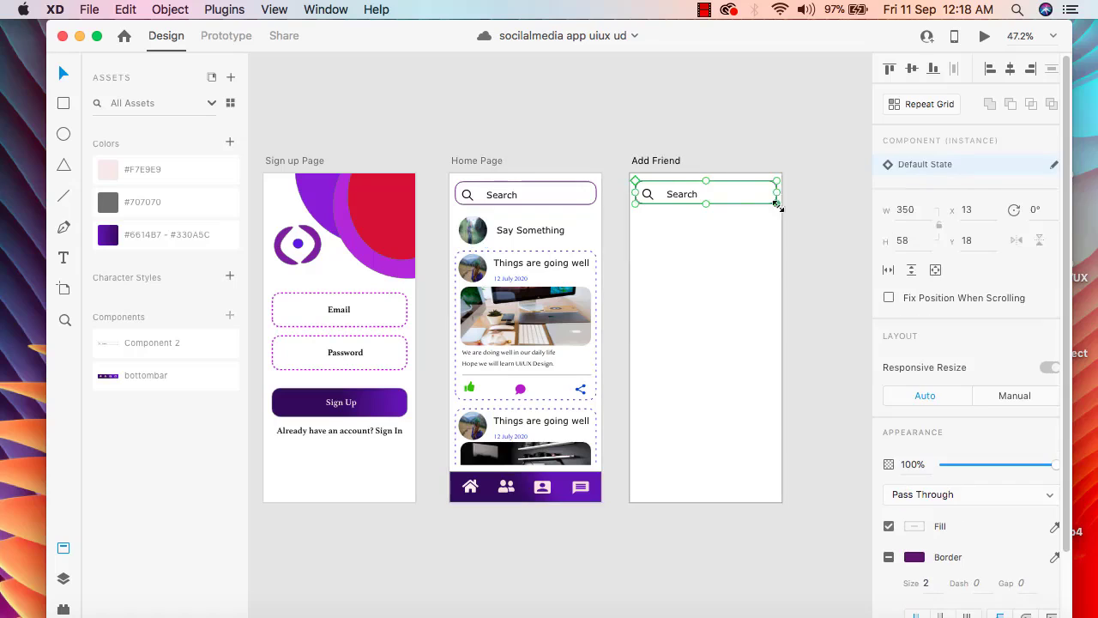
{"action": "left_click_drag", "start_coordinate": [778, 204], "coordinate": [782, 222]}
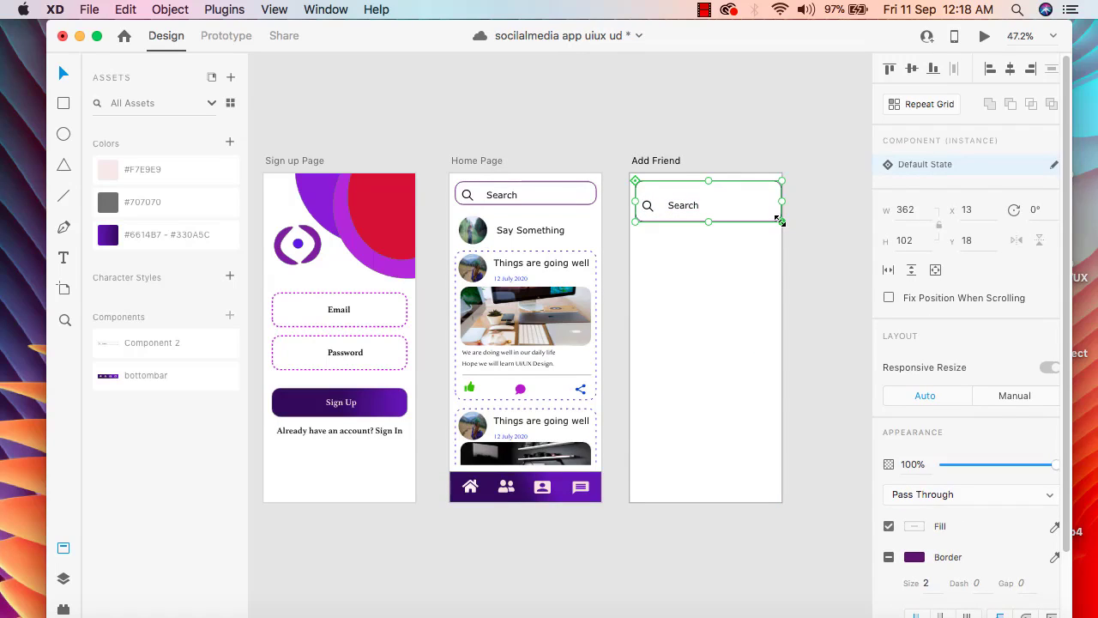
{"action": "left_click_drag", "start_coordinate": [779, 219], "coordinate": [773, 209]}
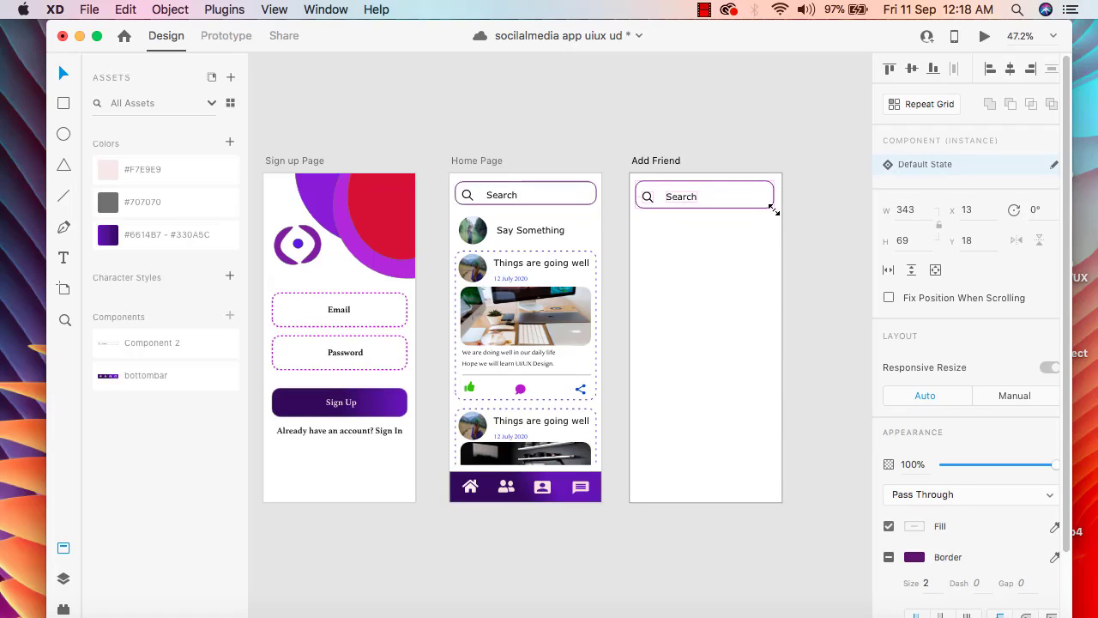
{"action": "left_click", "coordinate": [733, 272]}
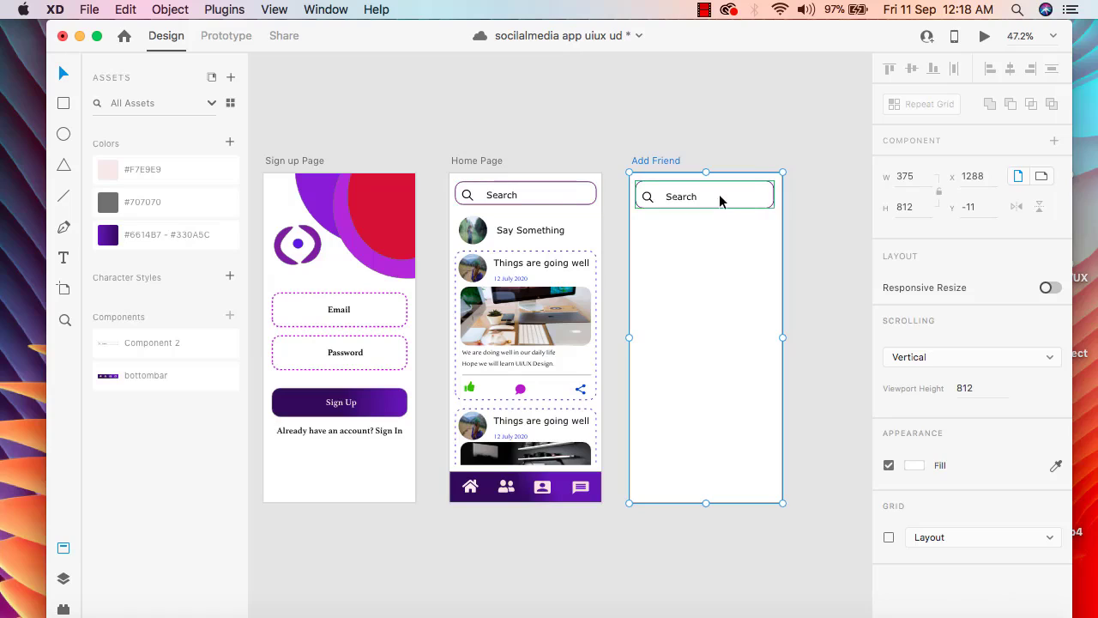
{"action": "left_click_drag", "start_coordinate": [719, 194], "coordinate": [721, 195]}
{"action": "left_click", "coordinate": [719, 243]}
{"action": "left_click", "coordinate": [718, 244]}
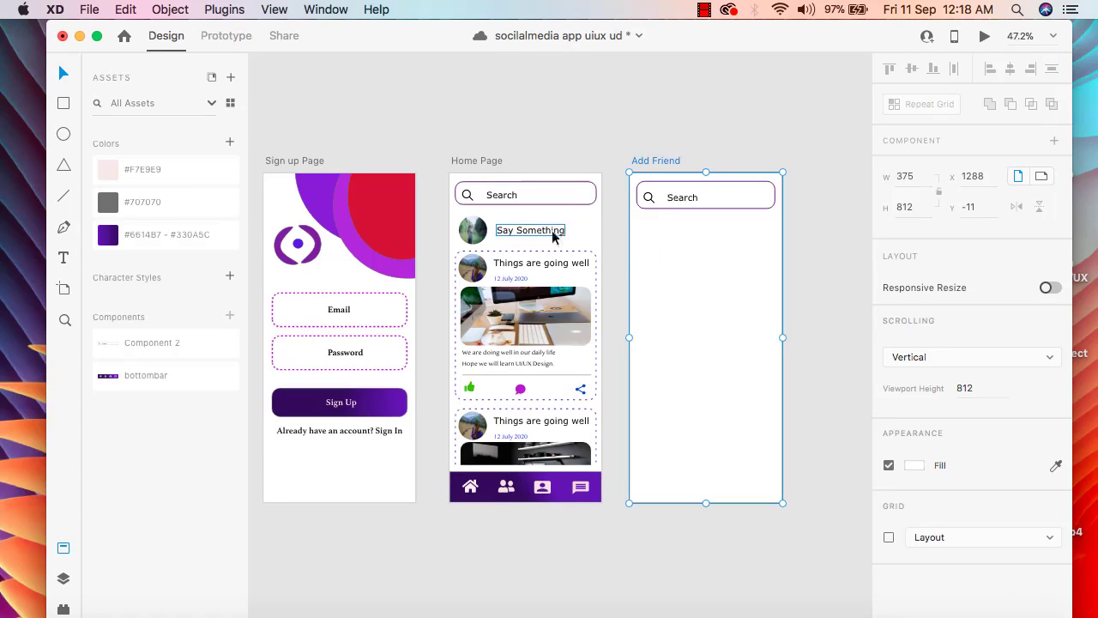
Copy the round profile picture beside Say Something to just below the Add Friend search bar and enlarge it to slightly under 99 by 99
{"action": "left_click", "coordinate": [475, 231]}
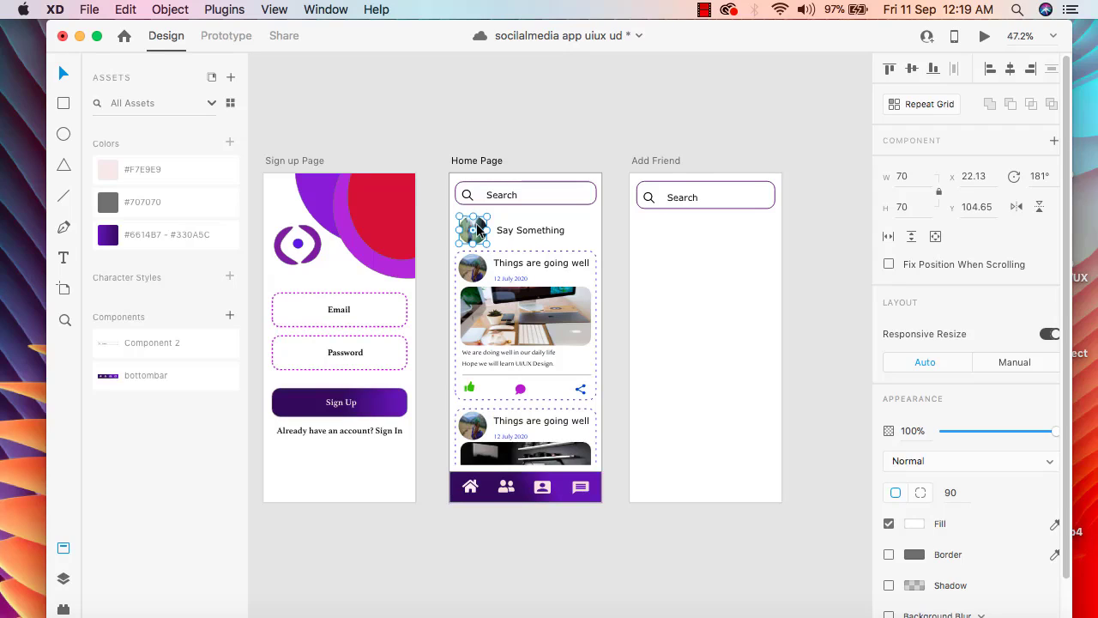
{"action": "left_click_drag", "start_coordinate": [481, 232], "coordinate": [664, 254]}
{"action": "left_click", "coordinate": [677, 324]}
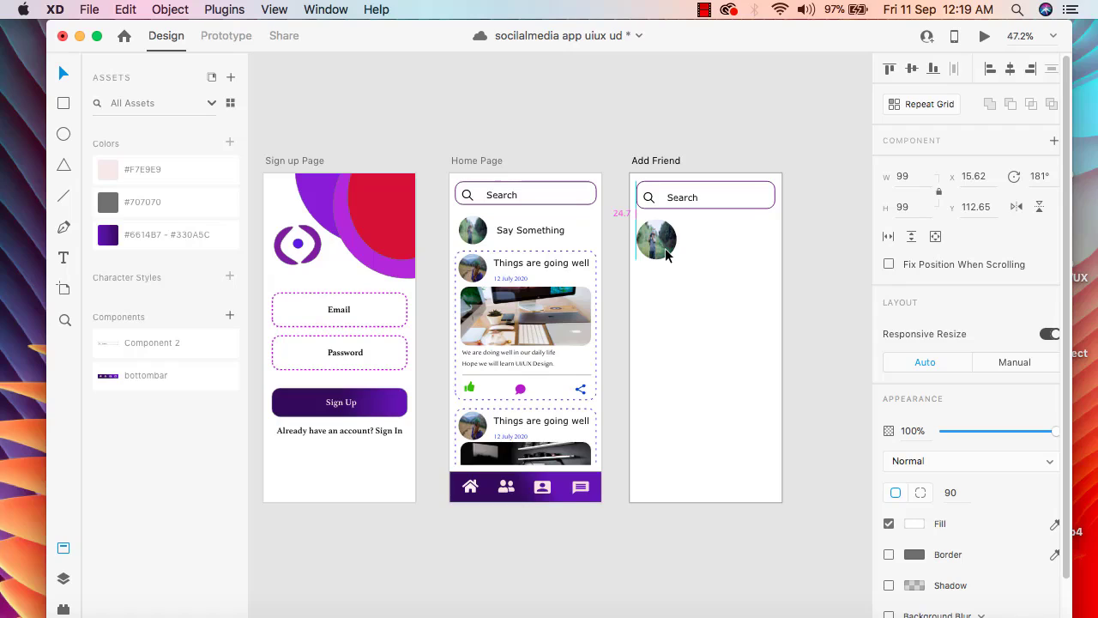
{"action": "key", "text": "Escape"}
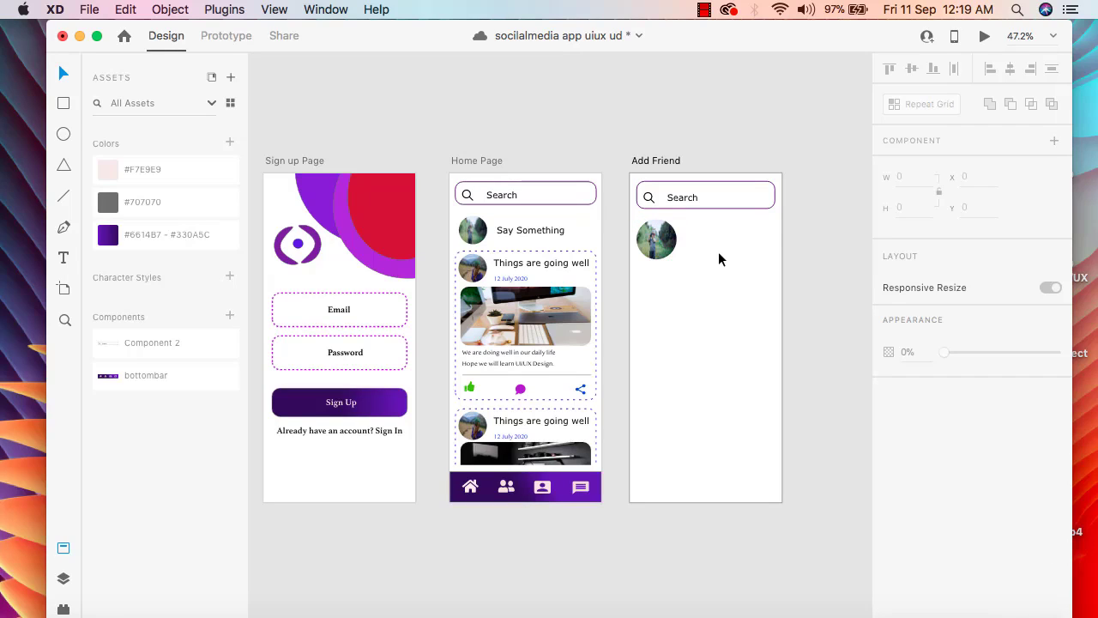
{"action": "left_click", "coordinate": [667, 243]}
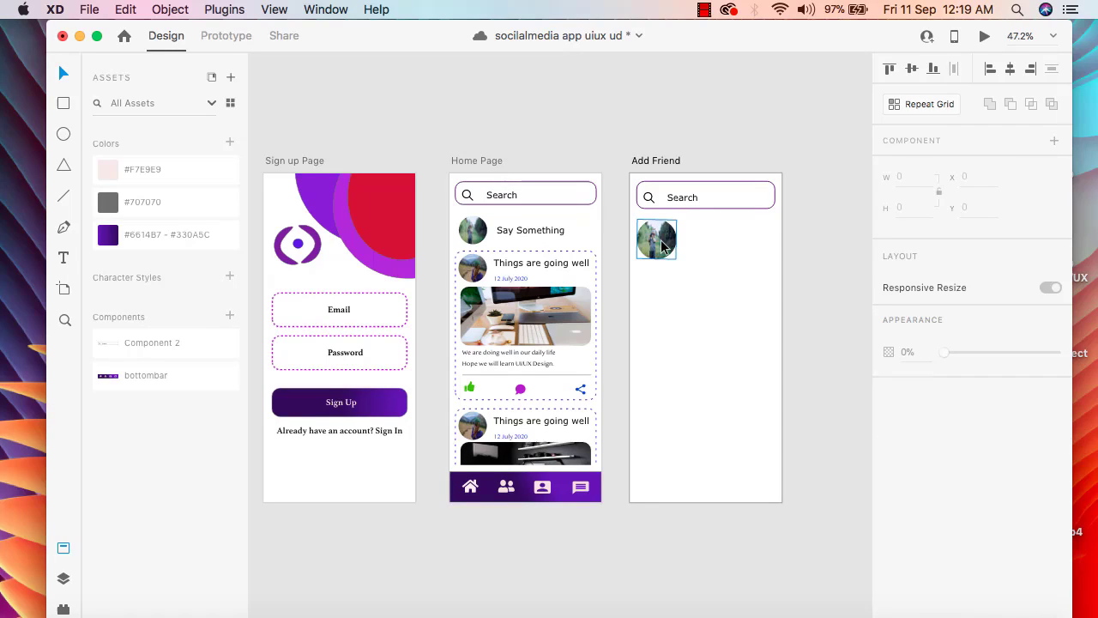
{"action": "left_click_drag", "start_coordinate": [676, 260], "coordinate": [672, 257]}
{"action": "left_click", "coordinate": [693, 275]}
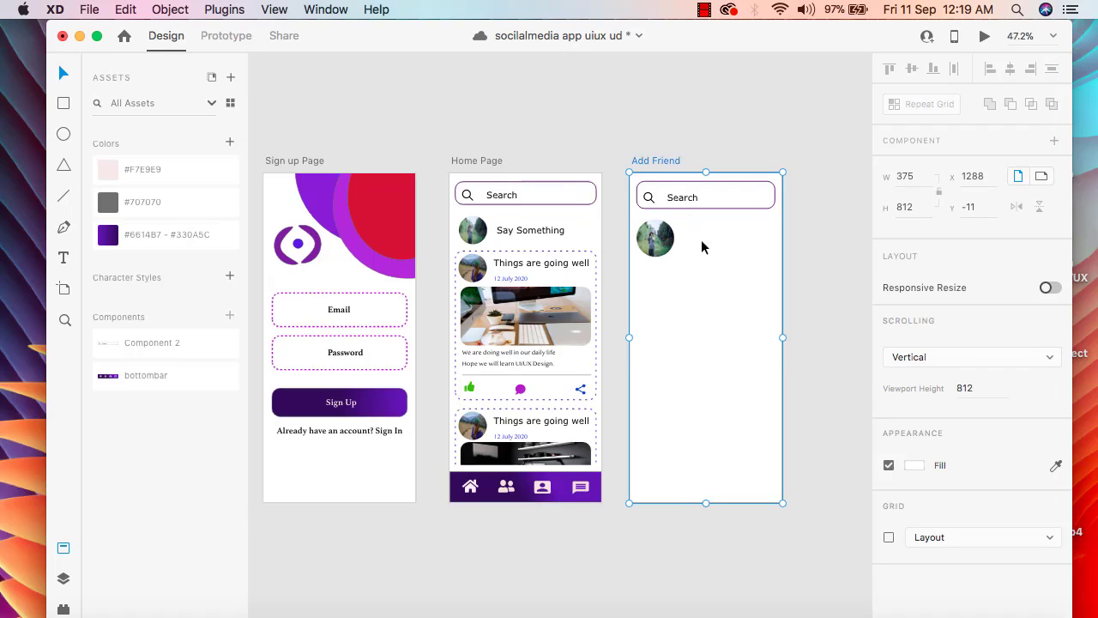
Add a text label with the friend's full name beside the profile picture on the Add Friend artboard
{"action": "left_click", "coordinate": [64, 257]}
{"action": "left_click", "coordinate": [682, 229]}
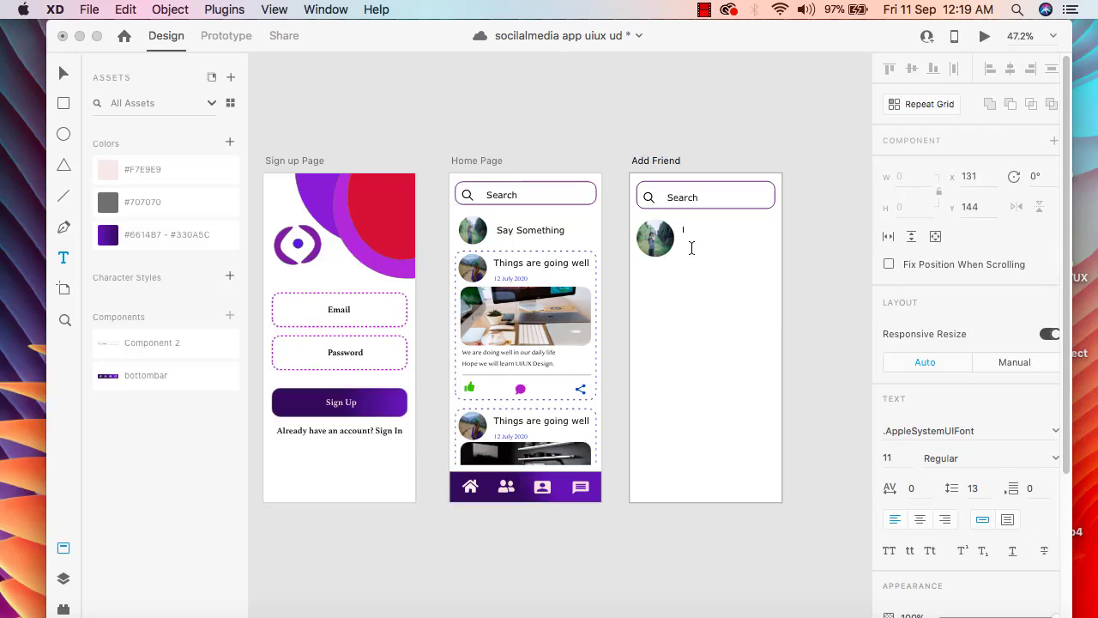
{"action": "type", "text": "Son Smith"}
{"action": "left_click", "coordinate": [731, 316]}
{"action": "left_click", "coordinate": [64, 74]}
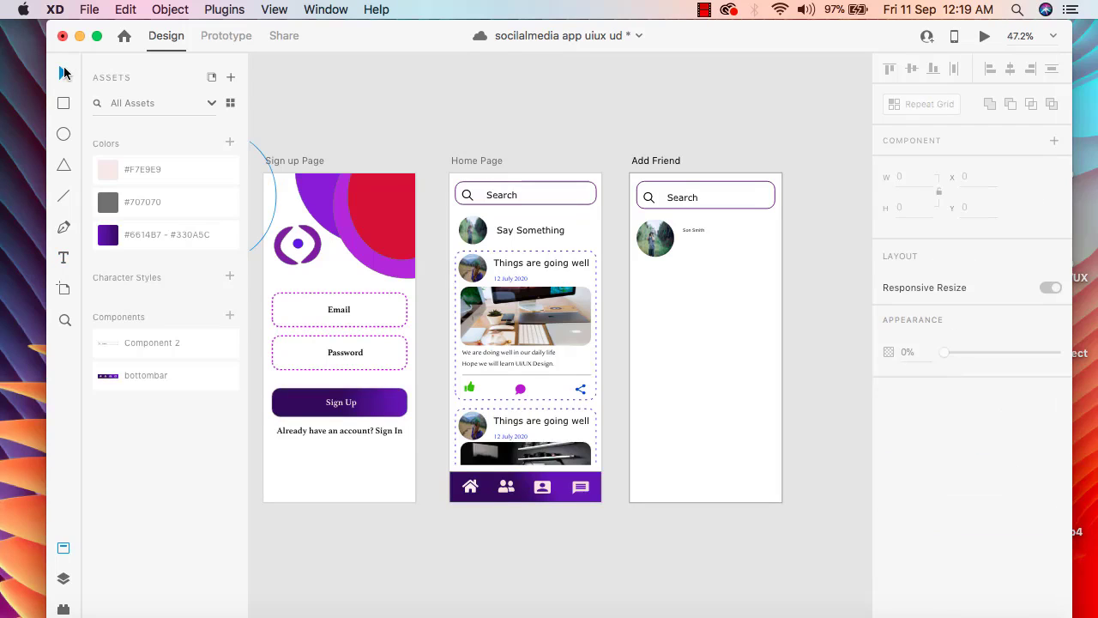
Set the font size of the friend's name on the Add Friend artboard to 25
{"action": "left_click", "coordinate": [697, 232]}
{"action": "scroll", "coordinate": [984, 453], "scroll_direction": "down", "scroll_amount": 5}
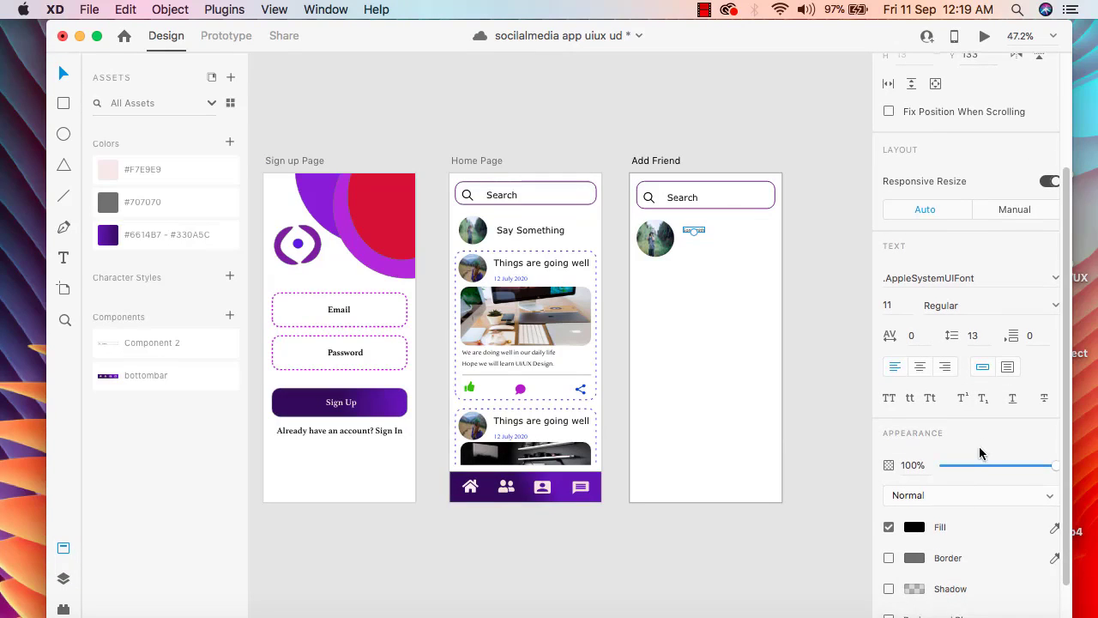
{"action": "scroll", "coordinate": [980, 452], "scroll_direction": "down", "scroll_amount": 1}
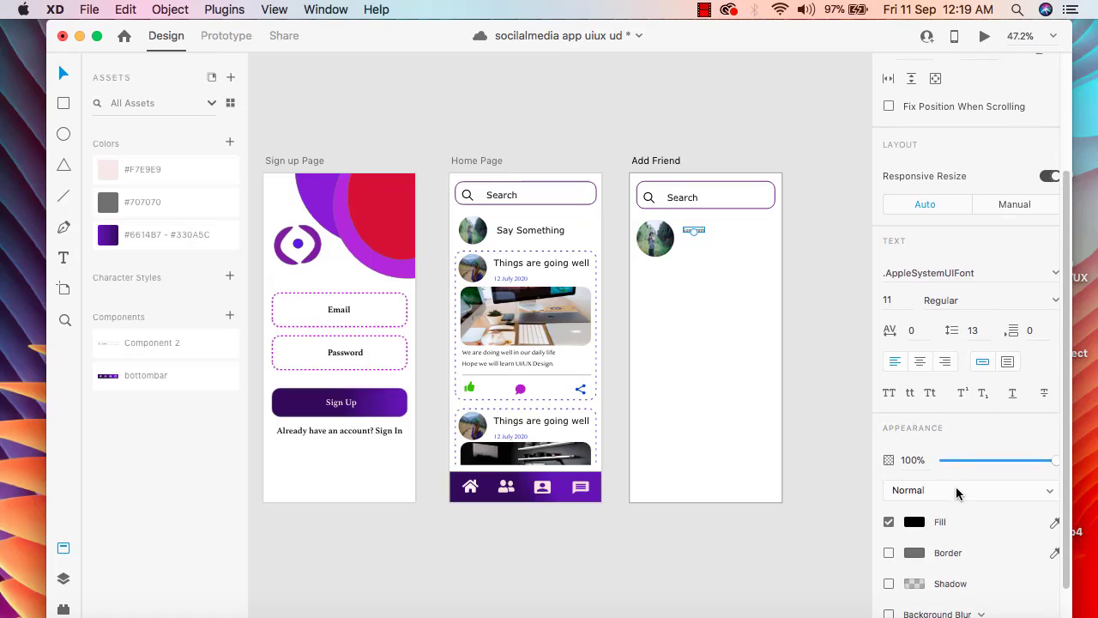
{"action": "scroll", "coordinate": [956, 490], "scroll_direction": "up", "scroll_amount": 2}
{"action": "left_click", "coordinate": [892, 320]}
{"action": "key", "text": "BackSpace"}
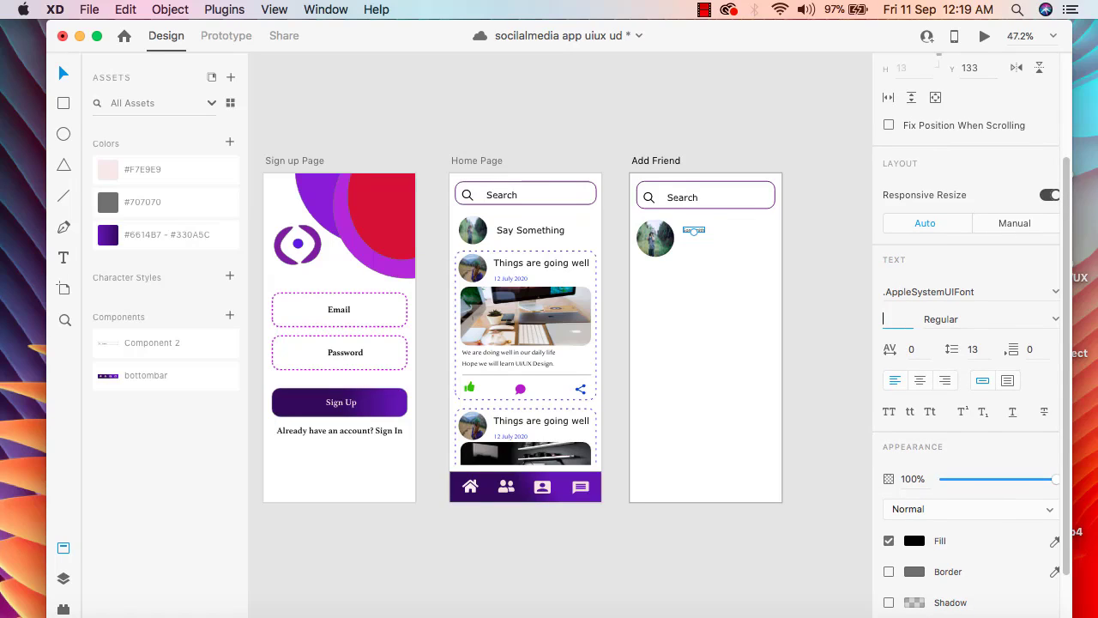
{"action": "key", "text": "Return"}
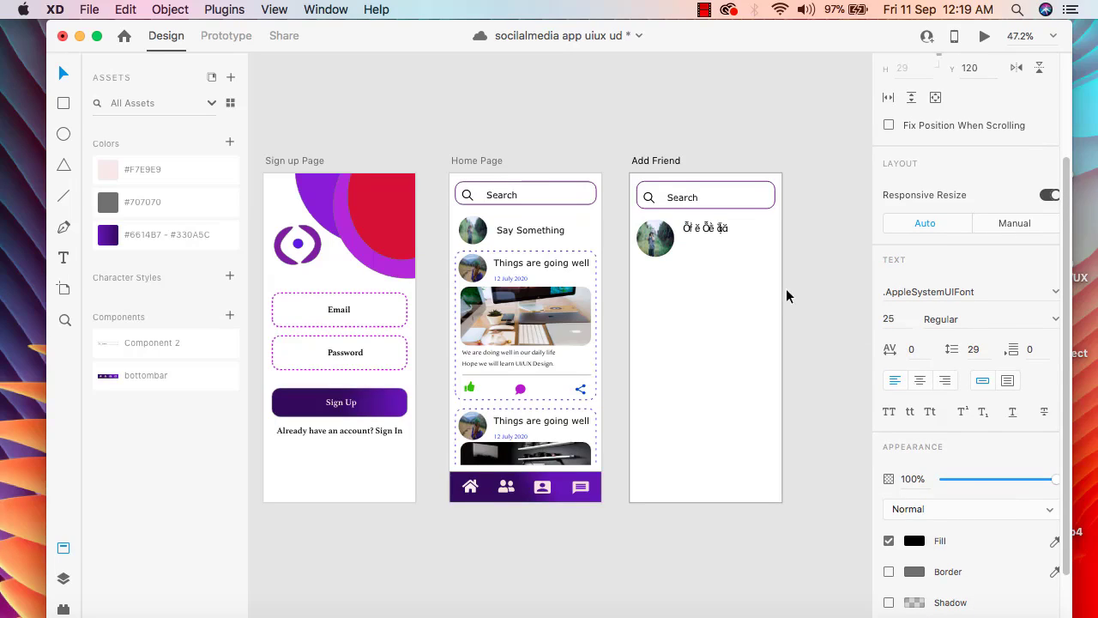
Change the font of the friend's name to Arial
{"action": "left_click", "coordinate": [1048, 293]}
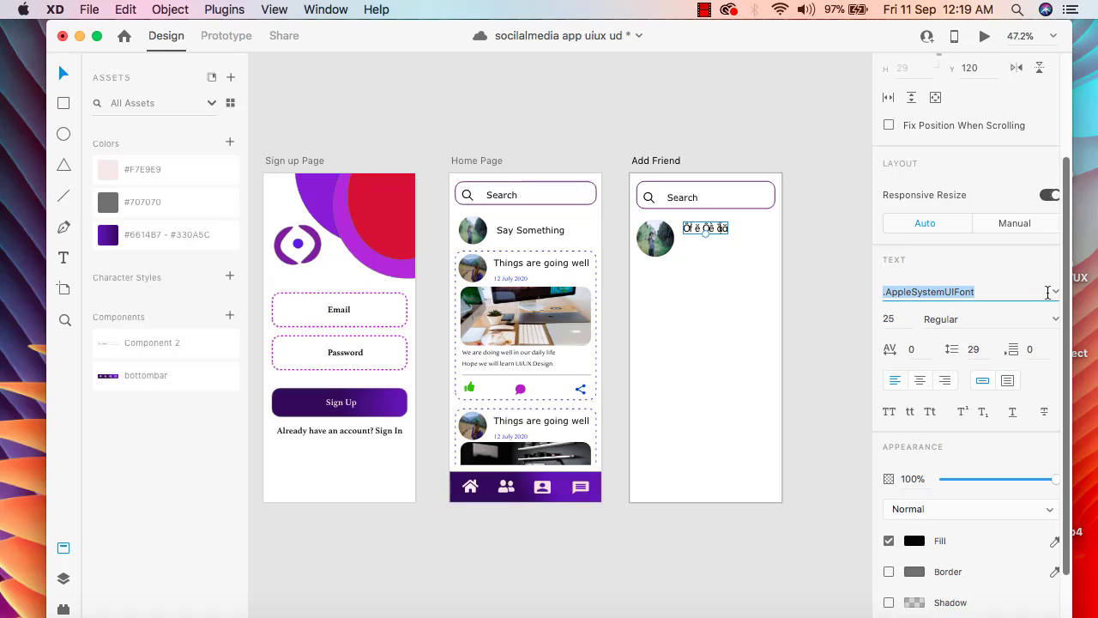
{"action": "left_click", "coordinate": [1056, 292]}
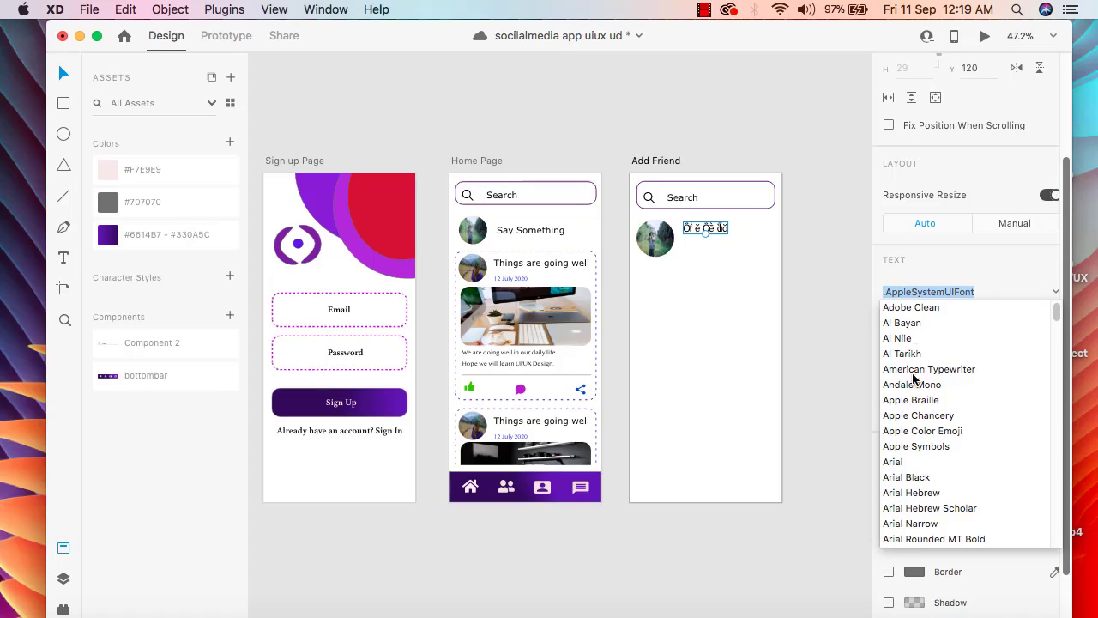
{"action": "left_click", "coordinate": [894, 462]}
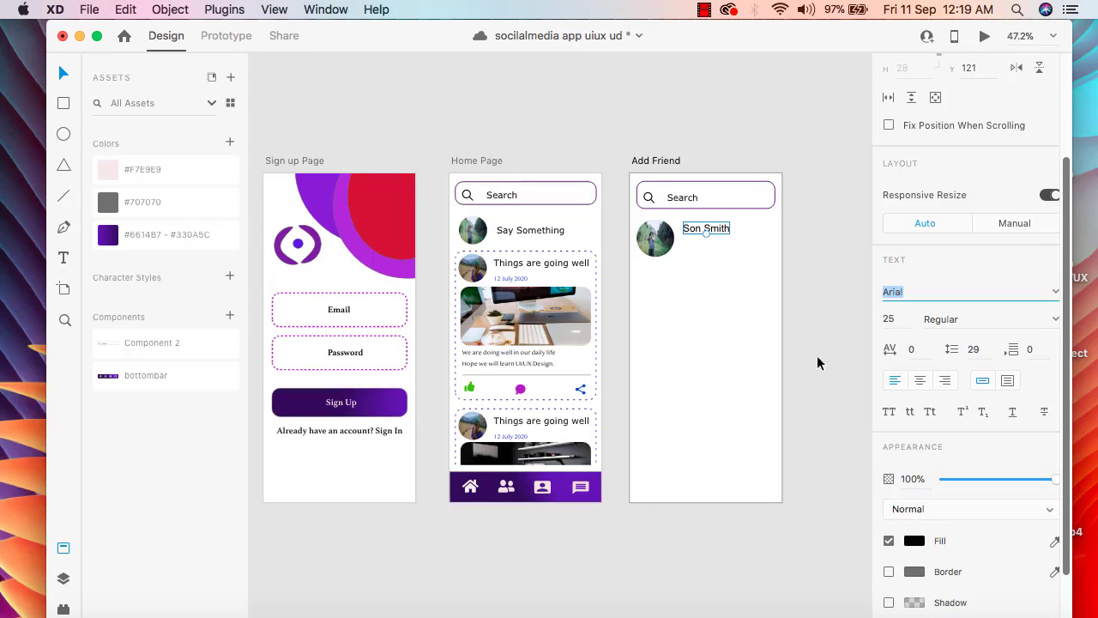
{"action": "left_click", "coordinate": [712, 262]}
{"action": "double_click", "coordinate": [711, 227]}
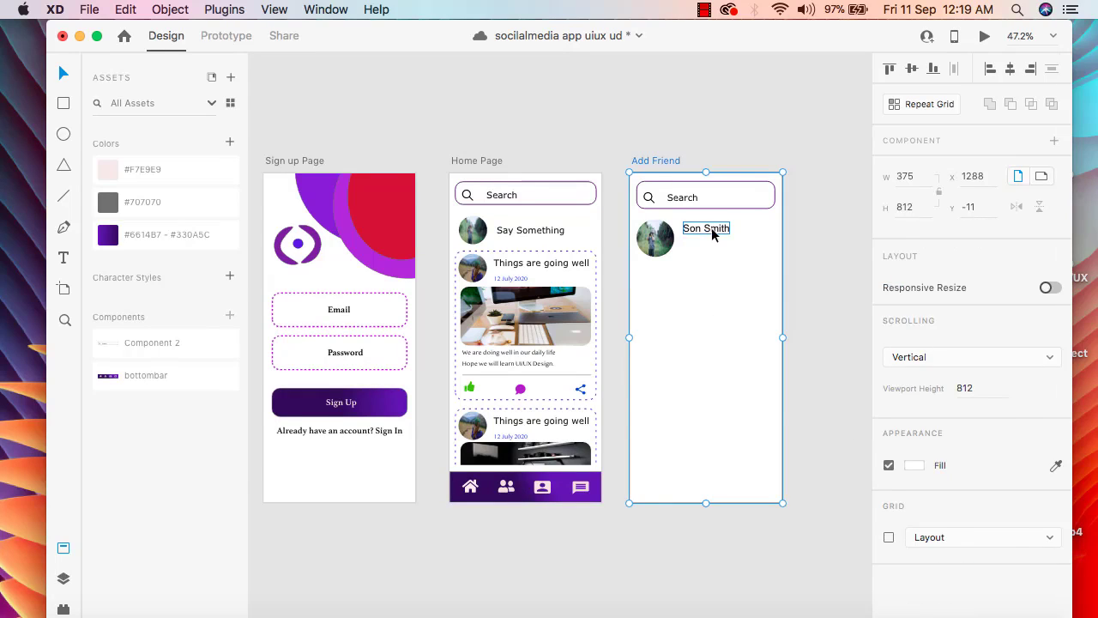
{"action": "left_click", "coordinate": [720, 289]}
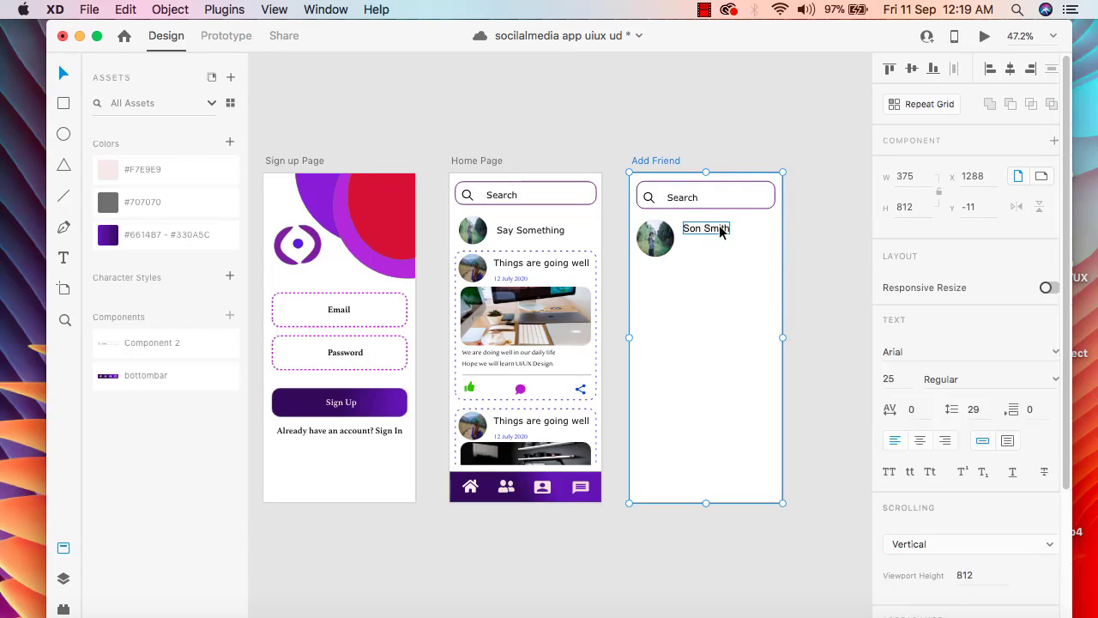
Move the friend's name down beside the middle of the profile picture, at X 130, Y 146
{"action": "left_click_drag", "start_coordinate": [721, 231], "coordinate": [719, 244]}
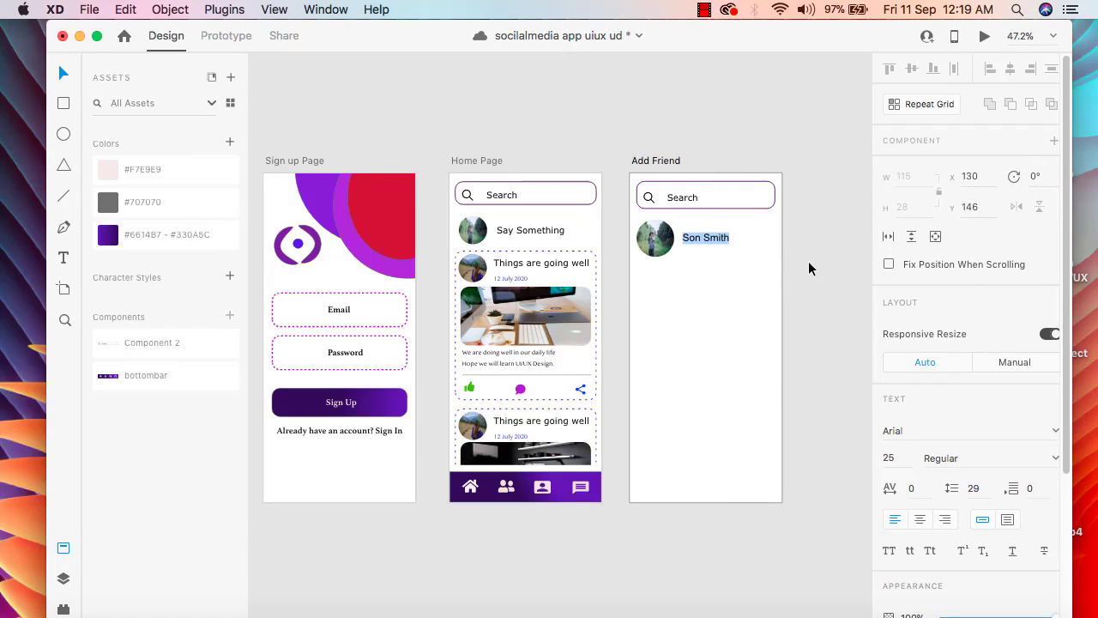
{"action": "left_click", "coordinate": [812, 262]}
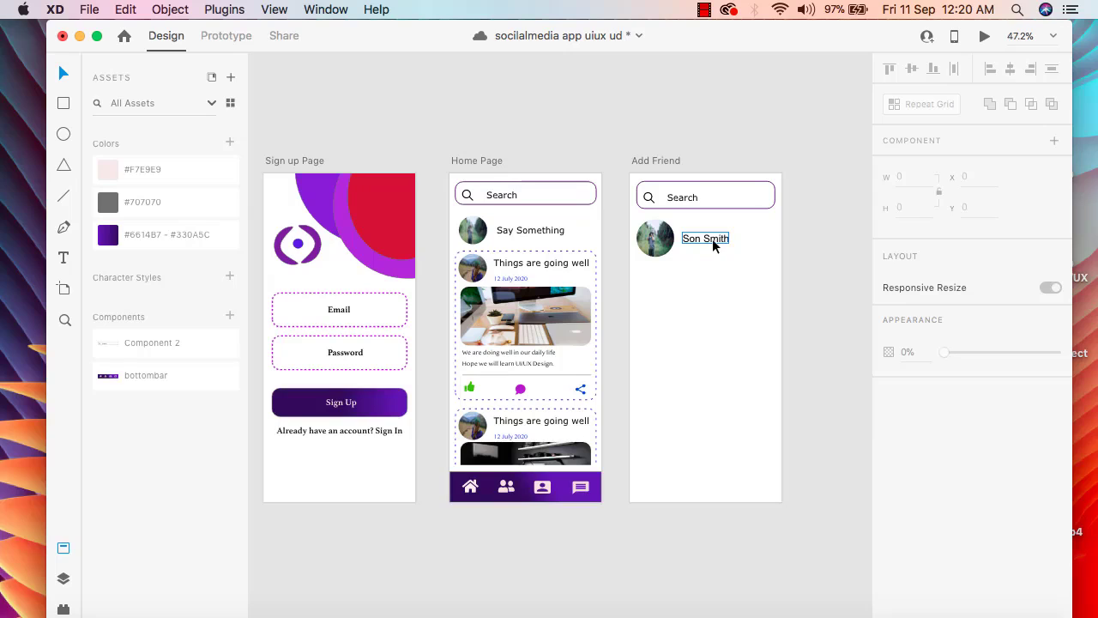
{"action": "left_click", "coordinate": [723, 332]}
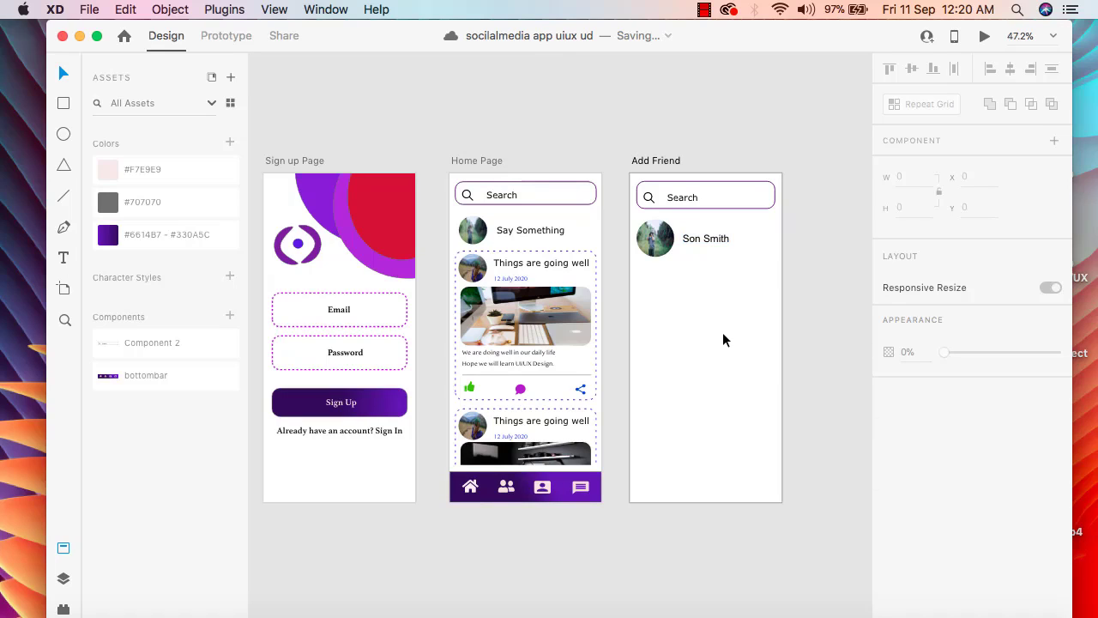
Move the friend's name up level with the profile picture's upper edge, at X 130, Y 113
{"action": "double_click", "coordinate": [664, 161]}
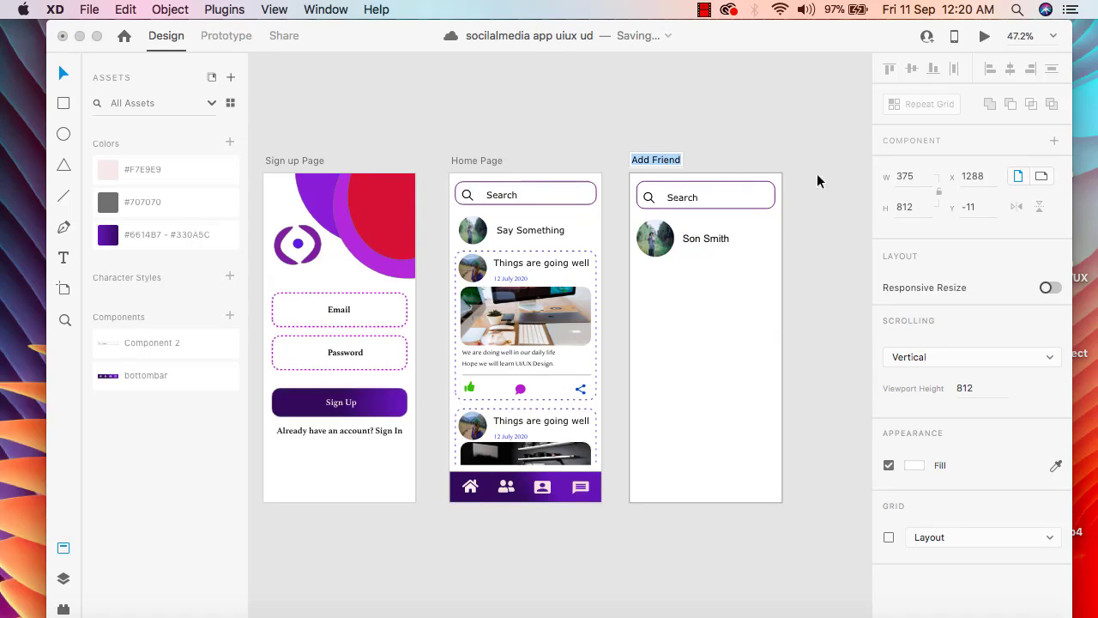
{"action": "left_click", "coordinate": [657, 239]}
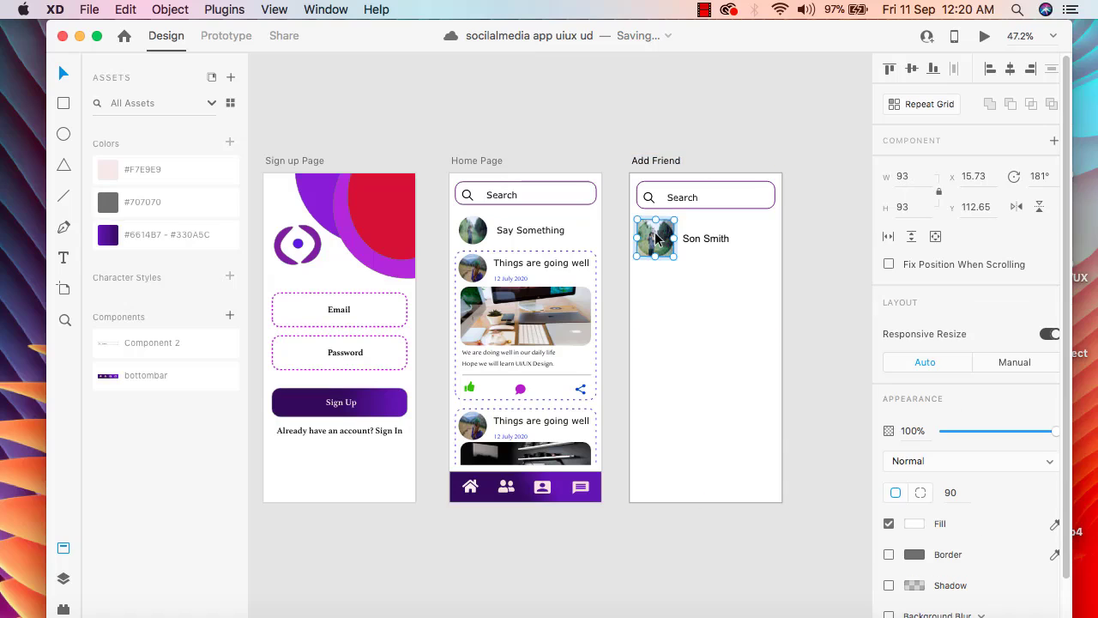
{"action": "double_click", "coordinate": [726, 238]}
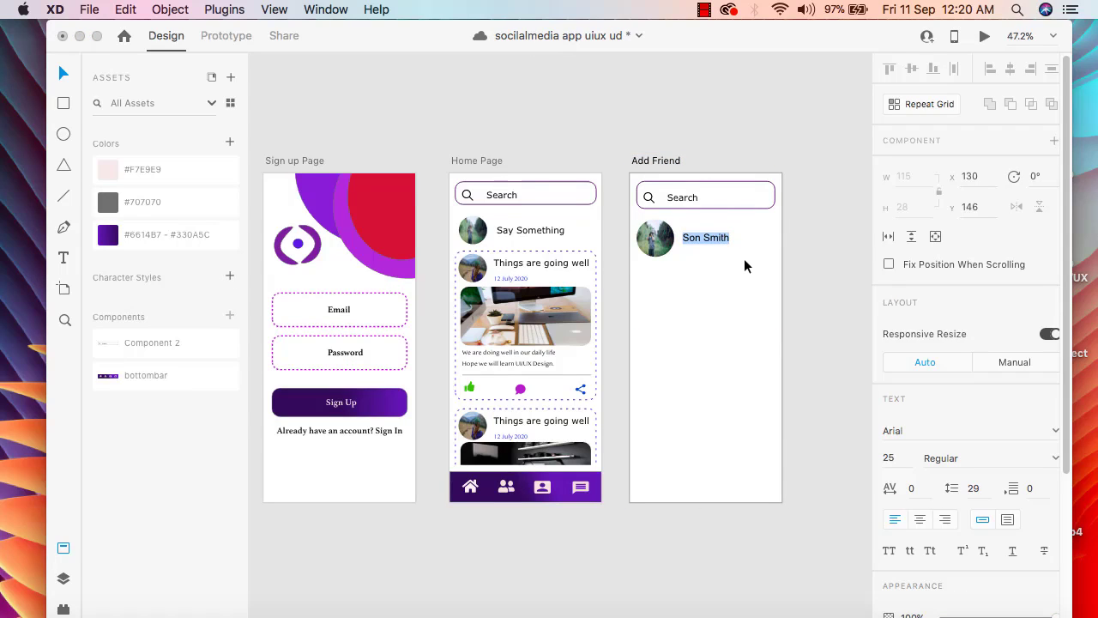
{"action": "left_click", "coordinate": [743, 261]}
{"action": "left_click_drag", "start_coordinate": [712, 240], "coordinate": [713, 229]}
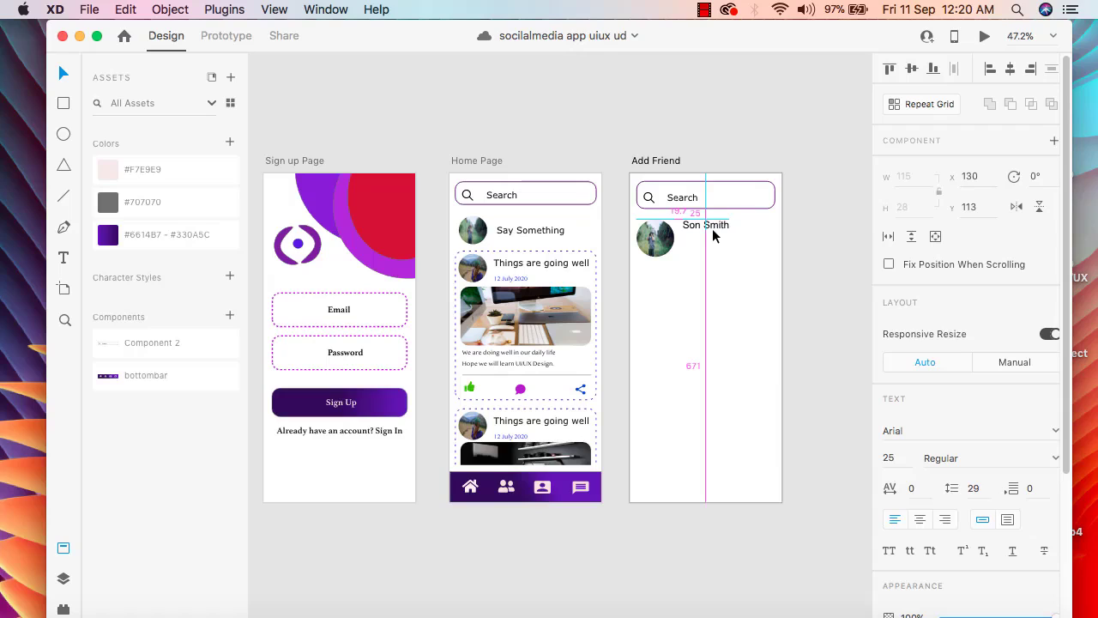
{"action": "left_click", "coordinate": [701, 247]}
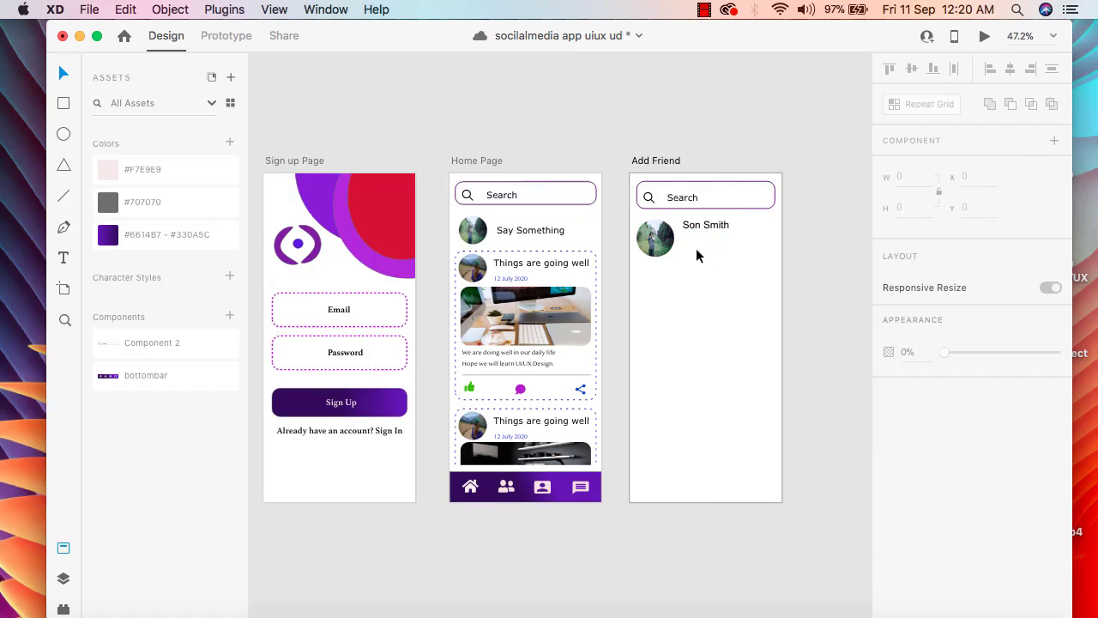
Draw a button rectangle about 217 by 59 below the friend's name and set its corner radius to 20
{"action": "left_click", "coordinate": [65, 110]}
{"action": "left_click_drag", "start_coordinate": [683, 240], "coordinate": [771, 262]}
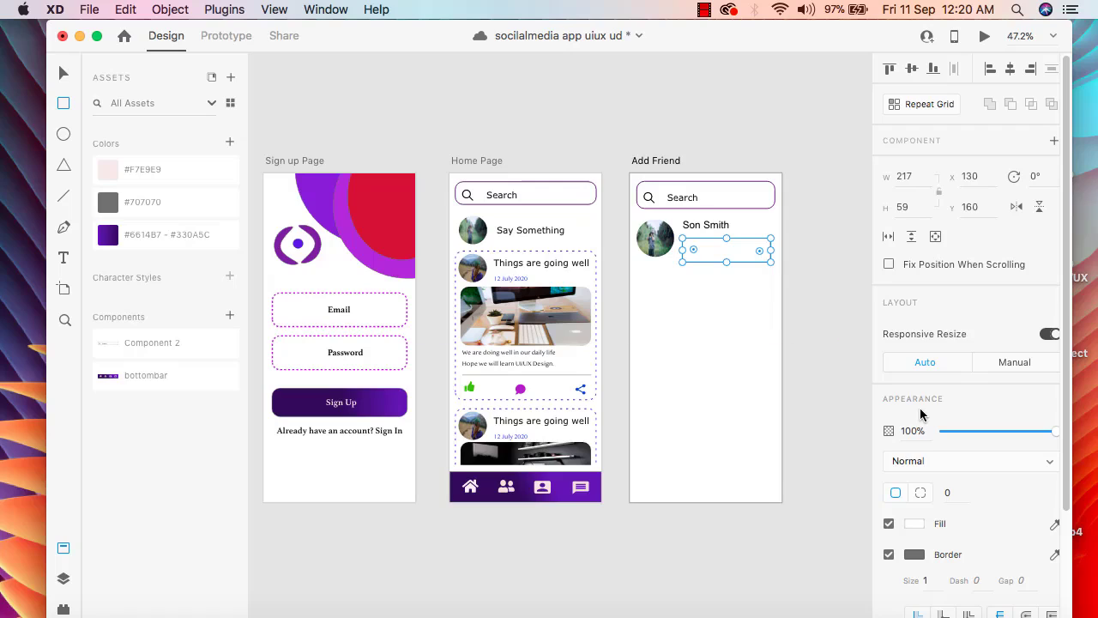
{"action": "left_click", "coordinate": [955, 495]}
{"action": "key", "text": "BackSpace"}
{"action": "type", "text": "20"}
{"action": "key", "text": "Return"}
{"action": "left_click", "coordinate": [63, 73]}
Fill the rounded rectangle with purple #7F1FB2, convert it to a linear gradient and tilt the gradient diagonally
{"action": "scroll", "coordinate": [931, 436], "scroll_direction": "down", "scroll_amount": 1}
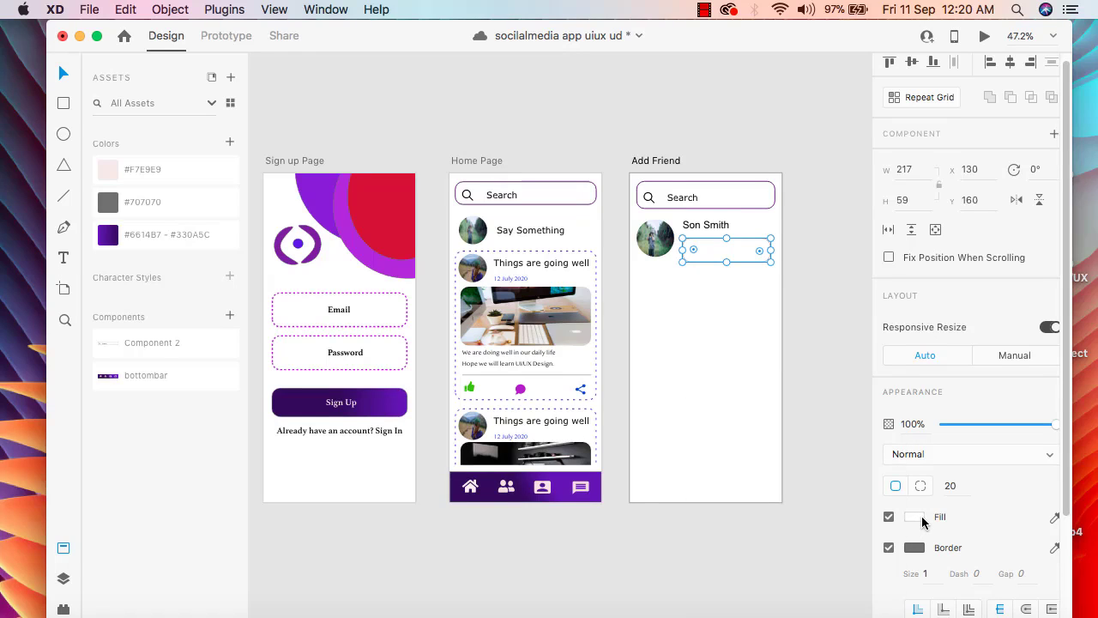
{"action": "left_click", "coordinate": [916, 517]}
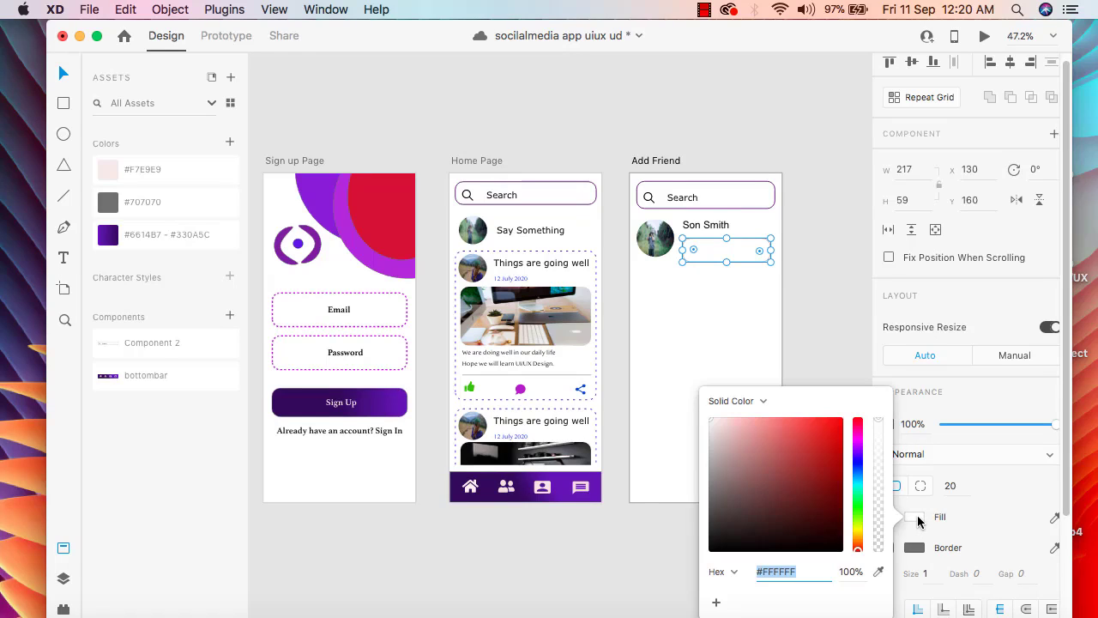
{"action": "left_click", "coordinate": [858, 449]}
{"action": "left_click_drag", "start_coordinate": [822, 439], "coordinate": [821, 462]}
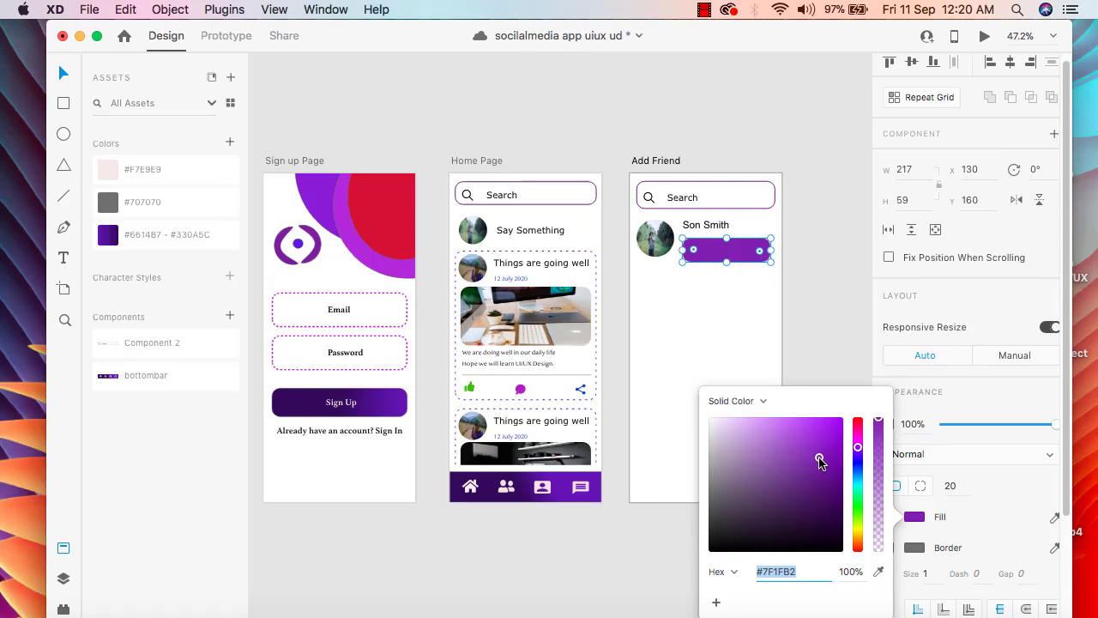
{"action": "left_click", "coordinate": [762, 401]}
{"action": "left_click", "coordinate": [764, 414]}
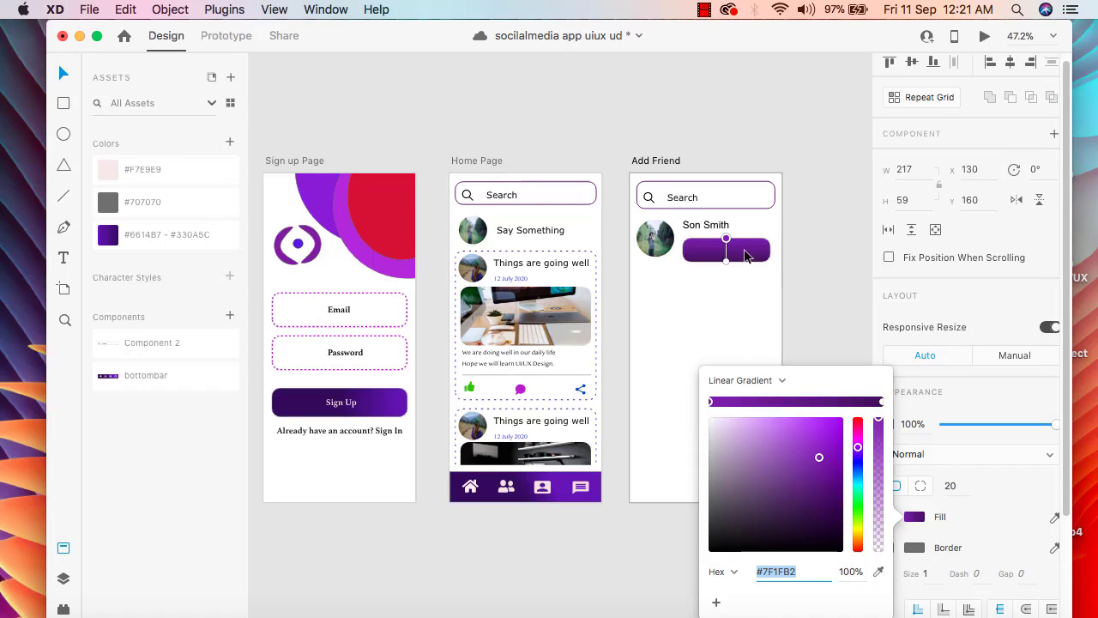
{"action": "left_click_drag", "start_coordinate": [727, 239], "coordinate": [735, 241]}
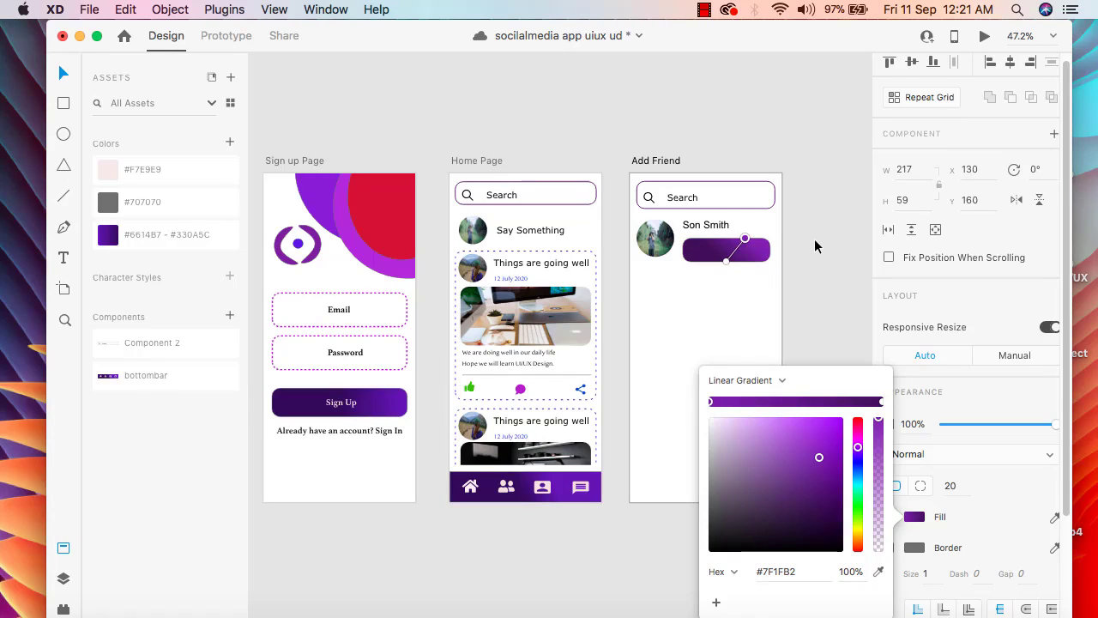
{"action": "left_click", "coordinate": [814, 246]}
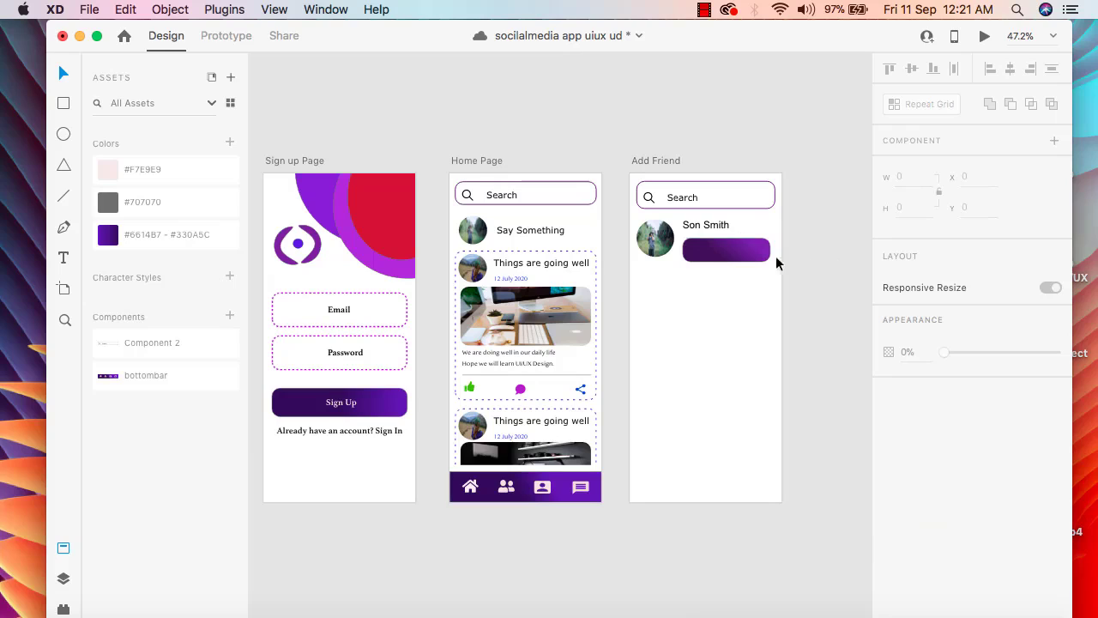
Add the text label "Add Friend" on the purple gradient button
{"action": "left_click", "coordinate": [60, 262]}
{"action": "left_click", "coordinate": [698, 252]}
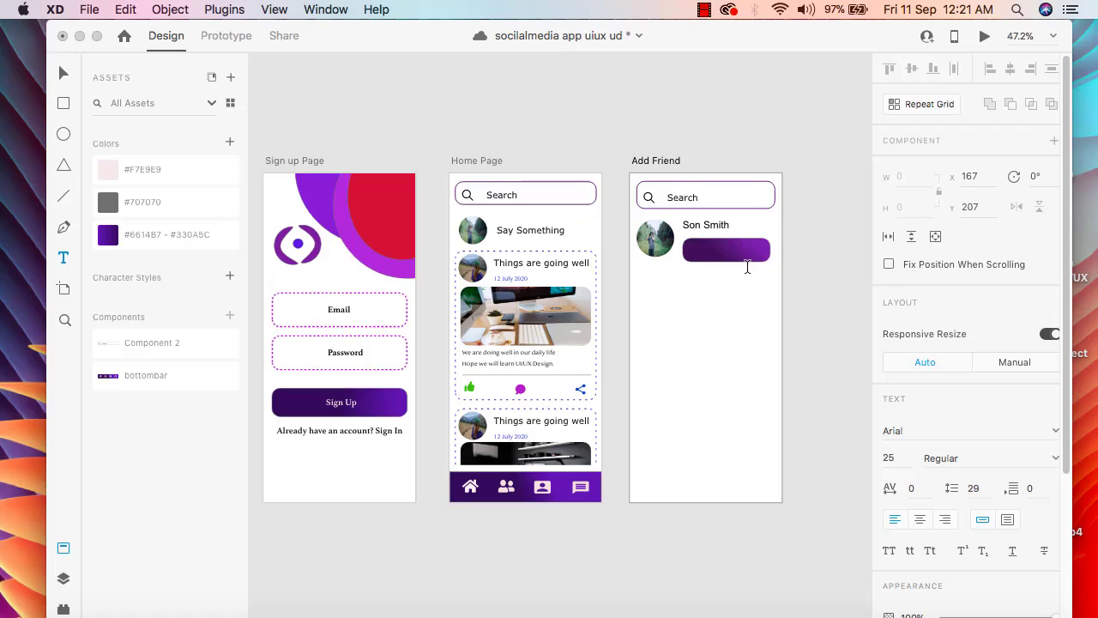
{"action": "type", "text": "Add Friend"}
{"action": "key", "text": "Escape"}
{"action": "left_click", "coordinate": [63, 73]}
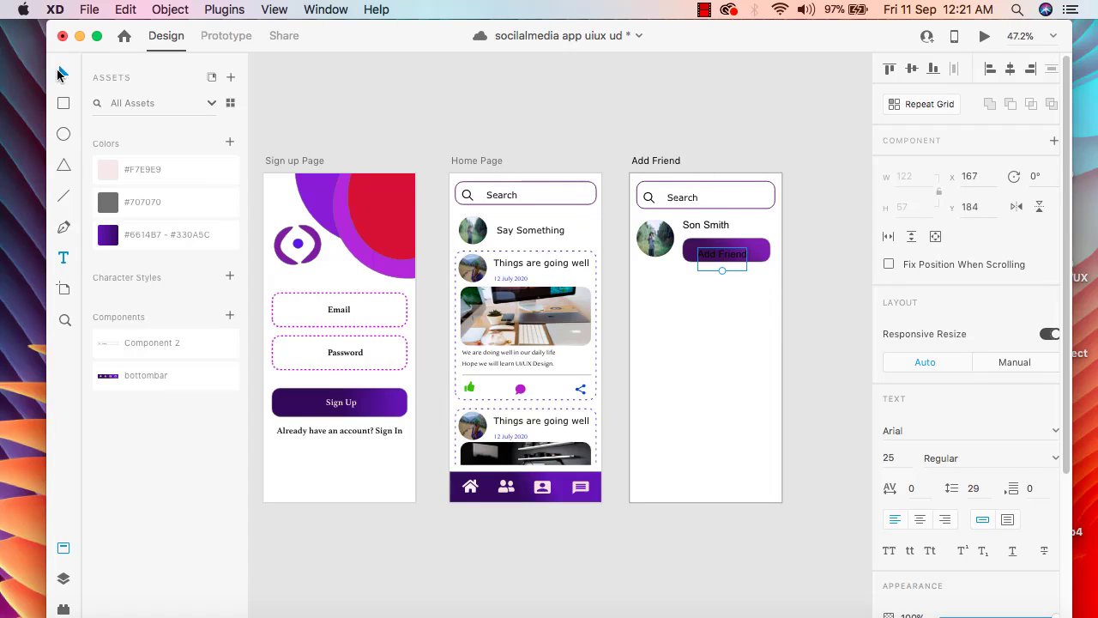
Change the fill colour of the Add Friend label to white
{"action": "scroll", "coordinate": [966, 506], "scroll_direction": "down", "scroll_amount": 5}
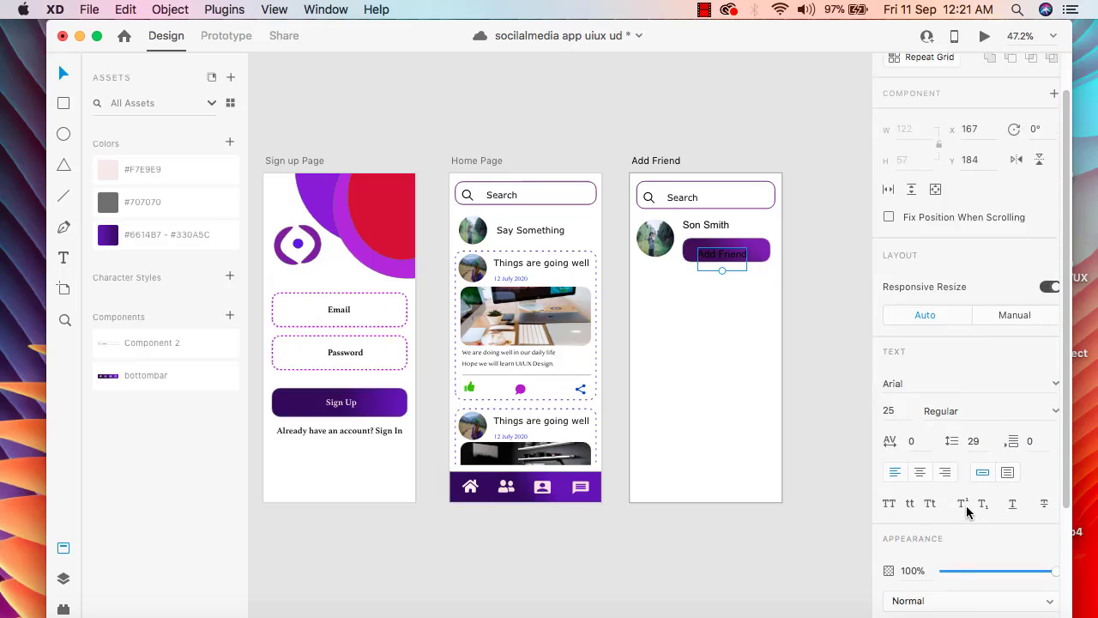
{"action": "left_click", "coordinate": [913, 474]}
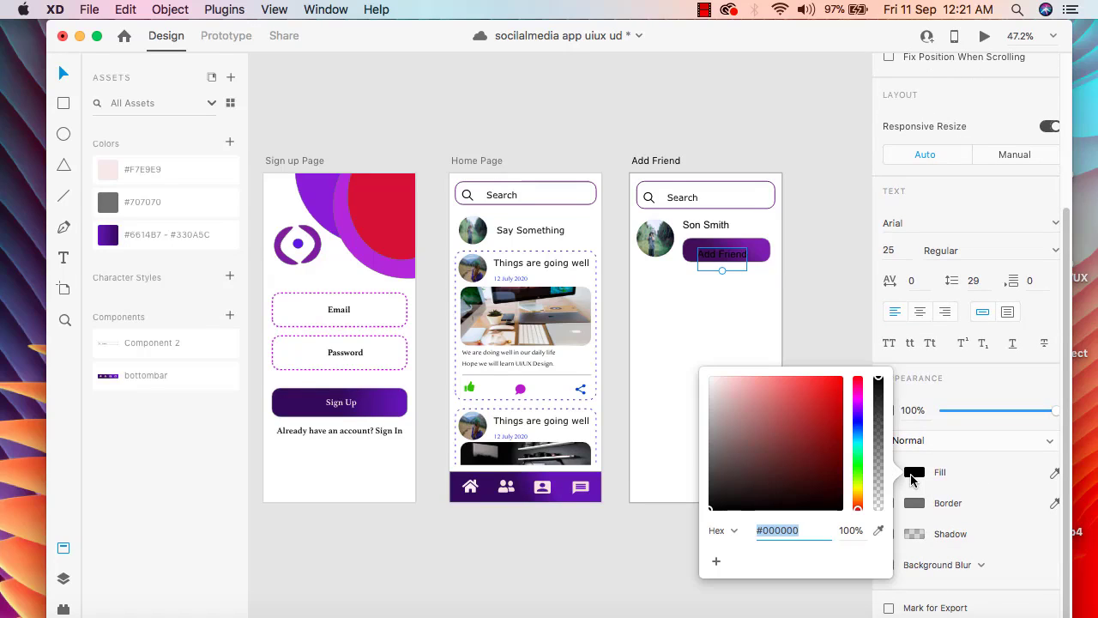
{"action": "left_click_drag", "start_coordinate": [720, 386], "coordinate": [712, 375]}
{"action": "left_click", "coordinate": [807, 320]}
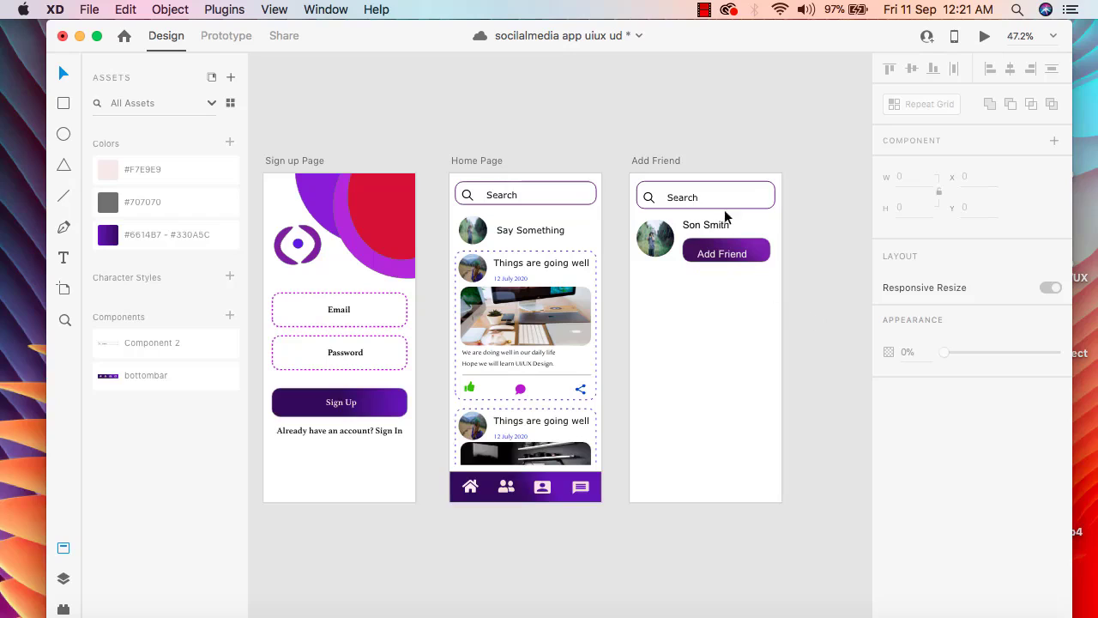
Centre the Add Friend label on the purple button, at X 178, Y 179
{"action": "double_click", "coordinate": [711, 254]}
{"action": "left_click_drag", "start_coordinate": [714, 252], "coordinate": [716, 254]}
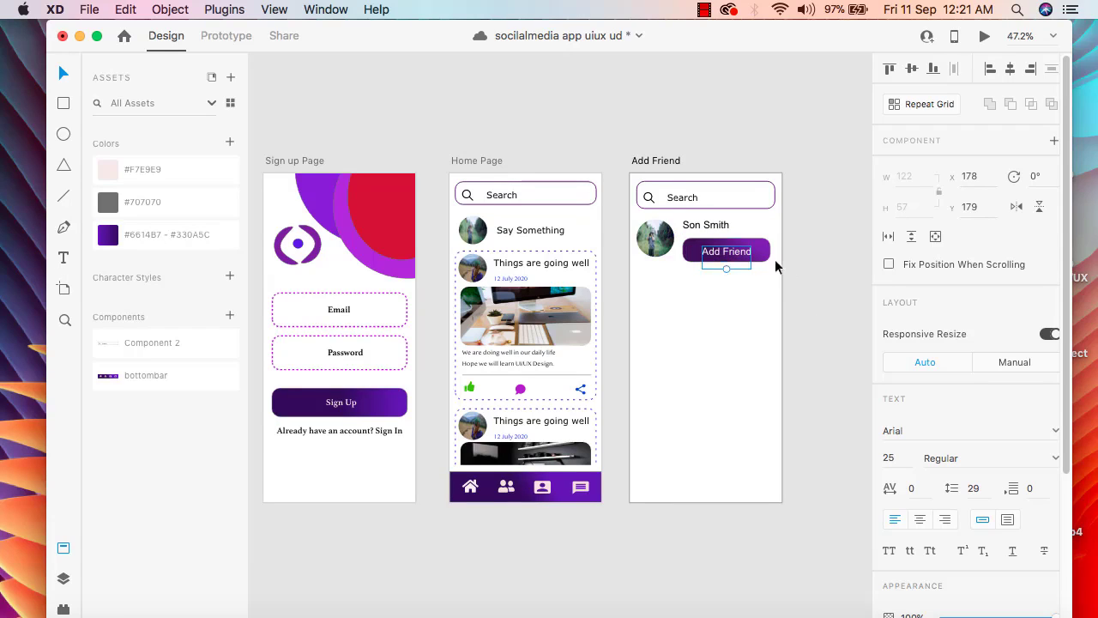
{"action": "left_click", "coordinate": [809, 274]}
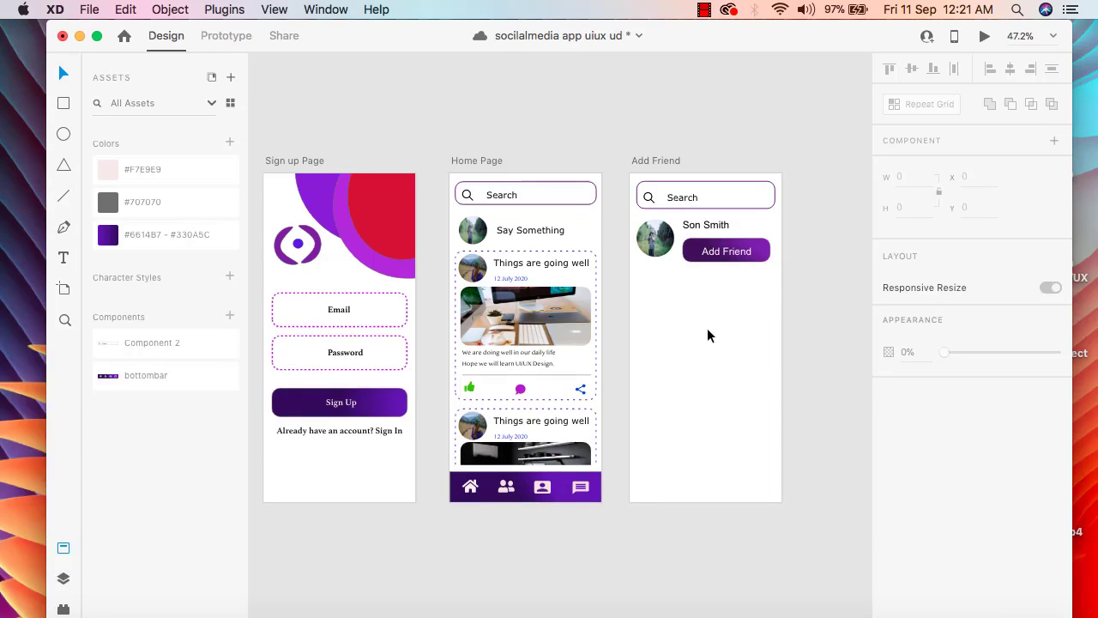
Narrow the purple button slightly from its right side and recentre the Add Friend label on it at X 167
{"action": "left_click", "coordinate": [758, 250]}
{"action": "left_click_drag", "start_coordinate": [770, 265], "coordinate": [732, 250]}
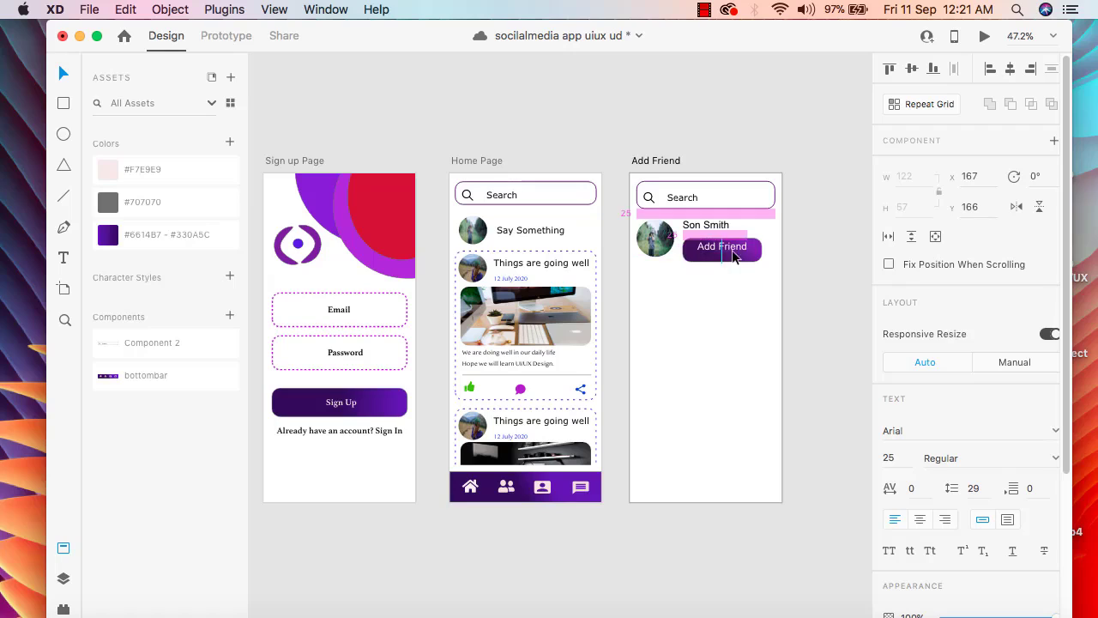
{"action": "left_click", "coordinate": [803, 288]}
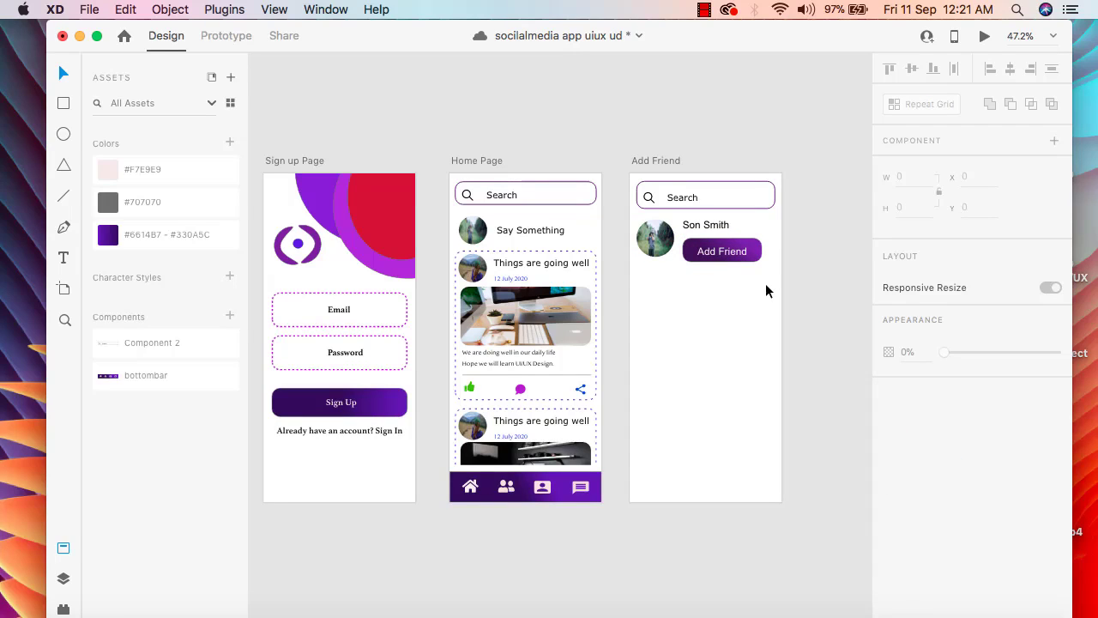
Enlarge the round profile picture beside the friend's name to about 103 by 103
{"action": "left_click", "coordinate": [649, 247]}
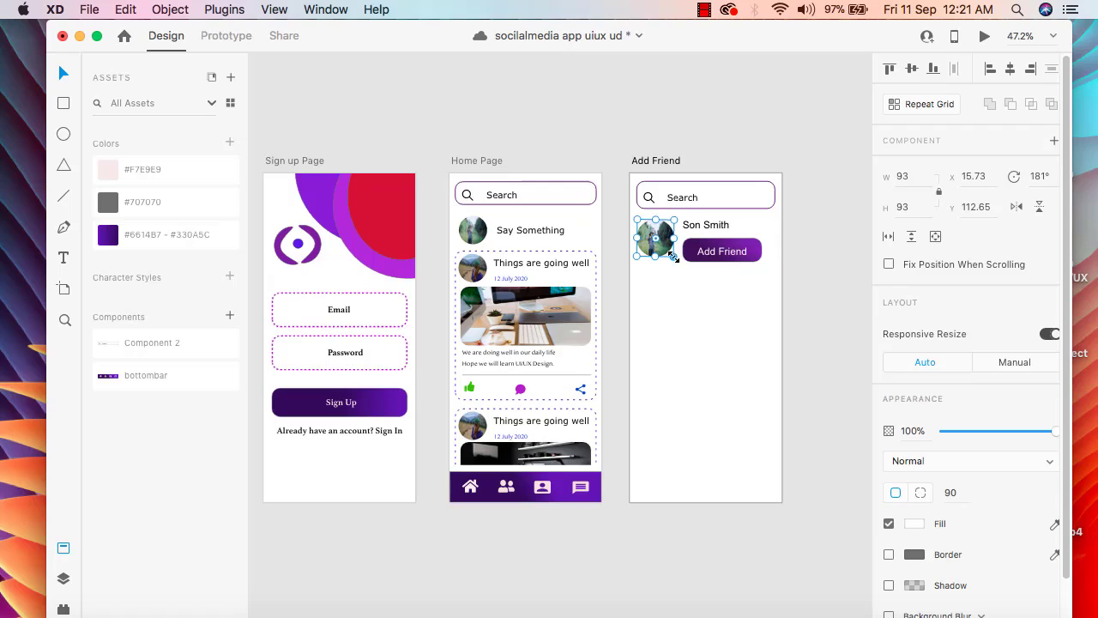
{"action": "left_click_drag", "start_coordinate": [674, 256], "coordinate": [678, 268]}
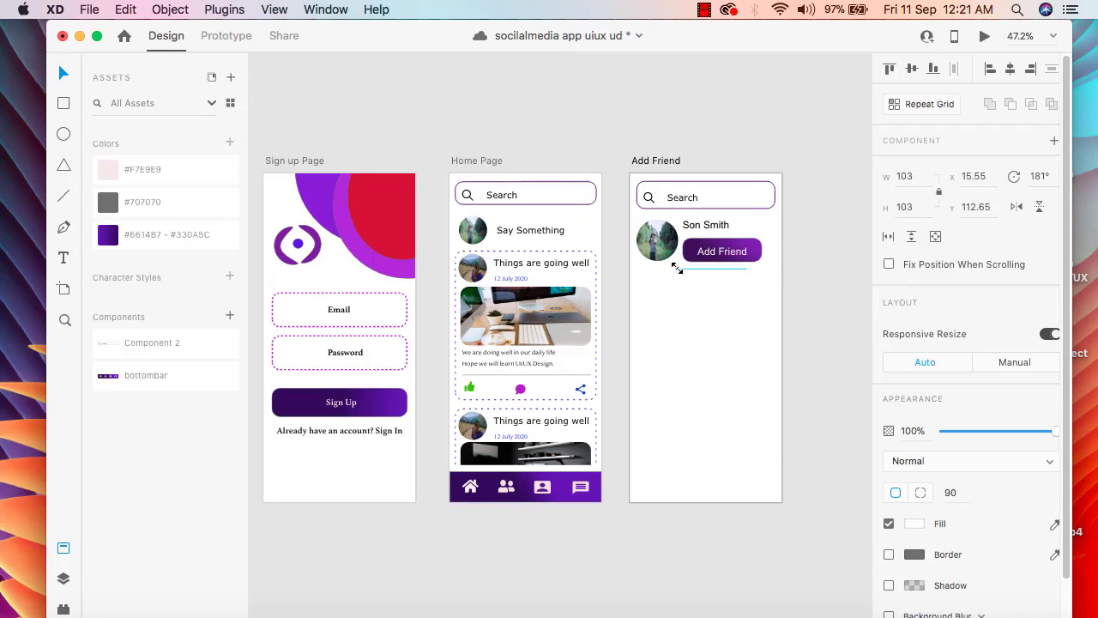
Shrink the purple button to about 174 by 54 and recentre the Add Friend label on it at X 156, Y 176
{"action": "left_click", "coordinate": [696, 296]}
{"action": "left_click", "coordinate": [696, 294]}
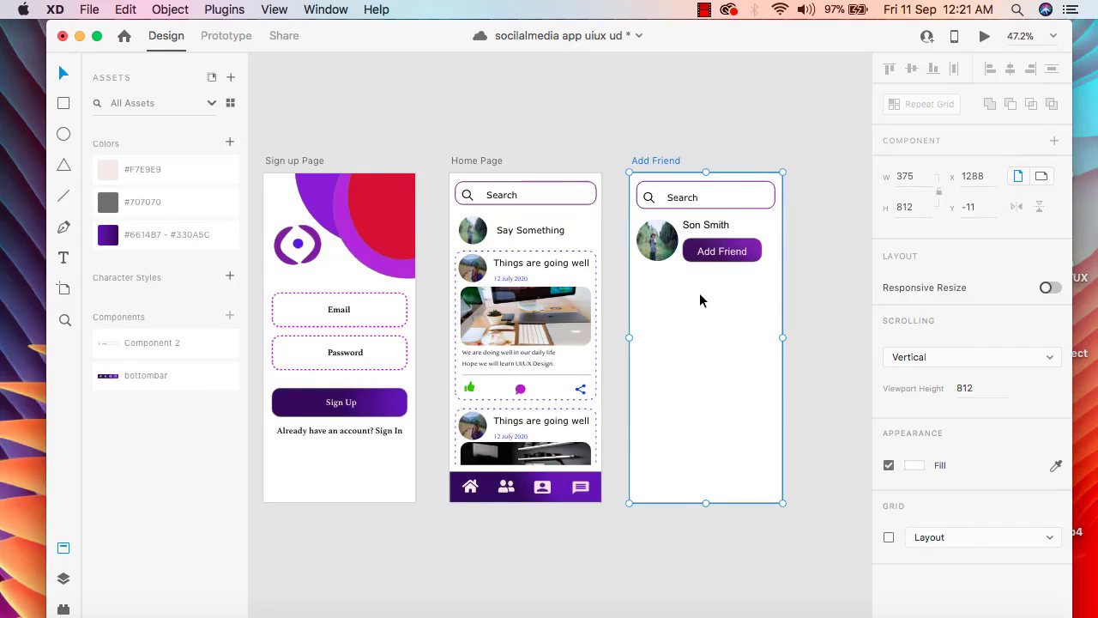
{"action": "left_click", "coordinate": [760, 257]}
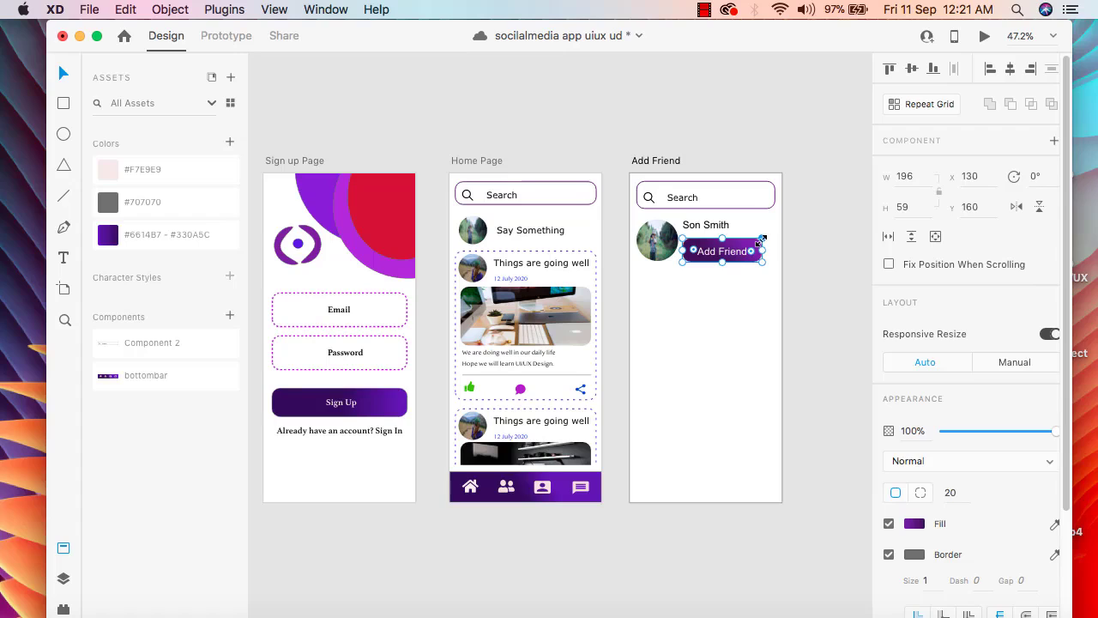
{"action": "left_click_drag", "start_coordinate": [762, 239], "coordinate": [755, 238]}
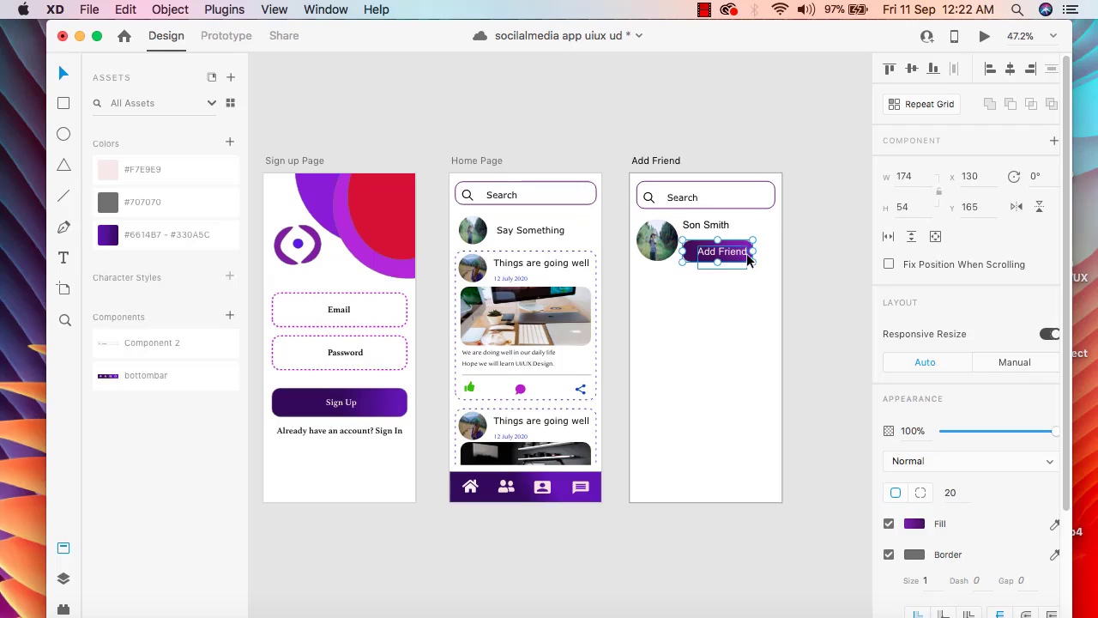
{"action": "double_click", "coordinate": [739, 257]}
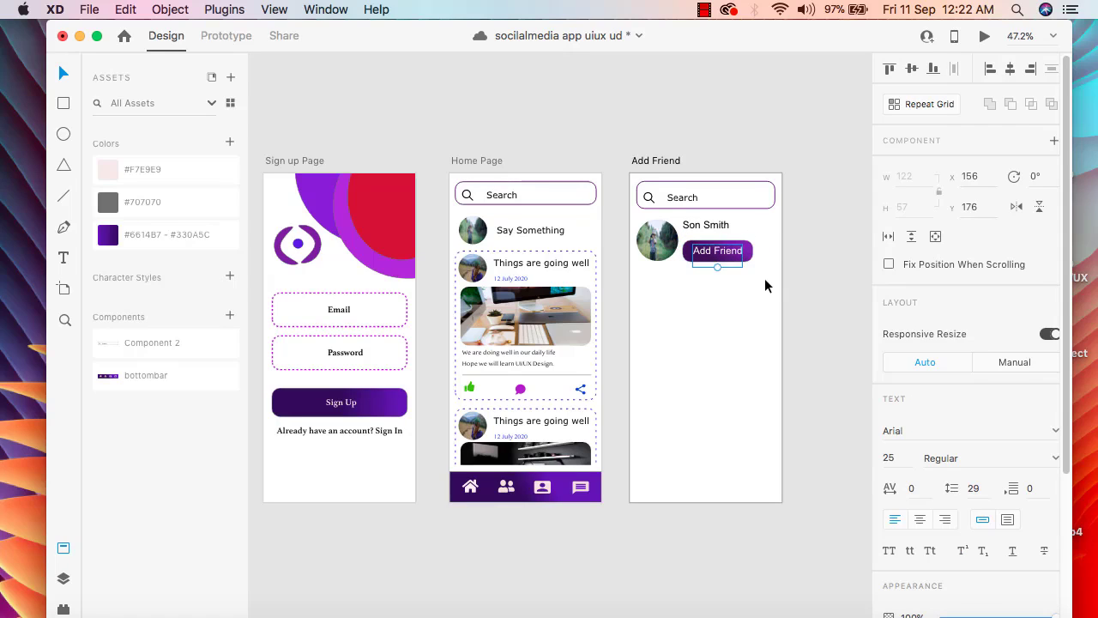
{"action": "left_click", "coordinate": [763, 279]}
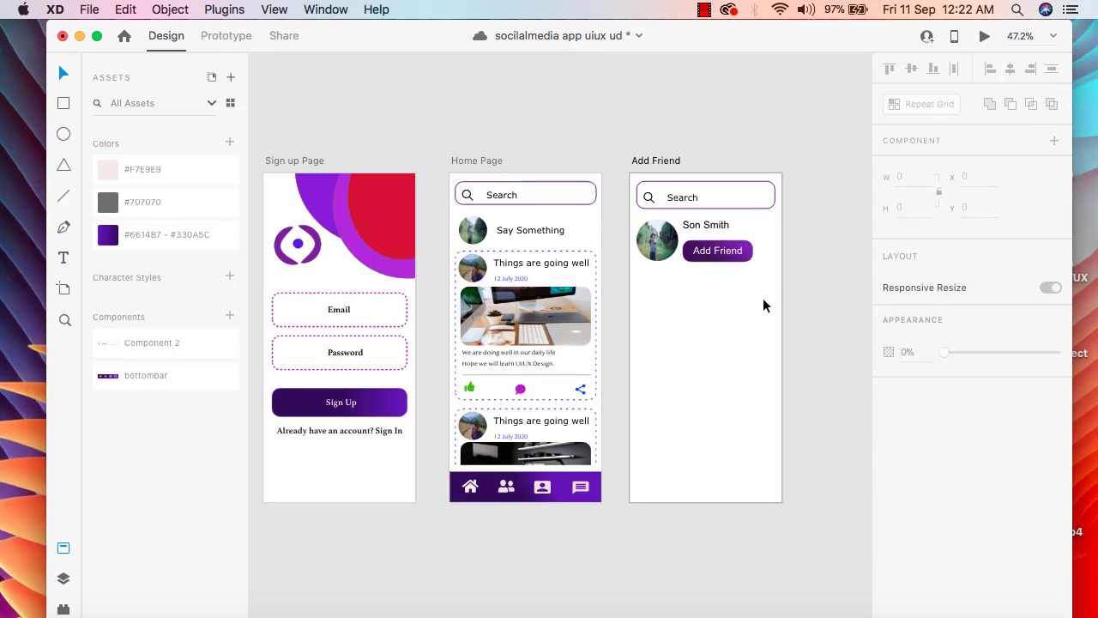
Draw a horizontal divider line about 324 long beneath the profile picture and Add Friend button
{"action": "left_click", "coordinate": [62, 199]}
{"action": "left_click_drag", "start_coordinate": [637, 273], "coordinate": [767, 268]}
{"action": "left_click", "coordinate": [64, 74]}
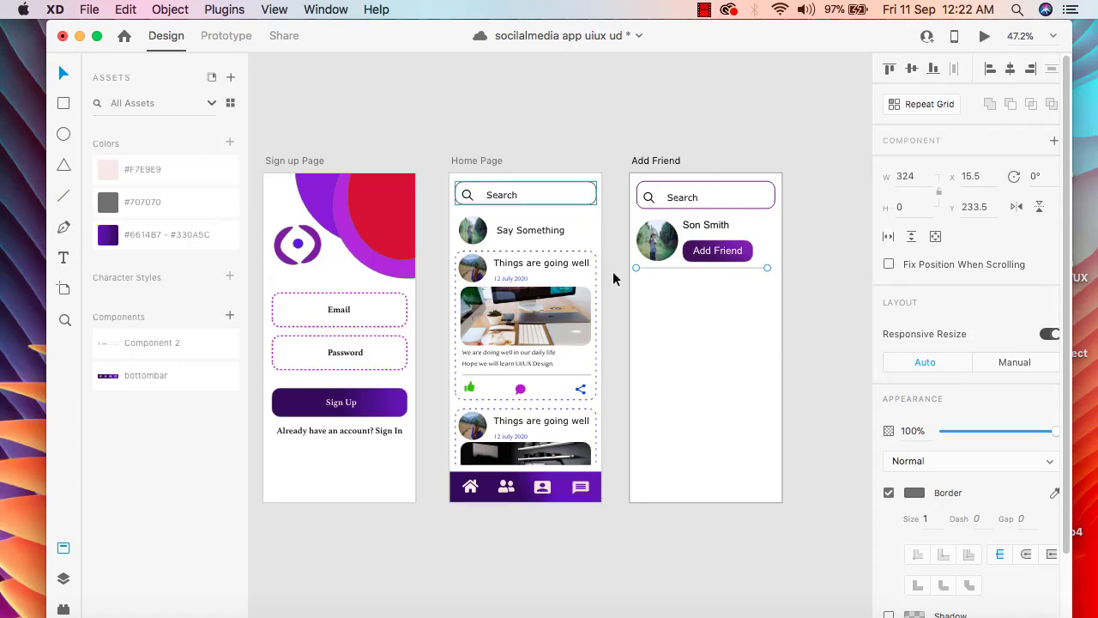
{"action": "left_click", "coordinate": [684, 340]}
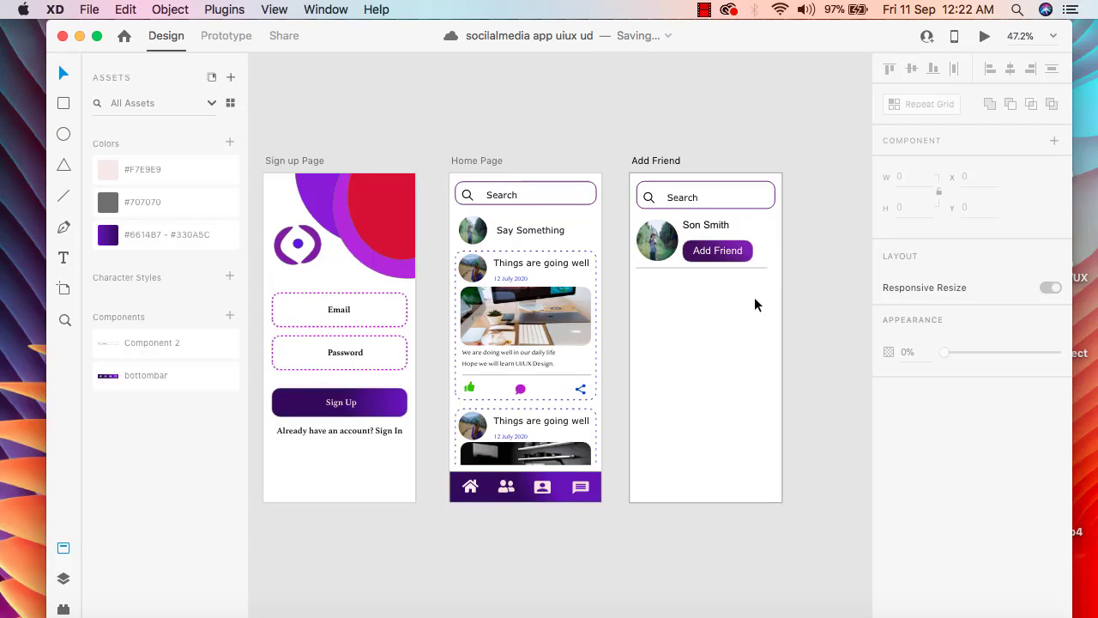
Group the profile picture, friend's name, Add Friend button with its label, and the divider line
{"action": "left_click_drag", "start_coordinate": [754, 297], "coordinate": [647, 221]}
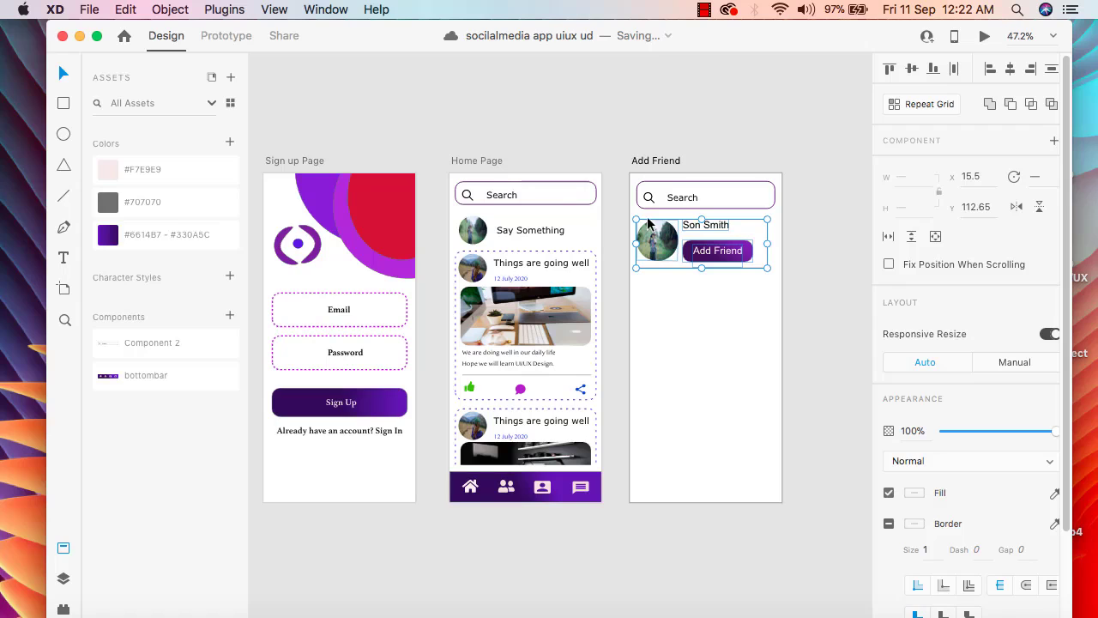
{"action": "right_click", "coordinate": [738, 245]}
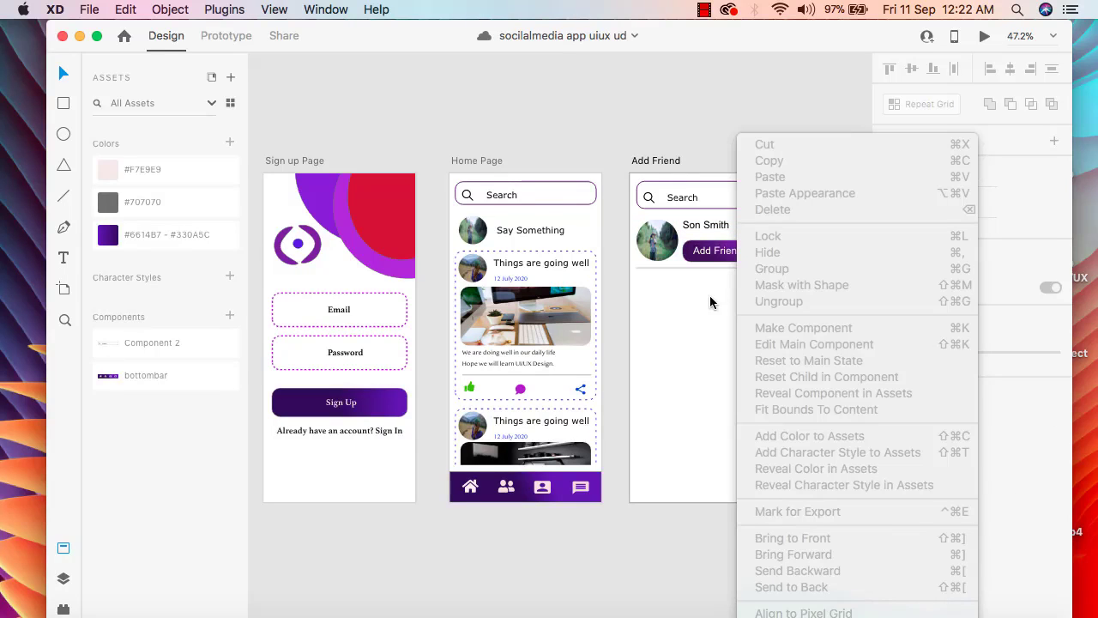
{"action": "left_click", "coordinate": [710, 301]}
{"action": "left_click_drag", "start_coordinate": [750, 294], "coordinate": [644, 218]}
{"action": "left_click", "coordinate": [644, 217]}
{"action": "left_click_drag", "start_coordinate": [753, 279], "coordinate": [640, 217]}
{"action": "left_click", "coordinate": [640, 217]}
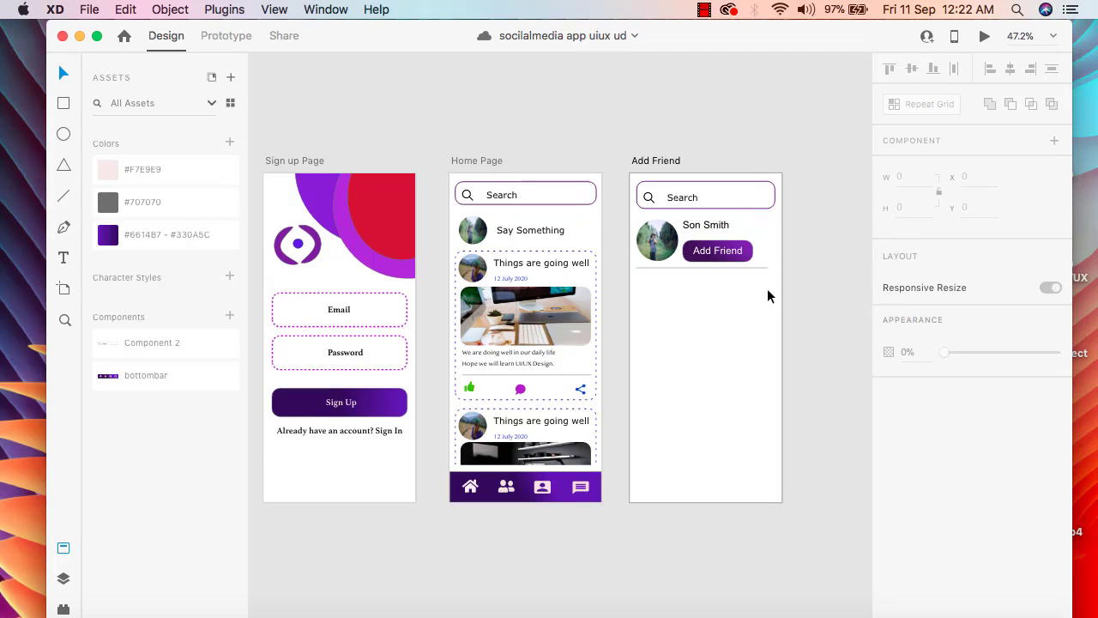
{"action": "left_click_drag", "start_coordinate": [768, 291], "coordinate": [633, 216]}
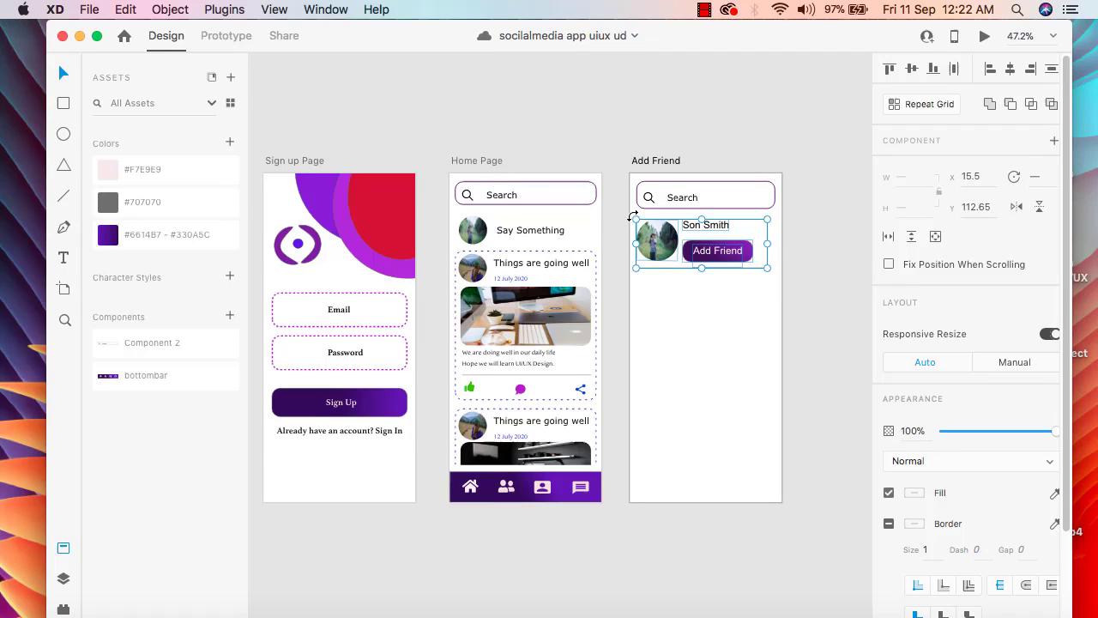
{"action": "right_click", "coordinate": [725, 247]}
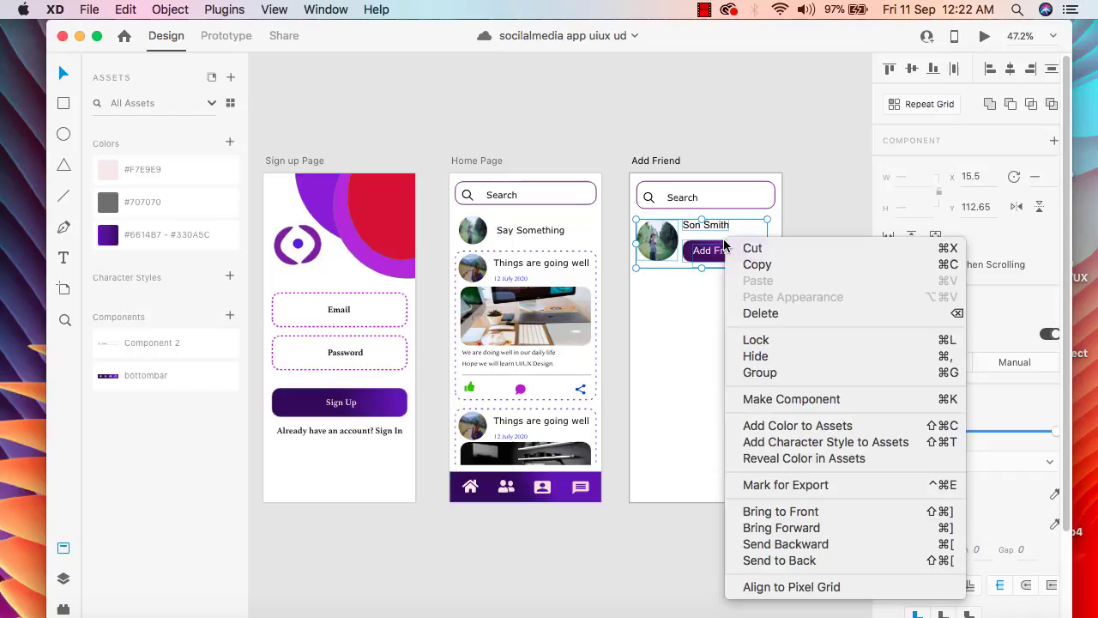
{"action": "left_click", "coordinate": [785, 373]}
{"action": "left_click", "coordinate": [721, 322]}
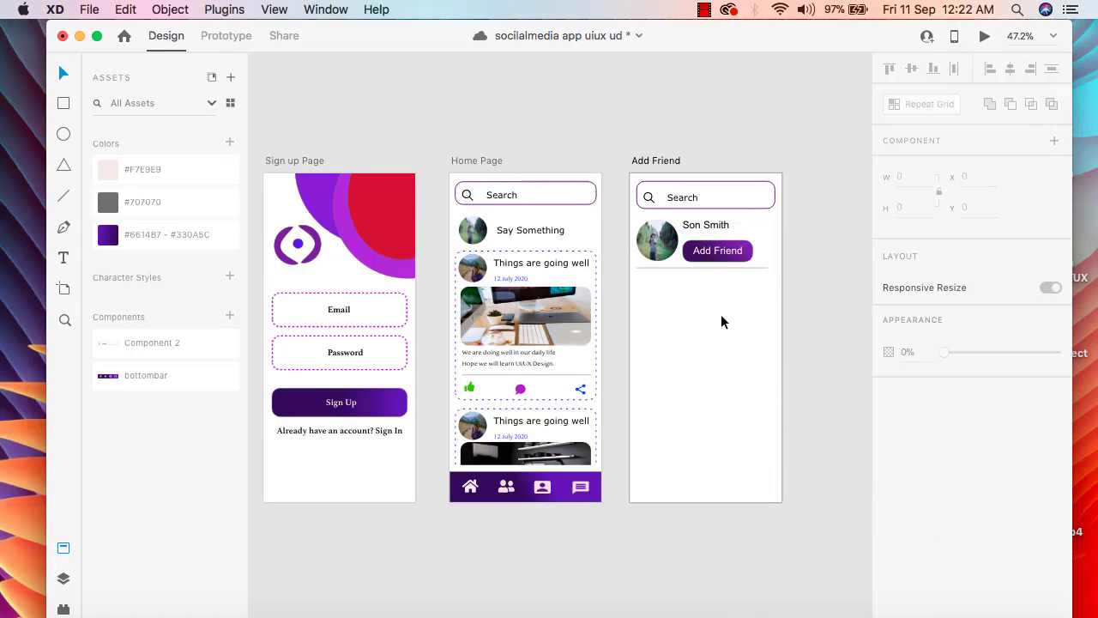
Turn the friend row group into a repeat grid and extend it downward to three rows, about 411 high
{"action": "left_click", "coordinate": [744, 261]}
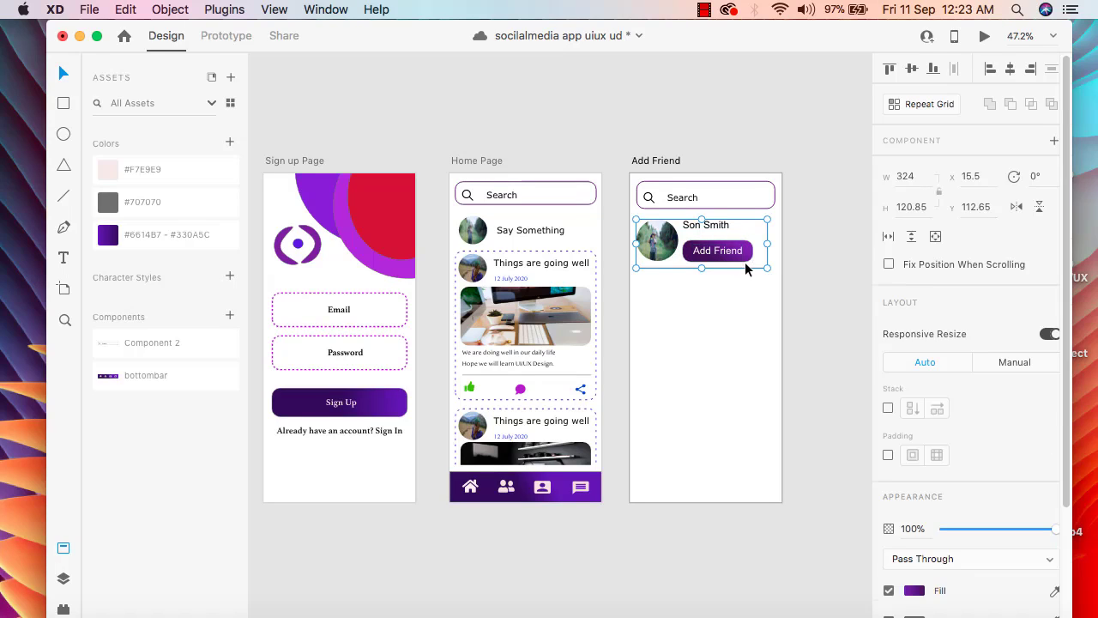
{"action": "left_click", "coordinate": [923, 110]}
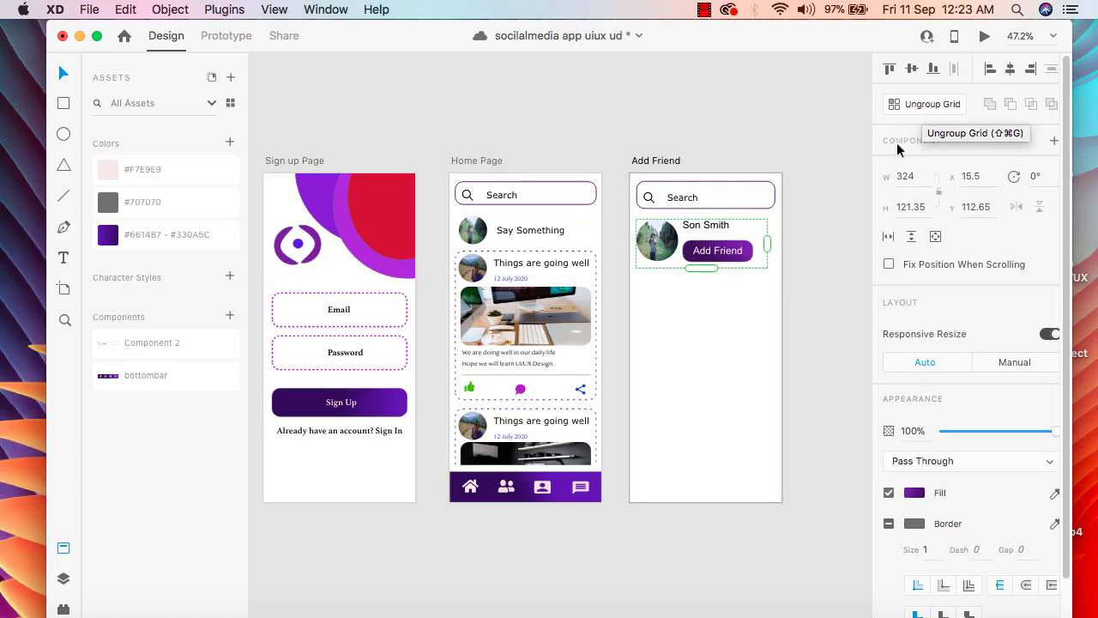
{"action": "left_click_drag", "start_coordinate": [699, 271], "coordinate": [724, 386]}
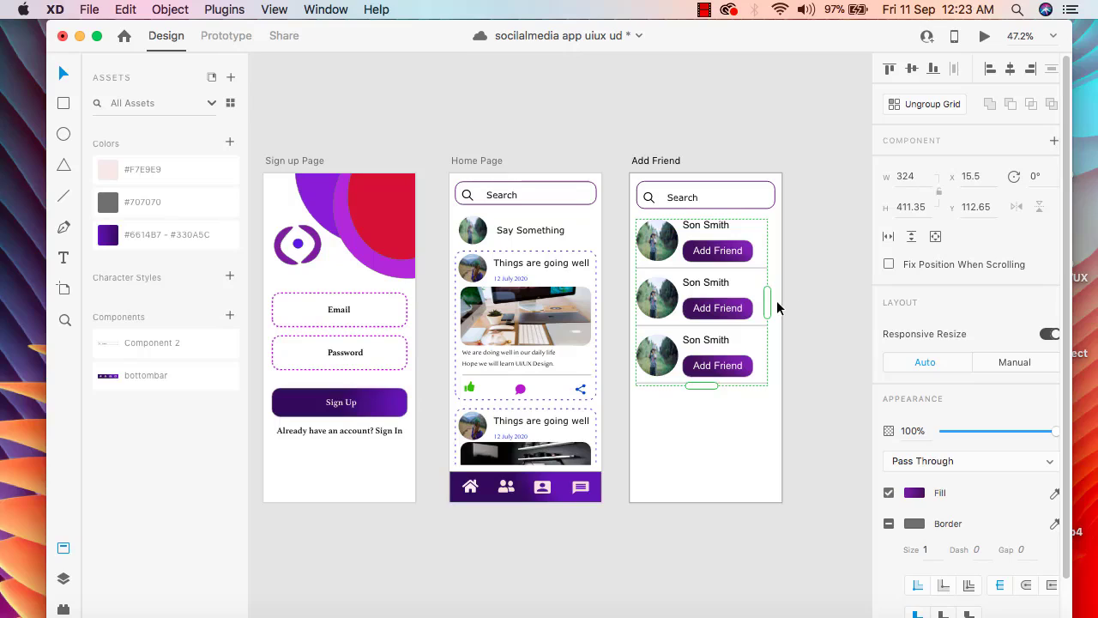
{"action": "left_click", "coordinate": [806, 356]}
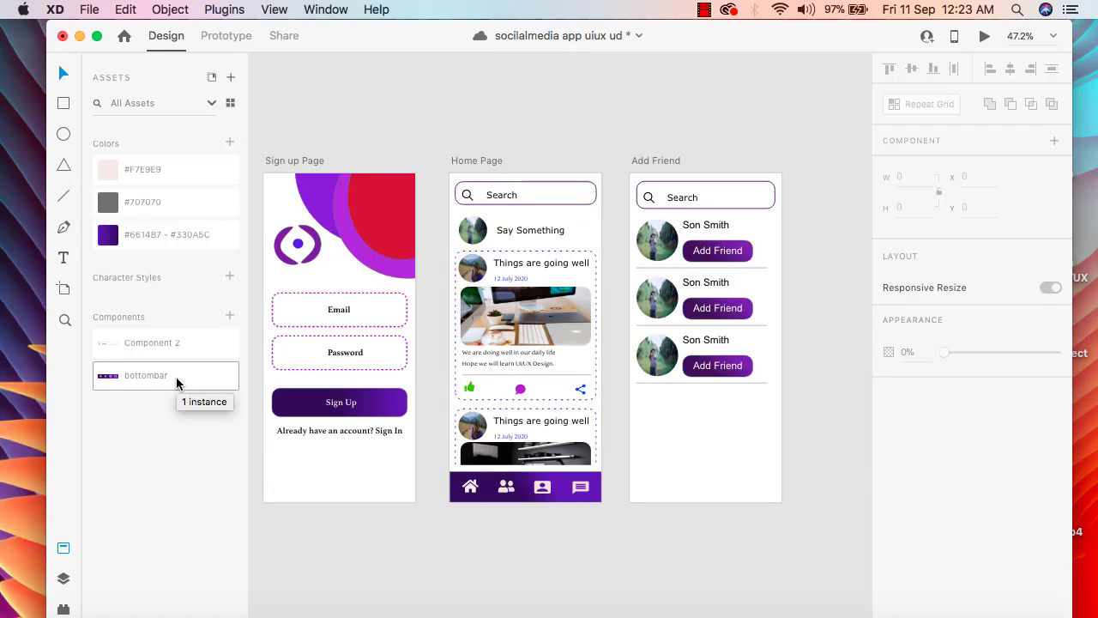
Save the document and place a bottombar component along the bottom edge of the Add Friend artboard at X 0, Y 736
{"action": "key", "text": "super+s"}
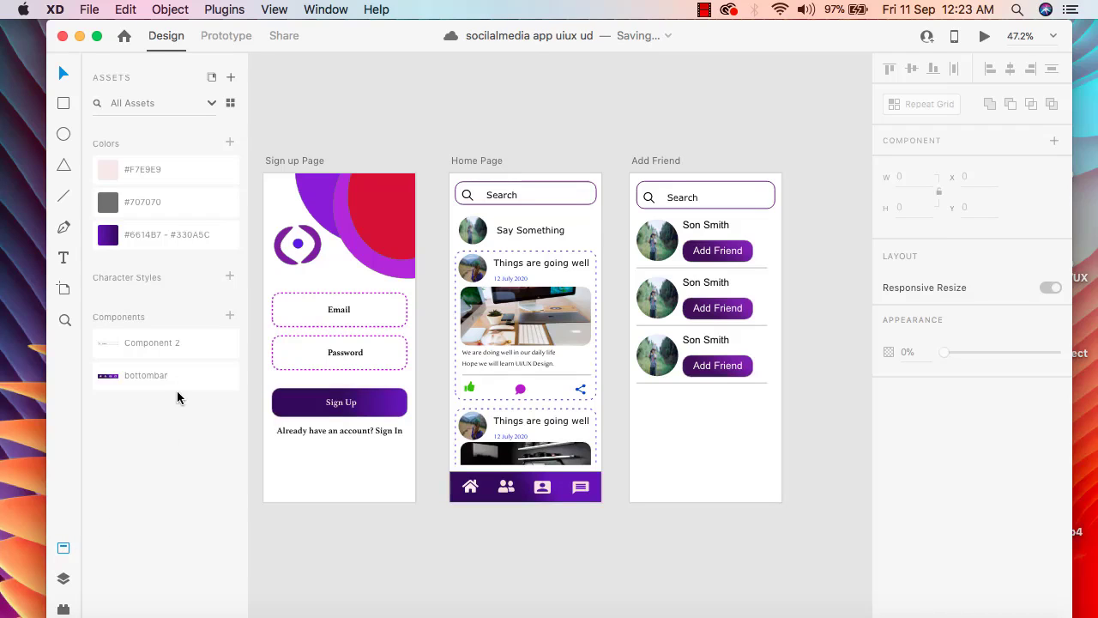
{"action": "left_click_drag", "start_coordinate": [177, 376], "coordinate": [748, 486]}
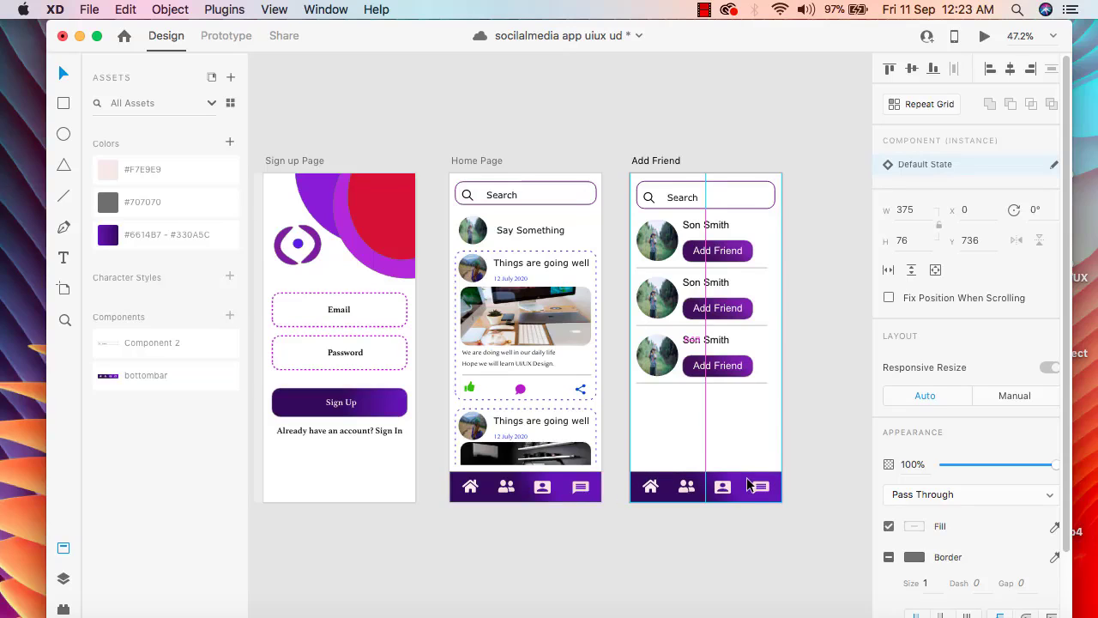
{"action": "left_click", "coordinate": [748, 542]}
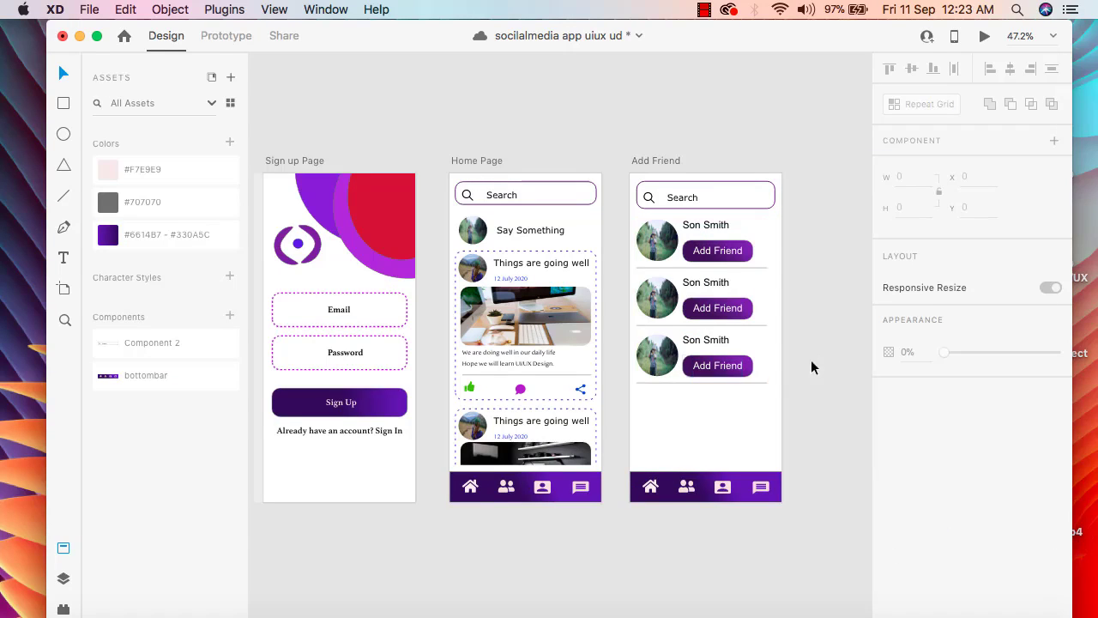
Extend the friend list's repeat grid downward past the artboard's bottom edge to a height of about 1227
{"action": "left_click", "coordinate": [692, 381]}
{"action": "left_click_drag", "start_coordinate": [702, 387], "coordinate": [731, 548]}
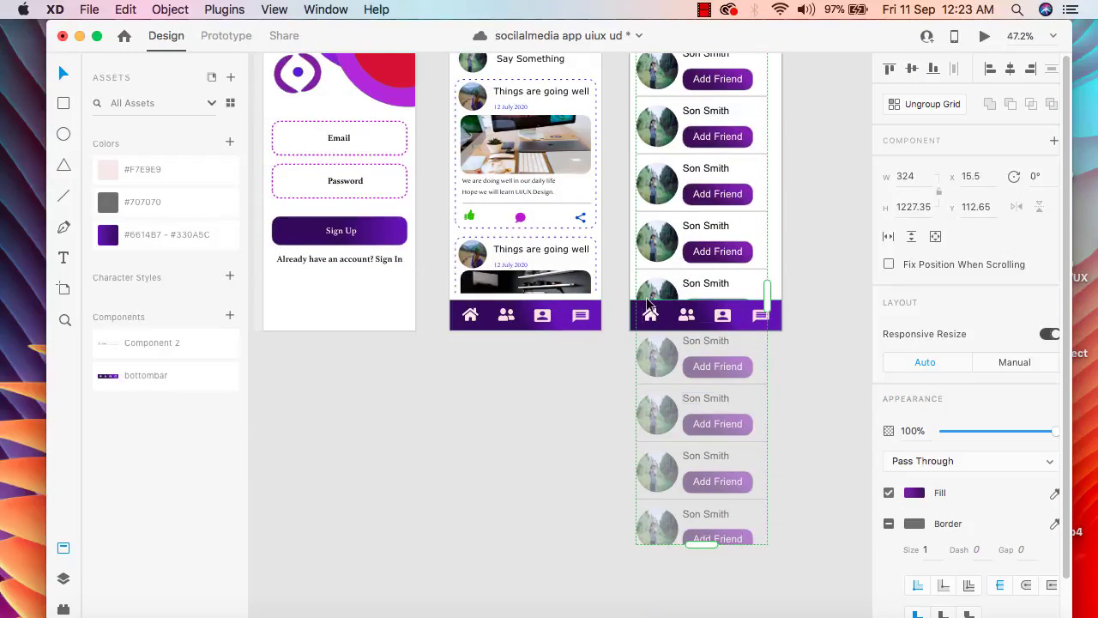
{"action": "left_click", "coordinate": [633, 314]}
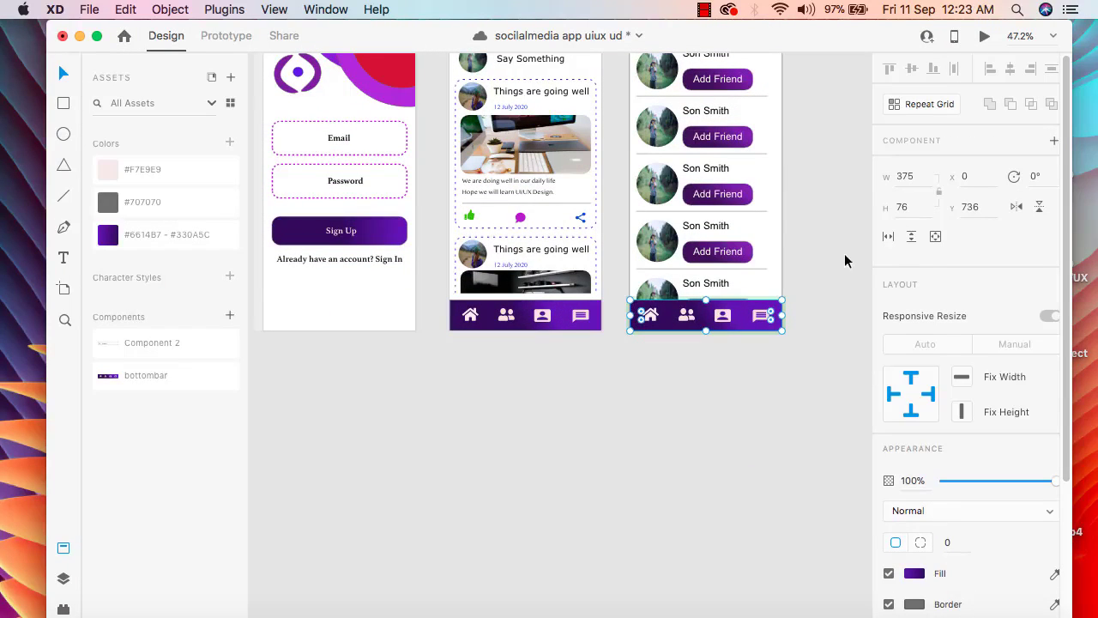
{"action": "scroll", "coordinate": [949, 292], "scroll_direction": "down", "scroll_amount": 5}
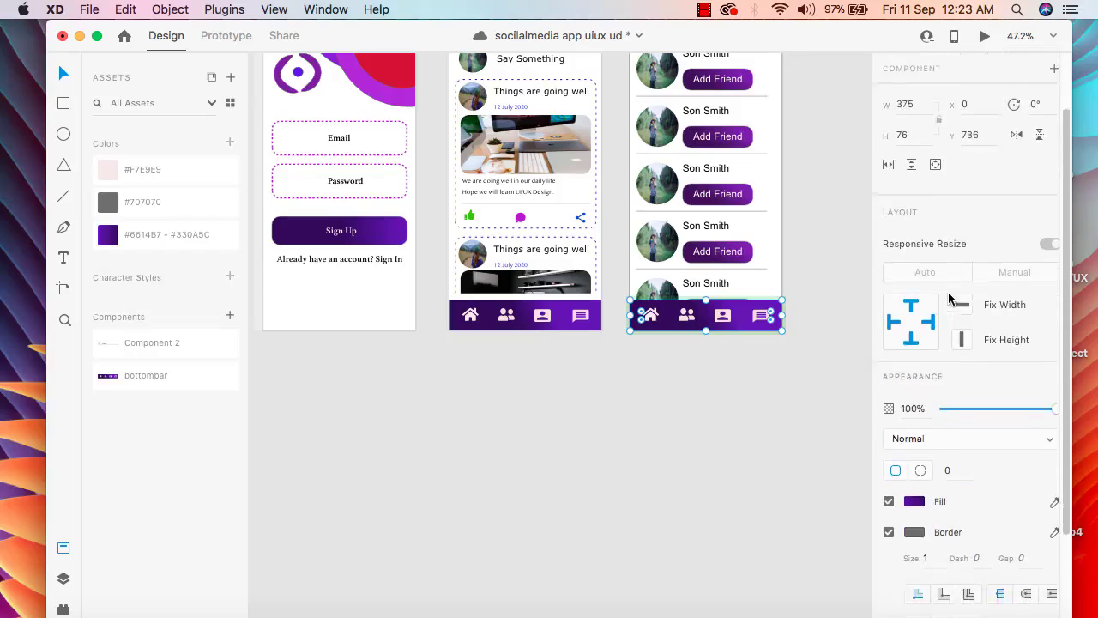
{"action": "left_click", "coordinate": [750, 204]}
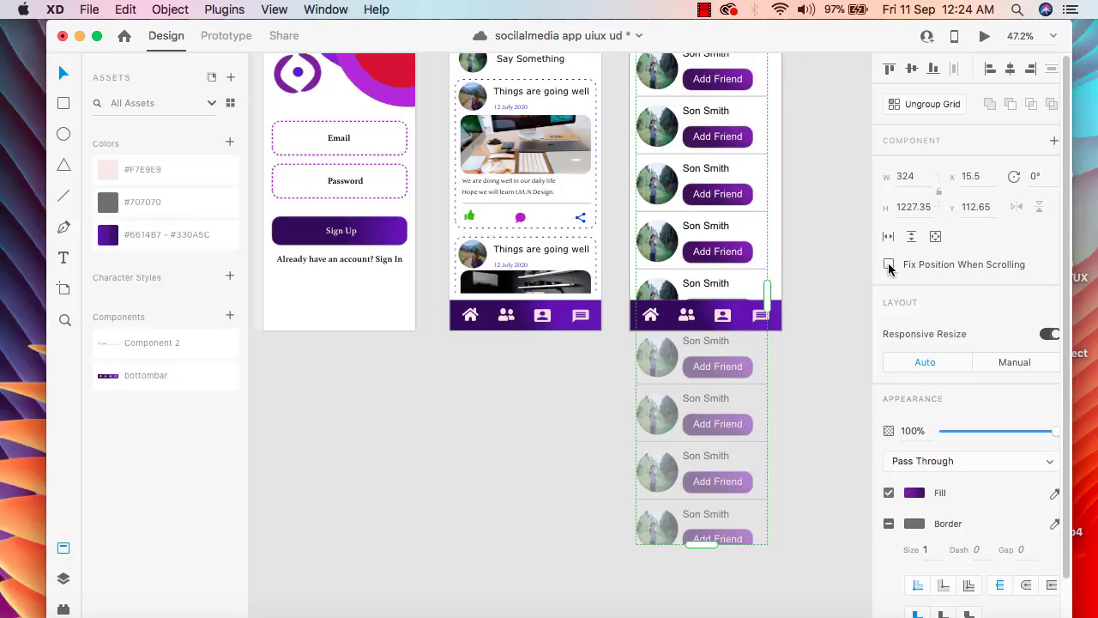
{"action": "left_click", "coordinate": [847, 263]}
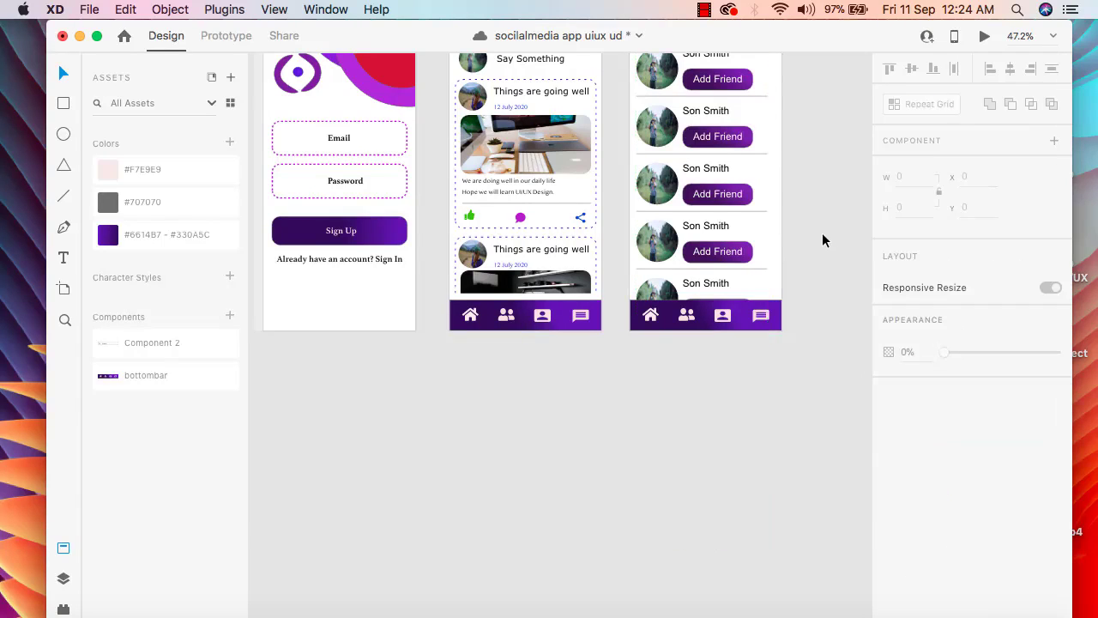
Preview the Add Friend artboard with its extended friend list, then close the preview
{"action": "scroll", "coordinate": [822, 232], "scroll_direction": "up", "scroll_amount": 5}
{"action": "left_click", "coordinate": [652, 187]}
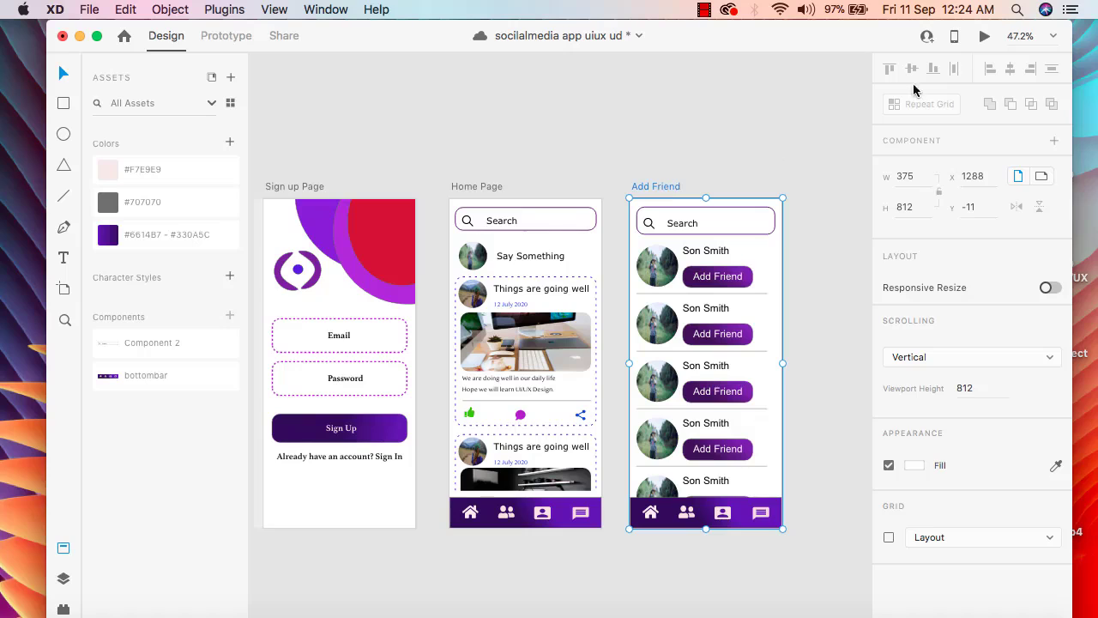
{"action": "left_click", "coordinate": [985, 36]}
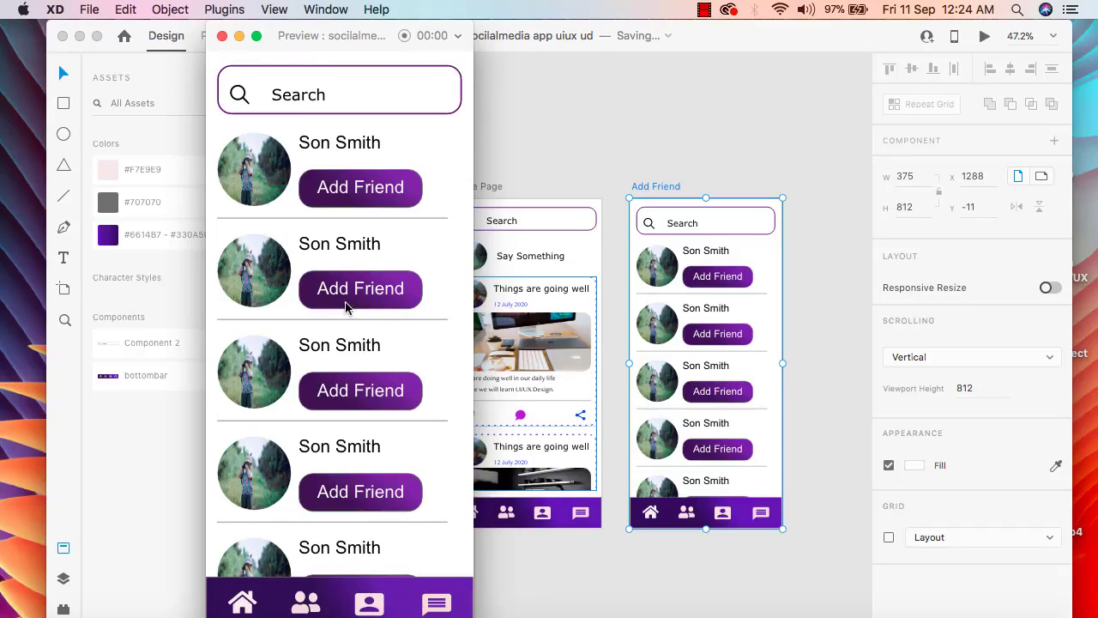
{"action": "left_click", "coordinate": [222, 35]}
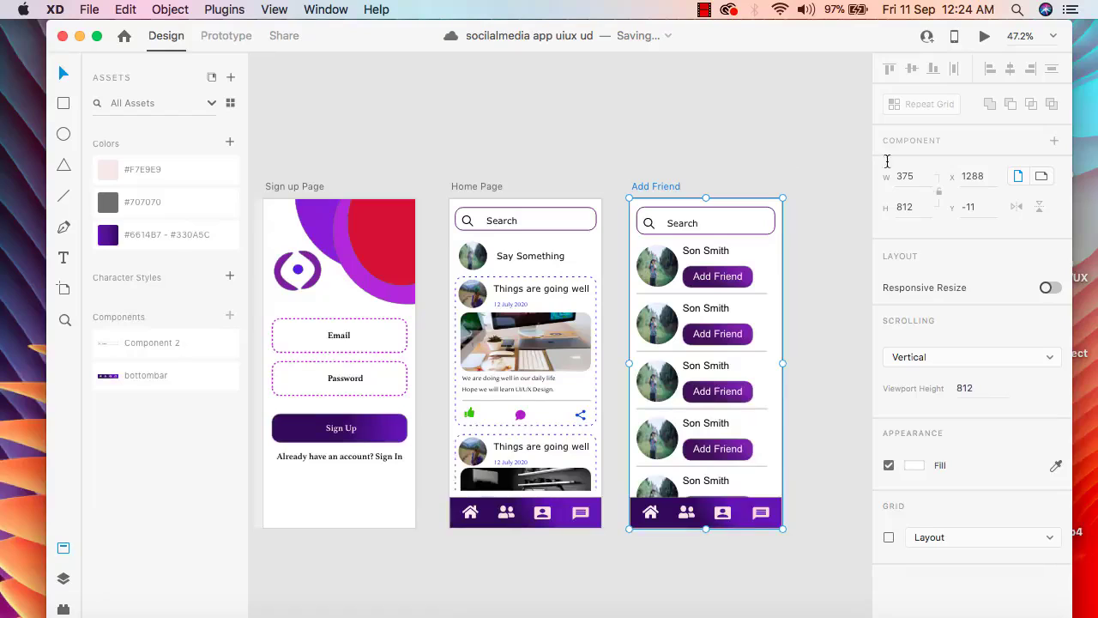
Try to enable vertical scrolling on the divider line in the second friend row
{"action": "double_click", "coordinate": [710, 349]}
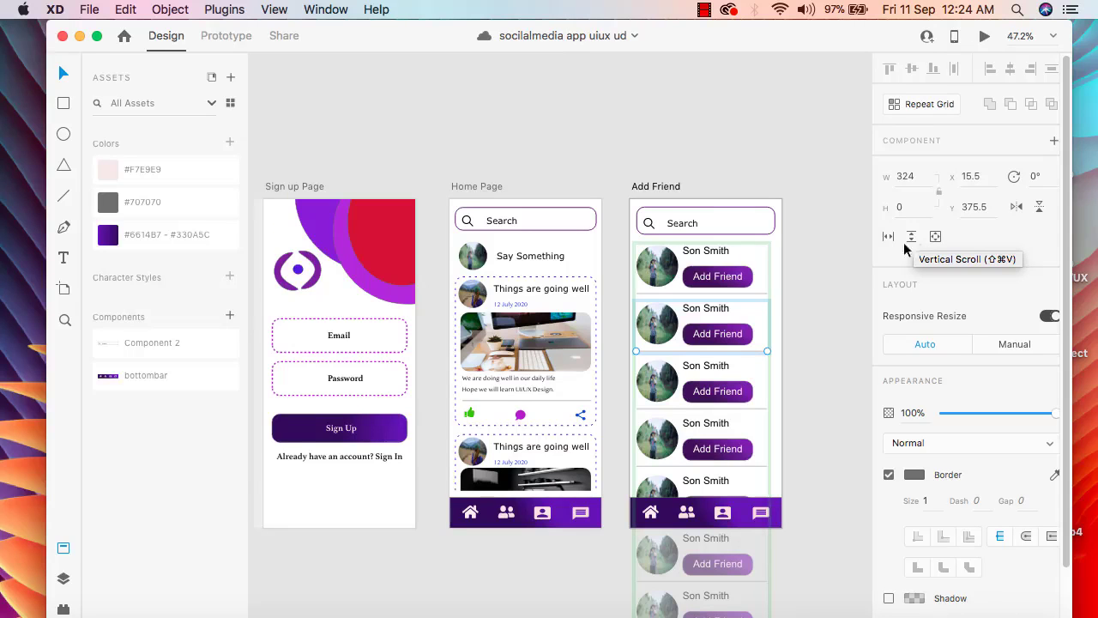
{"action": "scroll", "coordinate": [851, 455], "scroll_direction": "down", "scroll_amount": 3}
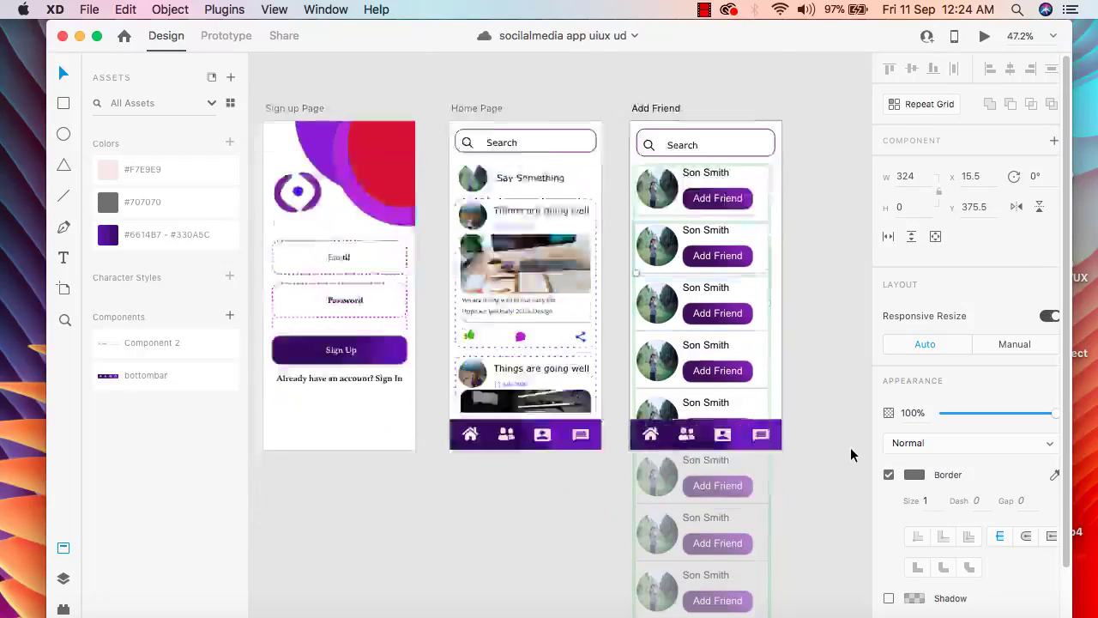
{"action": "scroll", "coordinate": [849, 453], "scroll_direction": "down", "scroll_amount": 5}
{"action": "scroll", "coordinate": [807, 481], "scroll_direction": "up", "scroll_amount": 8}
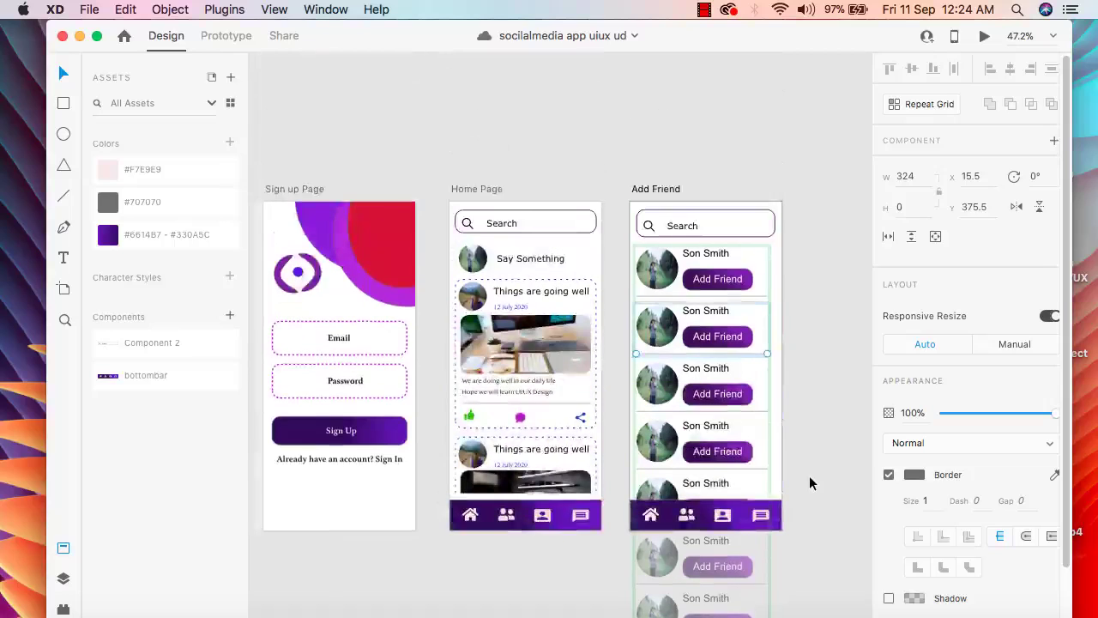
{"action": "left_click", "coordinate": [911, 236]}
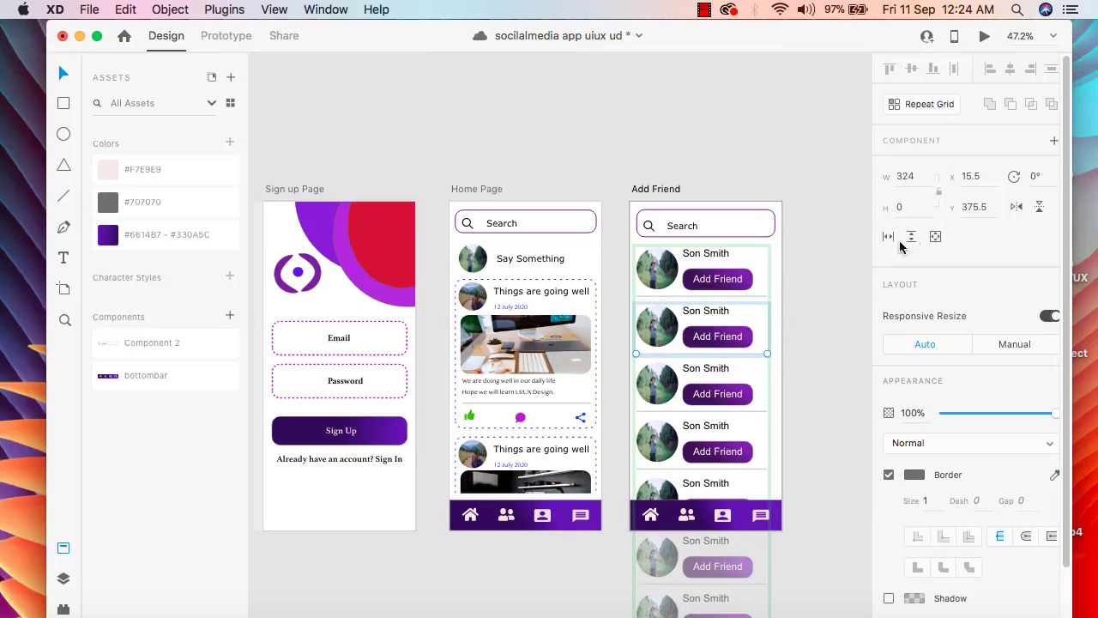
Preview the Add Friend screen again to check the list's scrolling, closing and reopening the preview
{"action": "left_click", "coordinate": [985, 37]}
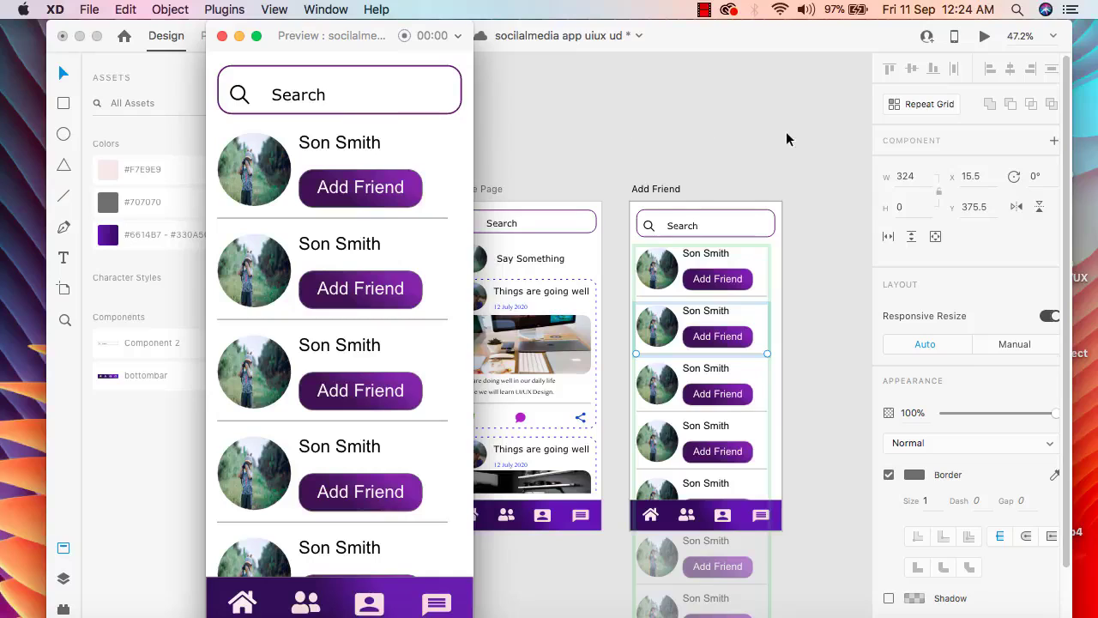
{"action": "left_click", "coordinate": [222, 37]}
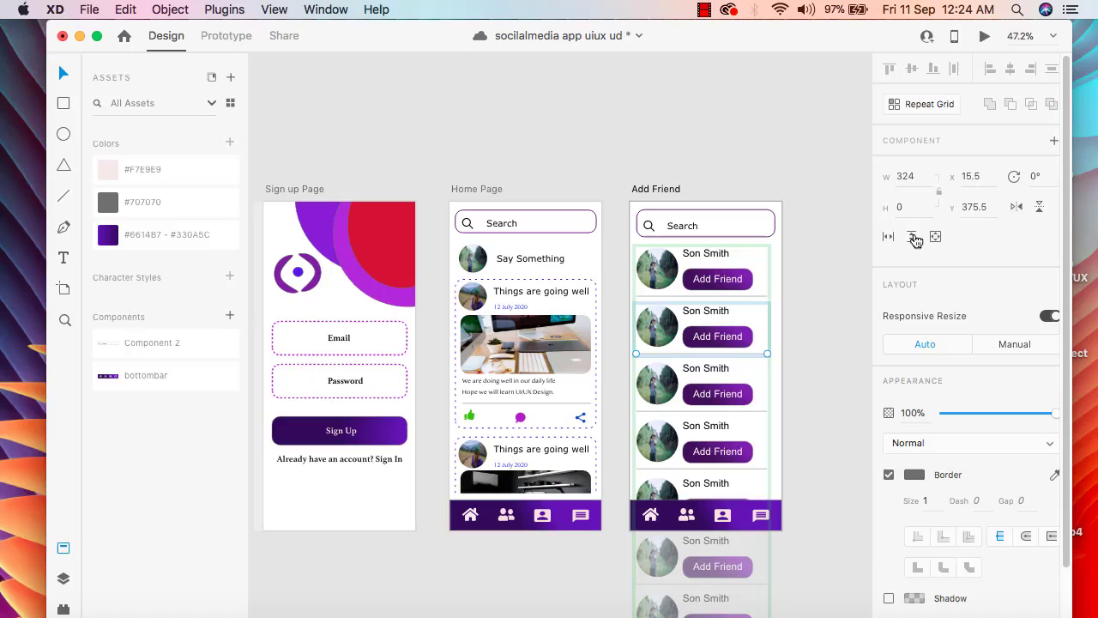
{"action": "double_click", "coordinate": [985, 27]}
{"action": "left_click", "coordinate": [1012, 38]}
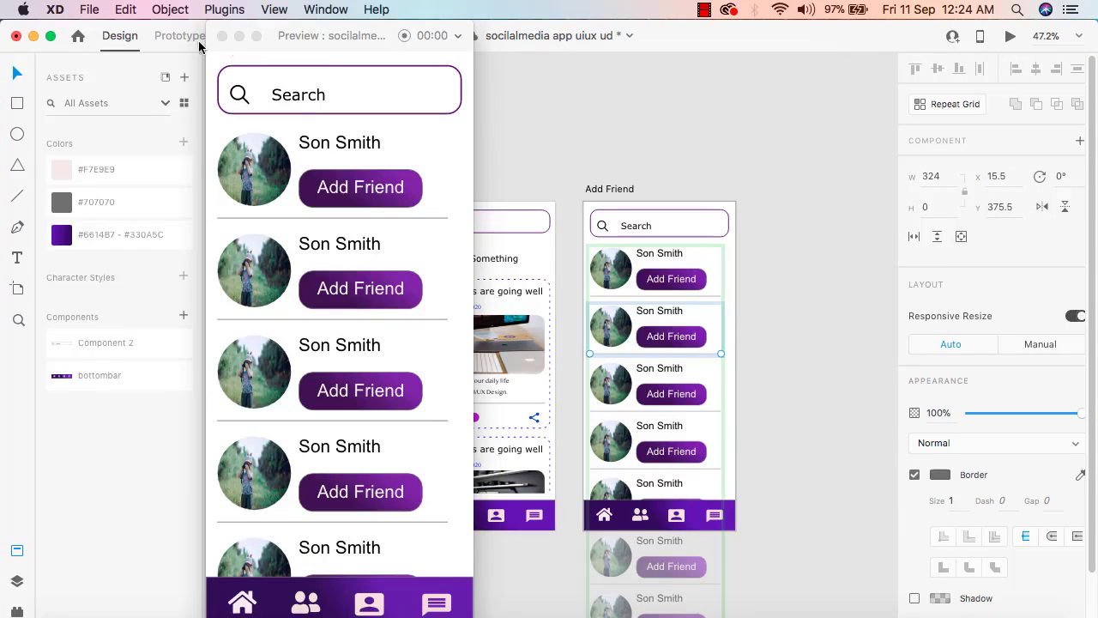
Close the preview, narrow the application window and deselect the divider line in the friend list
{"action": "left_click", "coordinate": [326, 463]}
{"action": "left_click", "coordinate": [222, 36]}
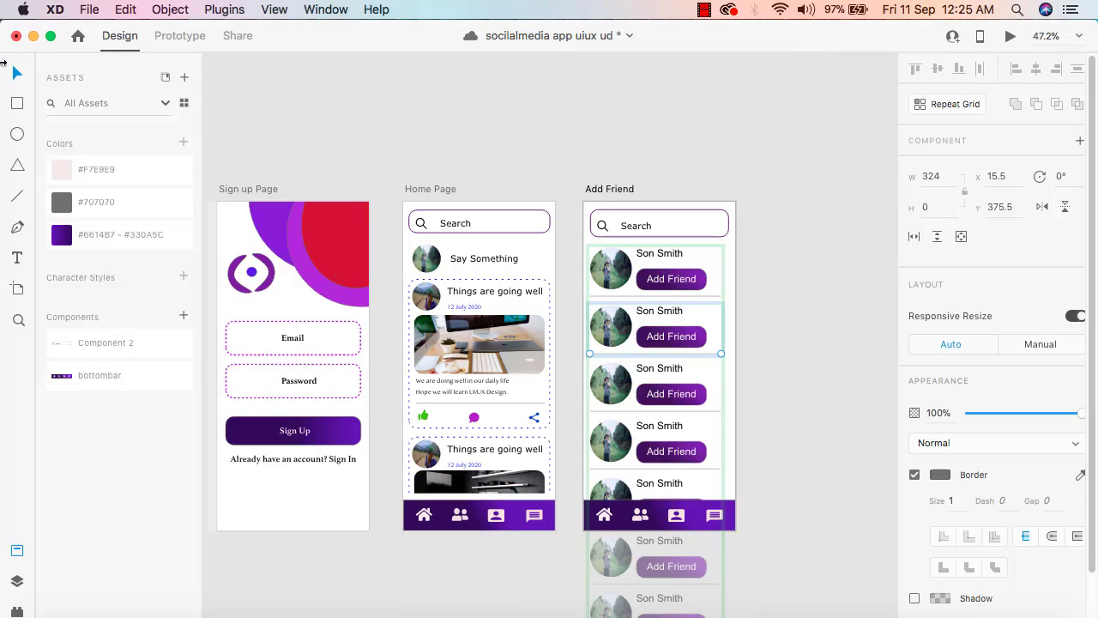
{"action": "left_click_drag", "start_coordinate": [3, 66], "coordinate": [62, 58]}
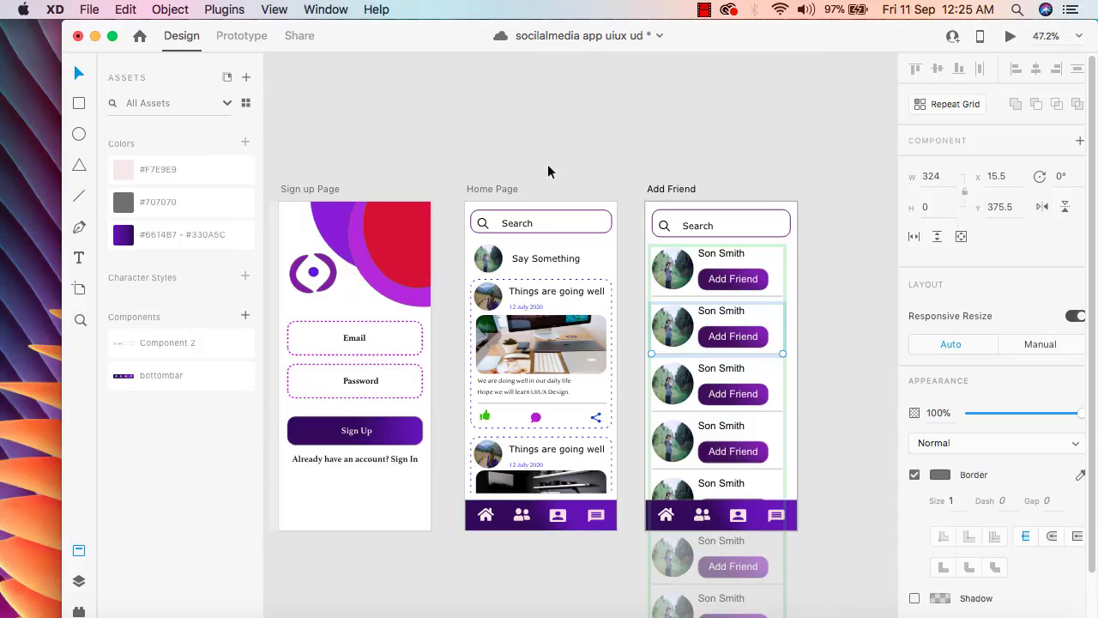
{"action": "scroll", "coordinate": [731, 290], "scroll_direction": "down", "scroll_amount": 5}
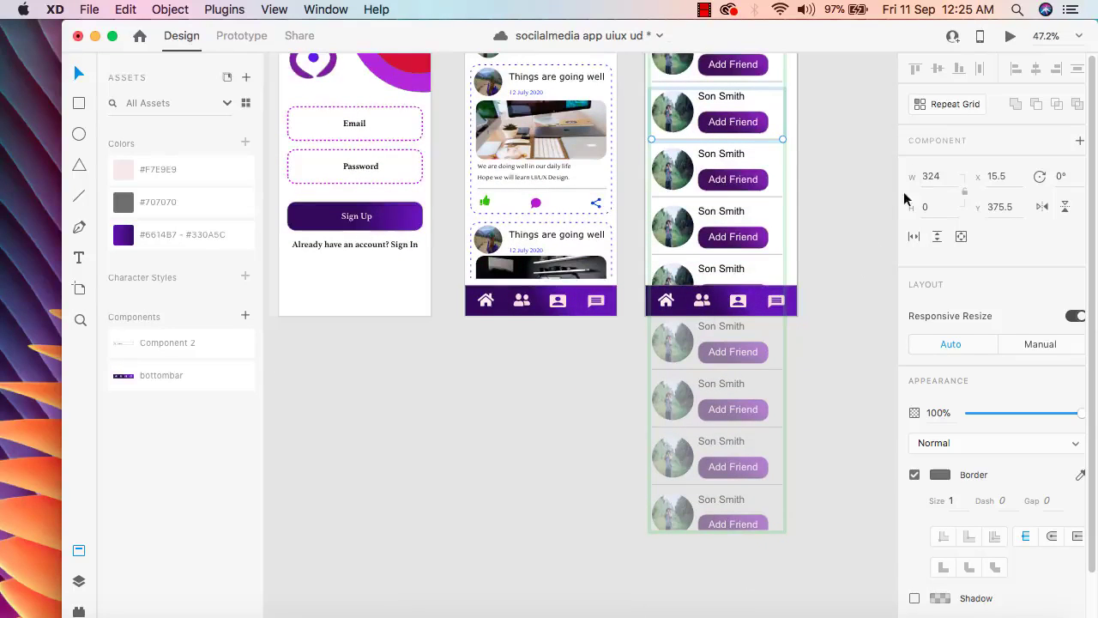
{"action": "scroll", "coordinate": [904, 200], "scroll_direction": "up", "scroll_amount": 3}
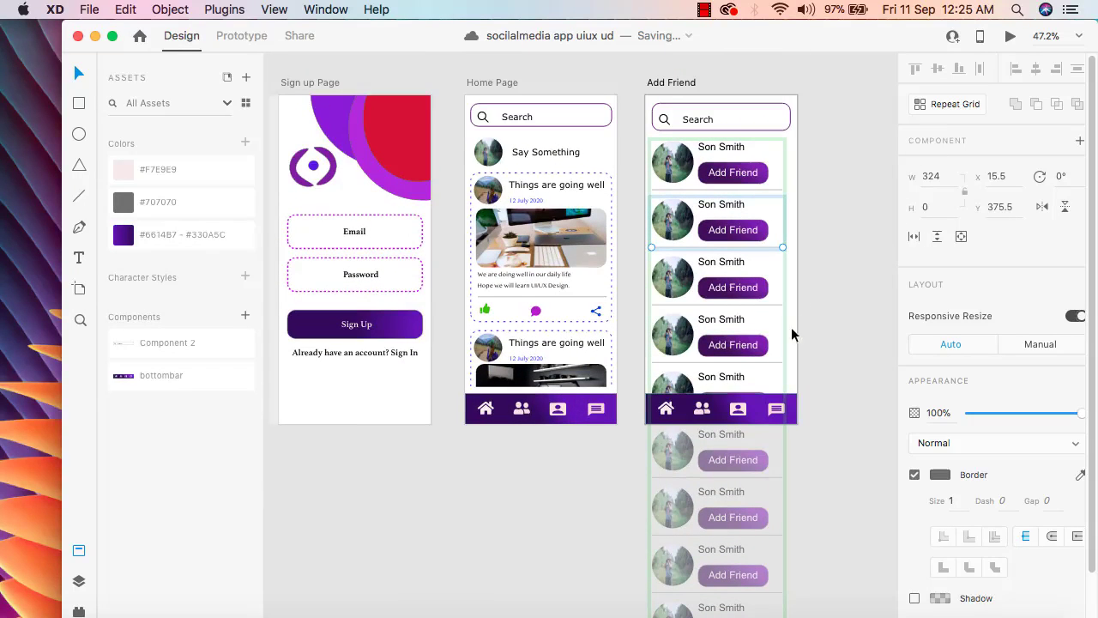
{"action": "left_click", "coordinate": [732, 568]}
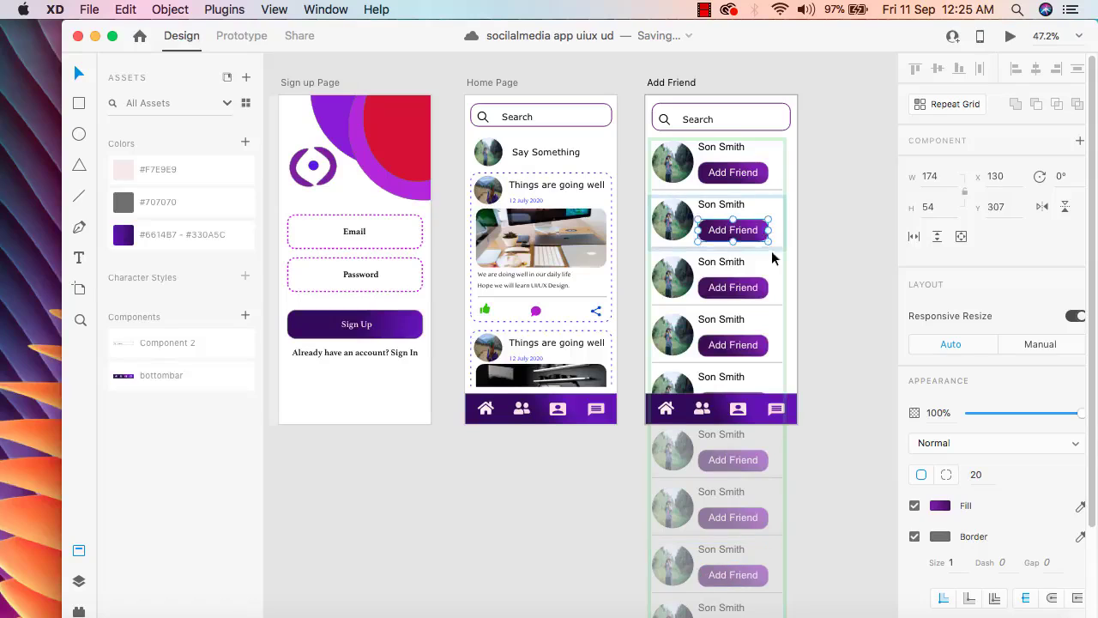
{"action": "key", "text": "Escape"}
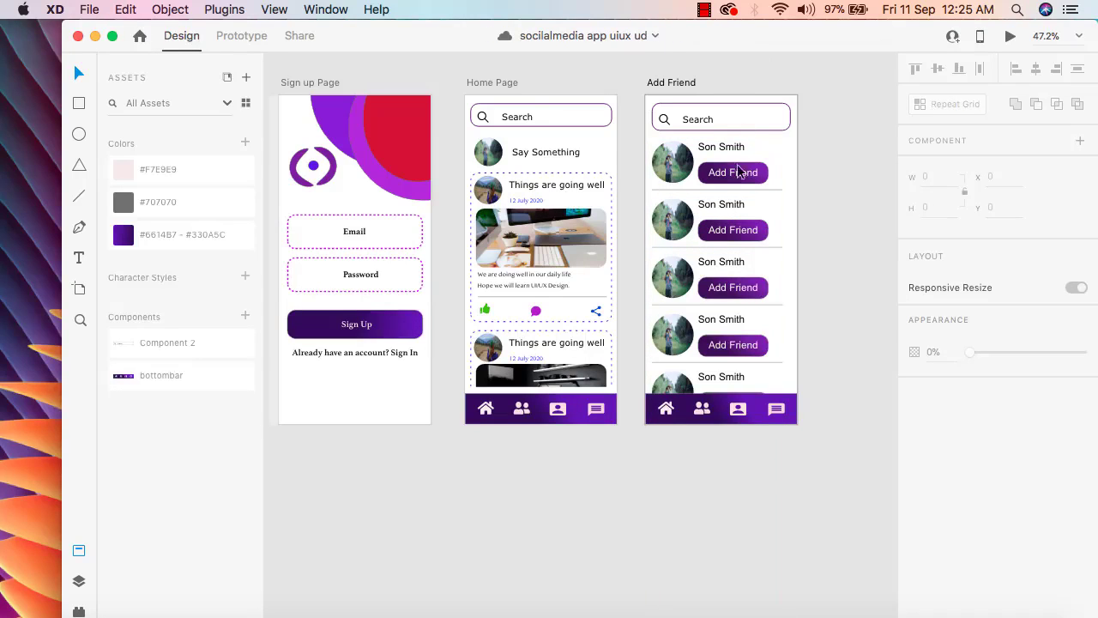
Ungroup the friend list's repeat grid on the Add Friend artboard
{"action": "left_click", "coordinate": [680, 381]}
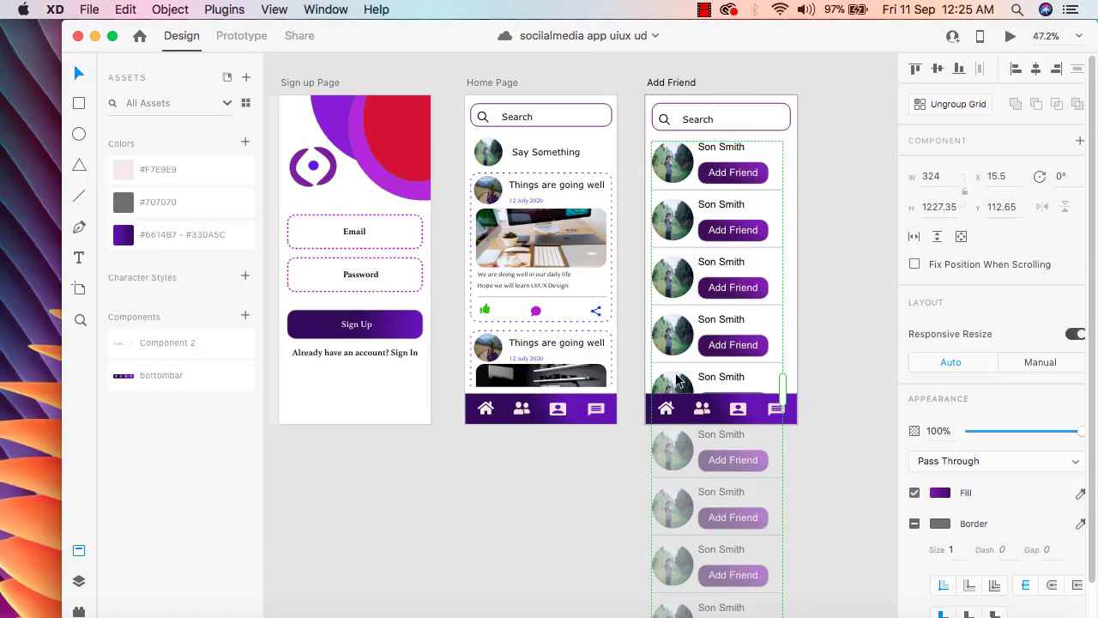
{"action": "left_click", "coordinate": [947, 104]}
{"action": "left_click", "coordinate": [948, 104]}
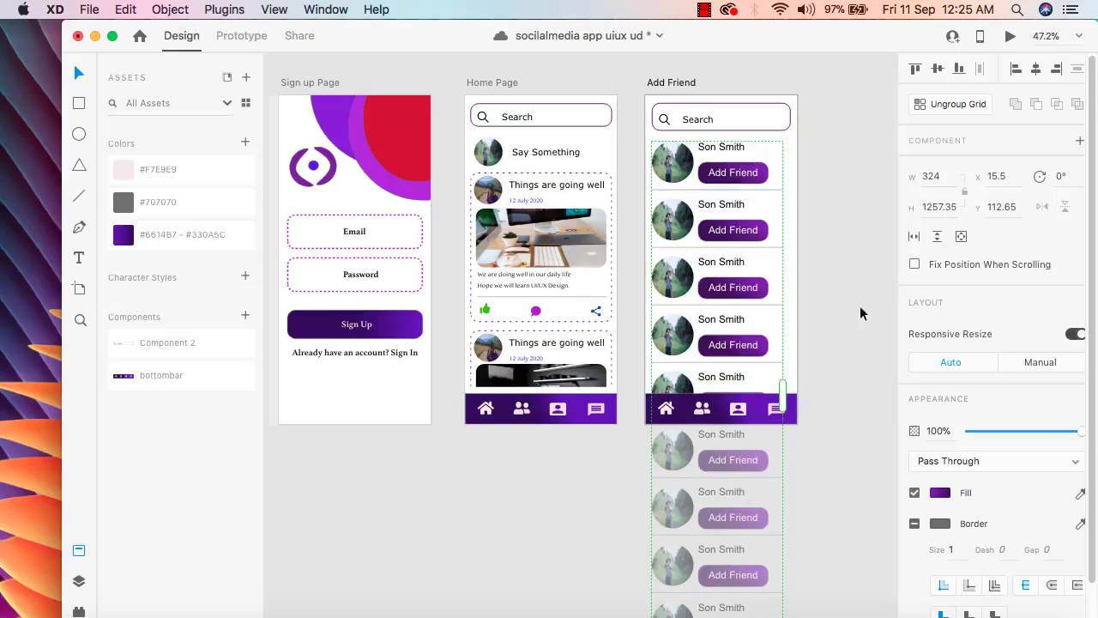
{"action": "left_click", "coordinate": [952, 103]}
{"action": "left_click", "coordinate": [832, 367]}
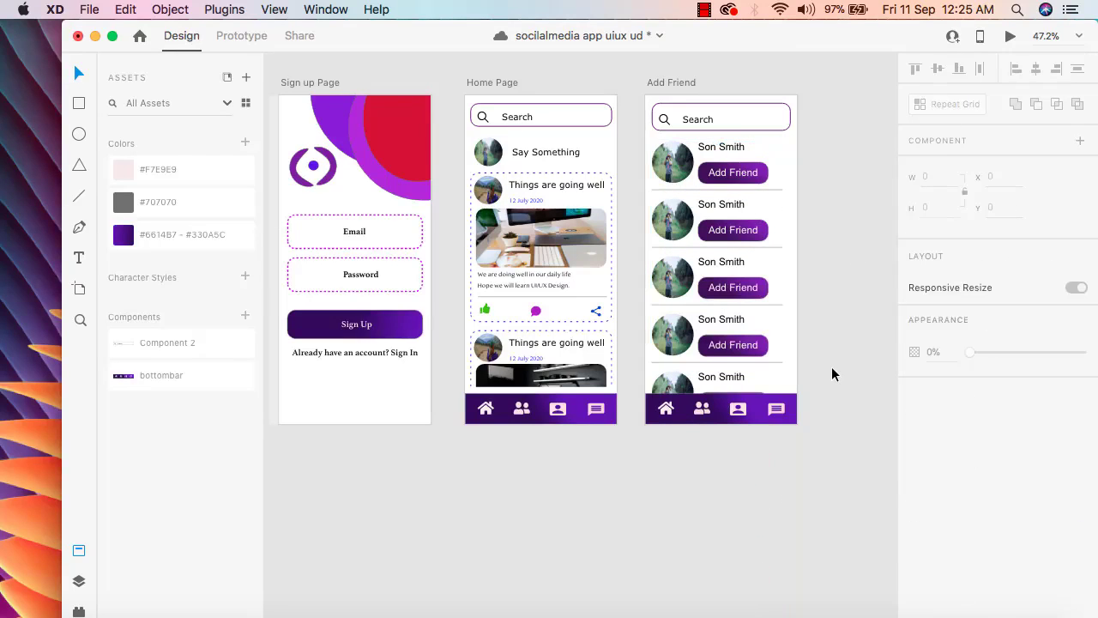
Try resizing the ungrouped friend list to heights of about 613 and 1816, then undo both changes
{"action": "left_click", "coordinate": [767, 238]}
{"action": "scroll", "coordinate": [814, 437], "scroll_direction": "down", "scroll_amount": 5}
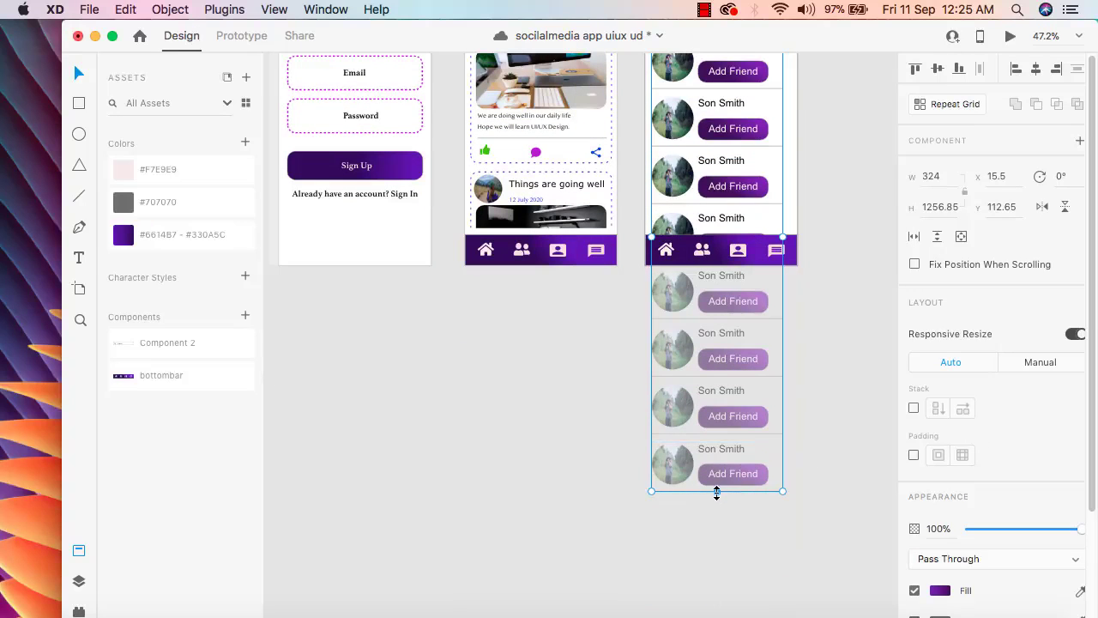
{"action": "left_click_drag", "start_coordinate": [716, 492], "coordinate": [737, 553]}
{"action": "scroll", "coordinate": [842, 332], "scroll_direction": "up", "scroll_amount": 2}
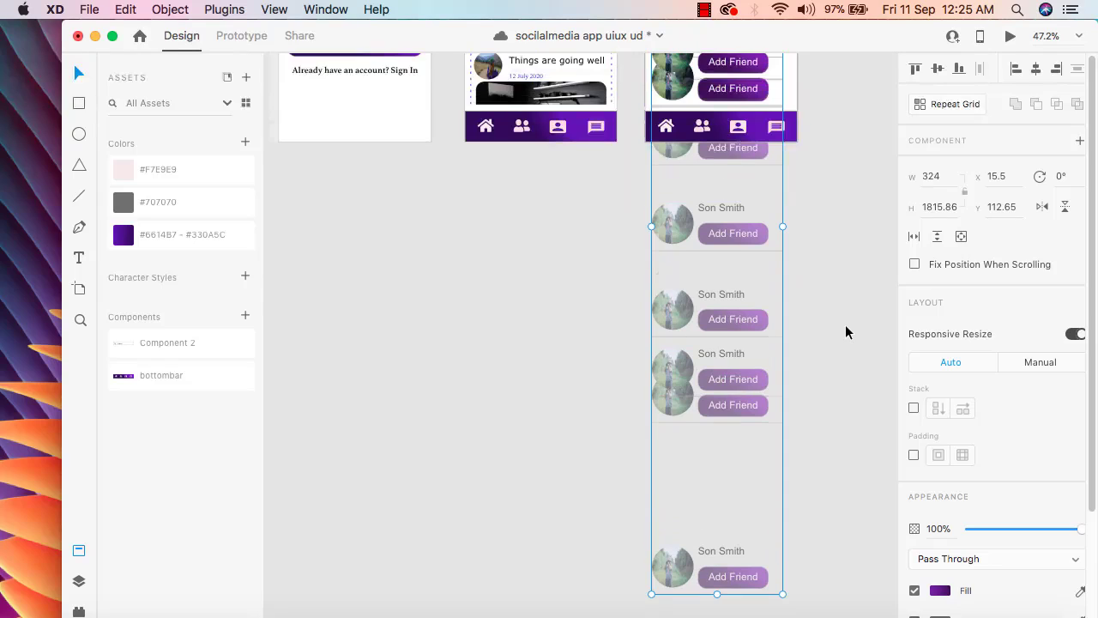
{"action": "key", "text": "super+z"}
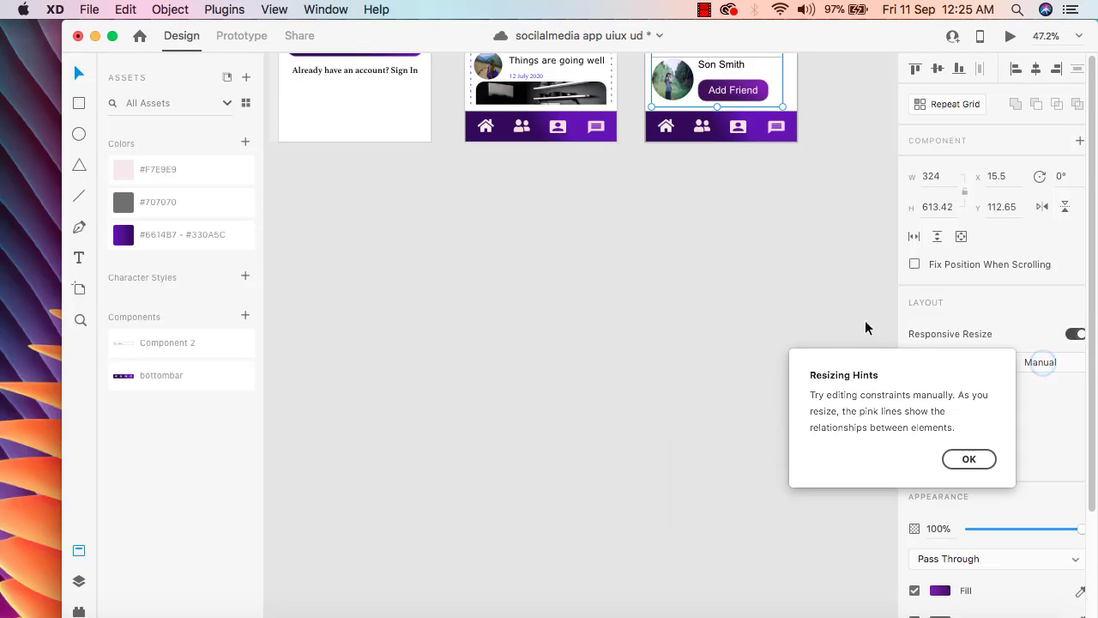
{"action": "left_click", "coordinate": [969, 457]}
{"action": "scroll", "coordinate": [760, 390], "scroll_direction": "up", "scroll_amount": 5}
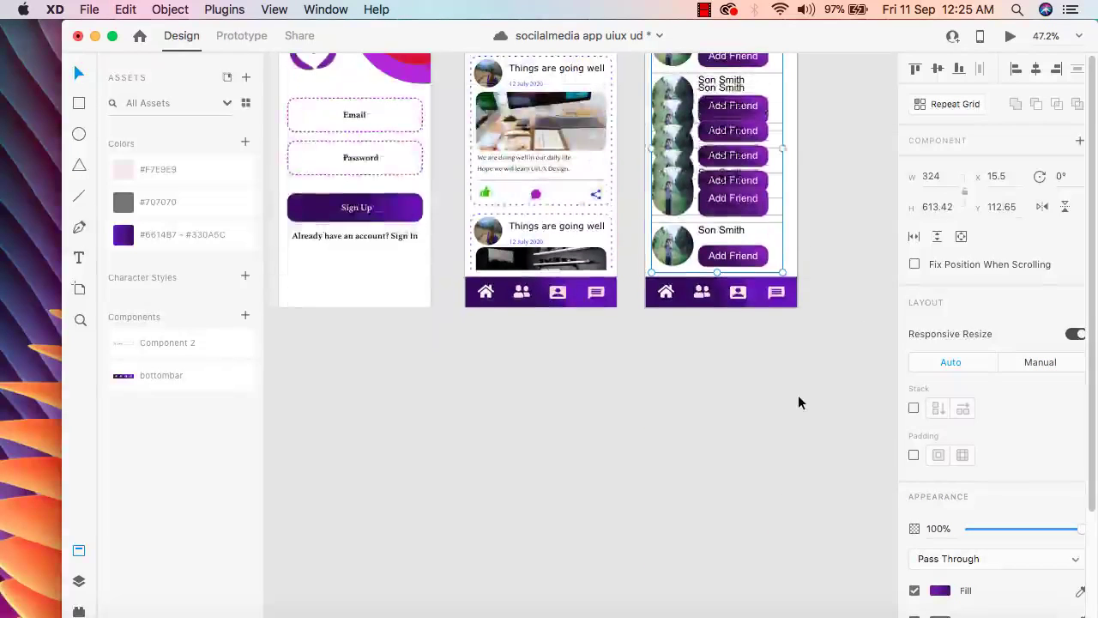
{"action": "key", "text": "super+z"}
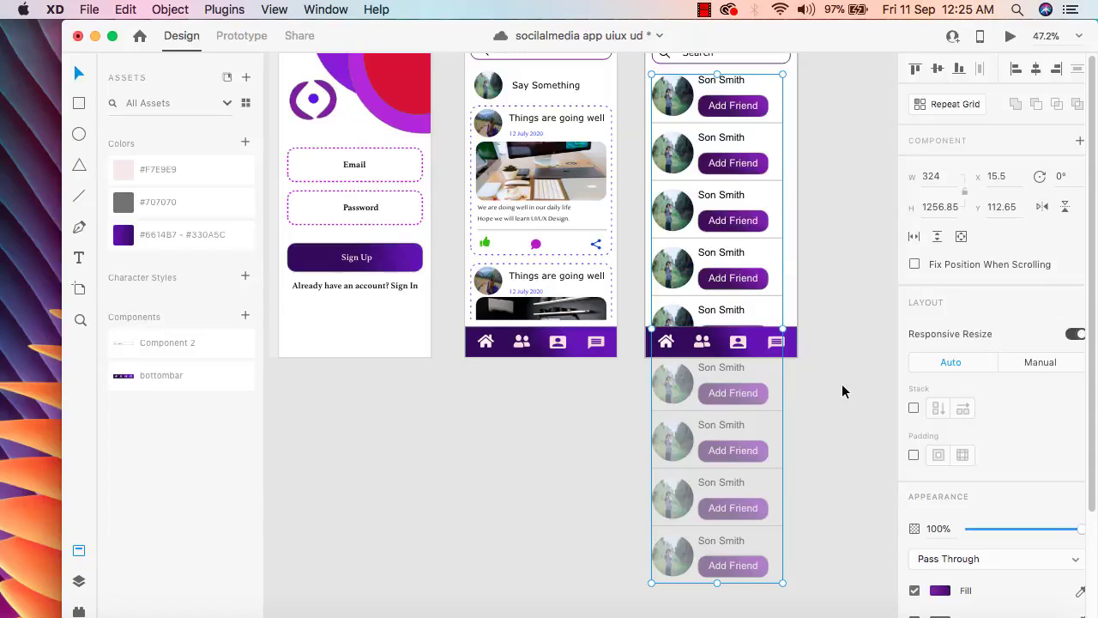
{"action": "left_click", "coordinate": [842, 390]}
{"action": "scroll", "coordinate": [830, 339], "scroll_direction": "up", "scroll_amount": 3}
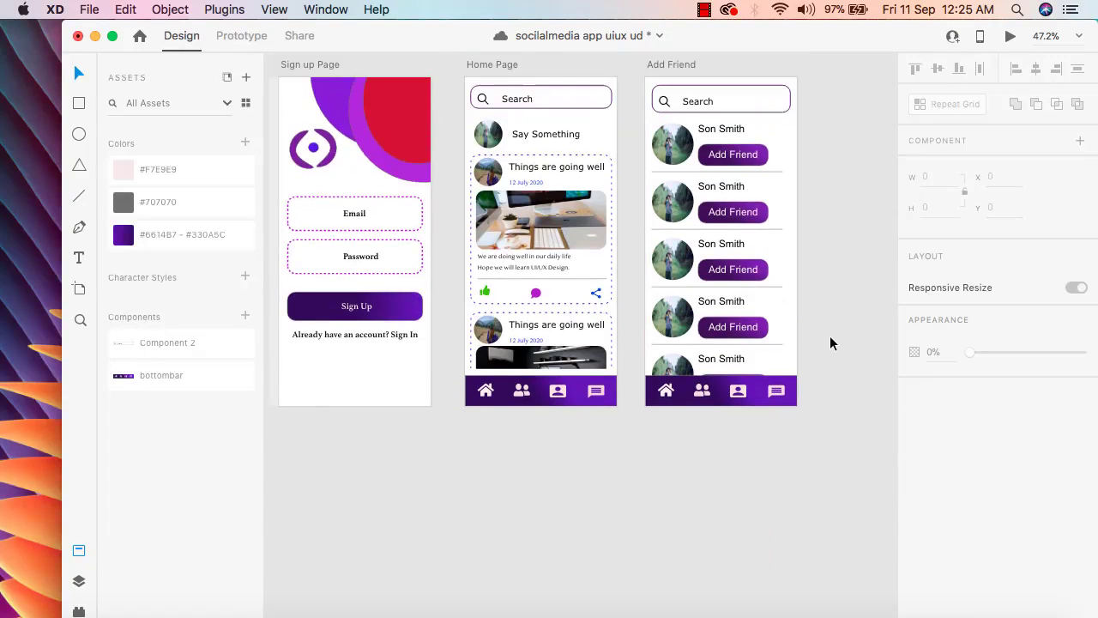
Enable vertical scrolling on the ungrouped friend list, saving the document, and trim its viewport to a height of about 613
{"action": "left_click", "coordinate": [761, 266]}
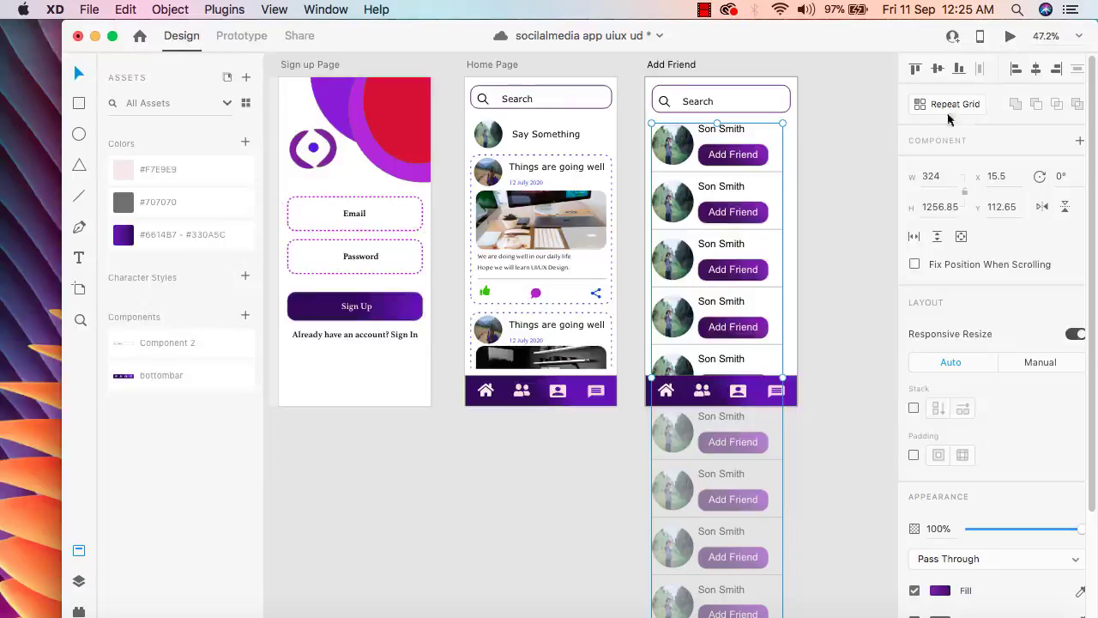
{"action": "left_click", "coordinate": [939, 238]}
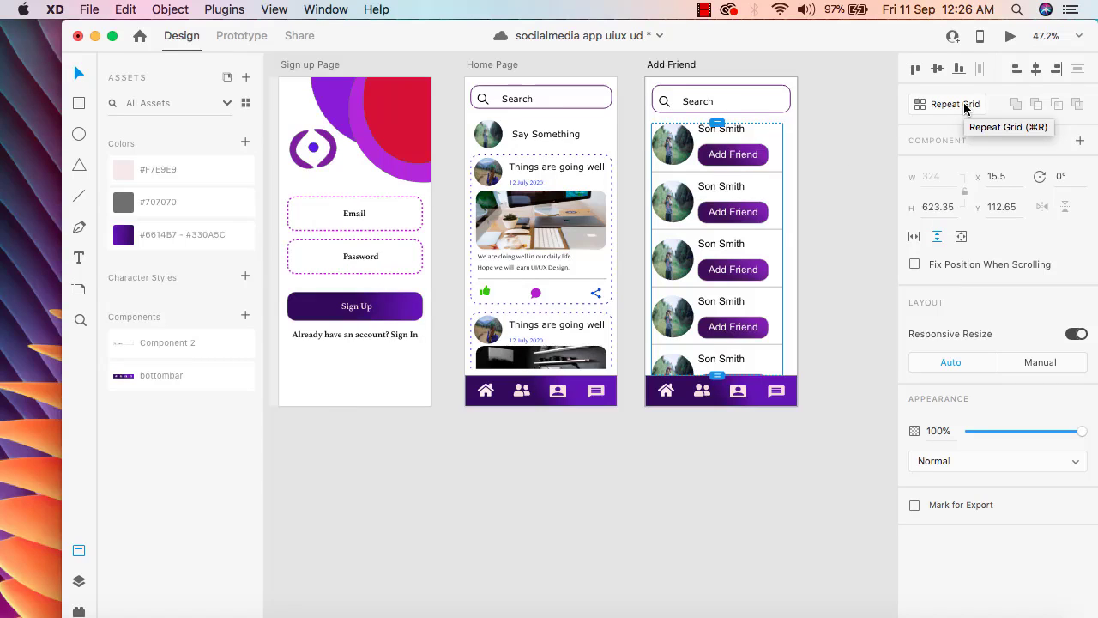
{"action": "key", "text": "super+s"}
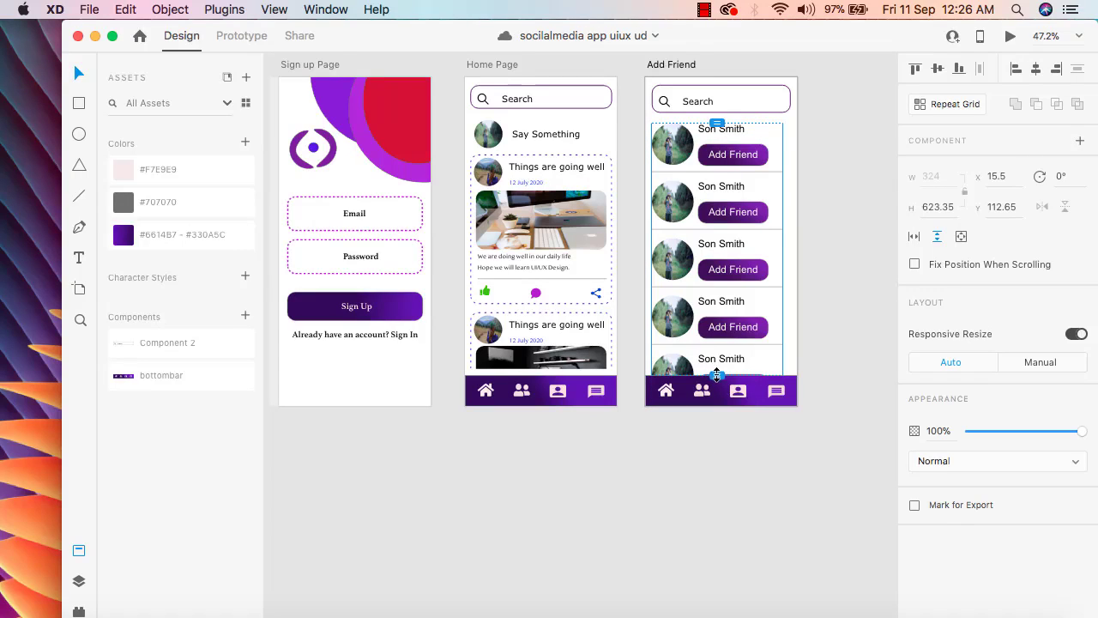
{"action": "mouse_move", "coordinate": [716, 375]}
{"action": "left_mouse_down"}
{"action": "mouse_move", "coordinate": [717, 345]}
{"action": "mouse_move", "coordinate": [713, 372]}
{"action": "left_mouse_up"}
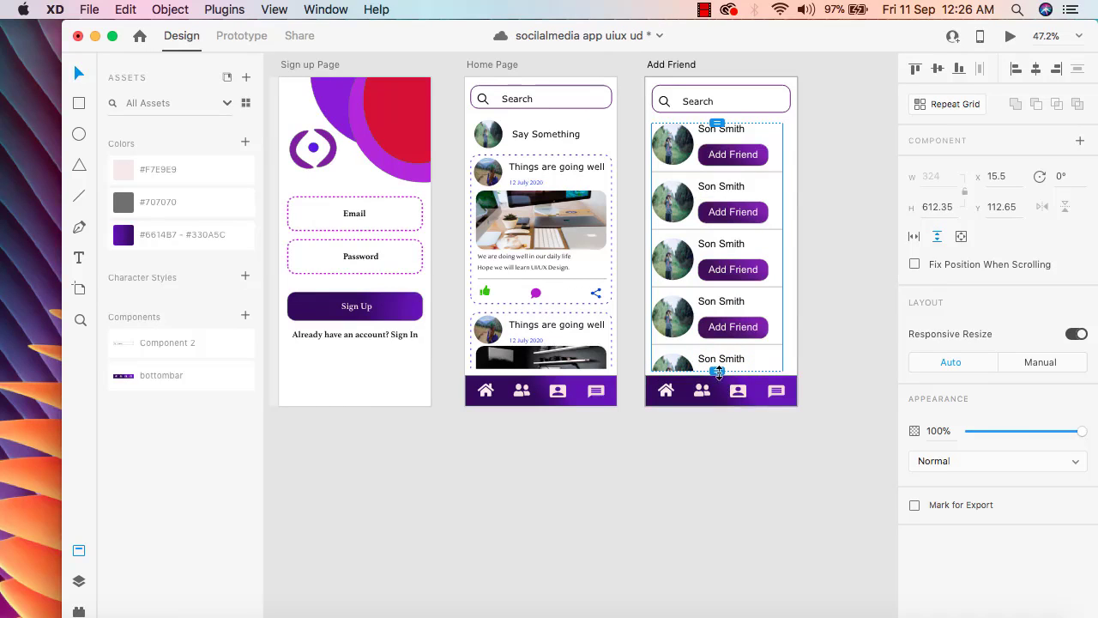
{"action": "left_click_drag", "start_coordinate": [719, 373], "coordinate": [713, 373]}
Preview the Add Friend screen and scroll its friend list to check movement between the search bar and bottom navigation bar
{"action": "left_click", "coordinate": [1010, 36]}
{"action": "scroll", "coordinate": [367, 292], "scroll_direction": "down", "scroll_amount": 2}
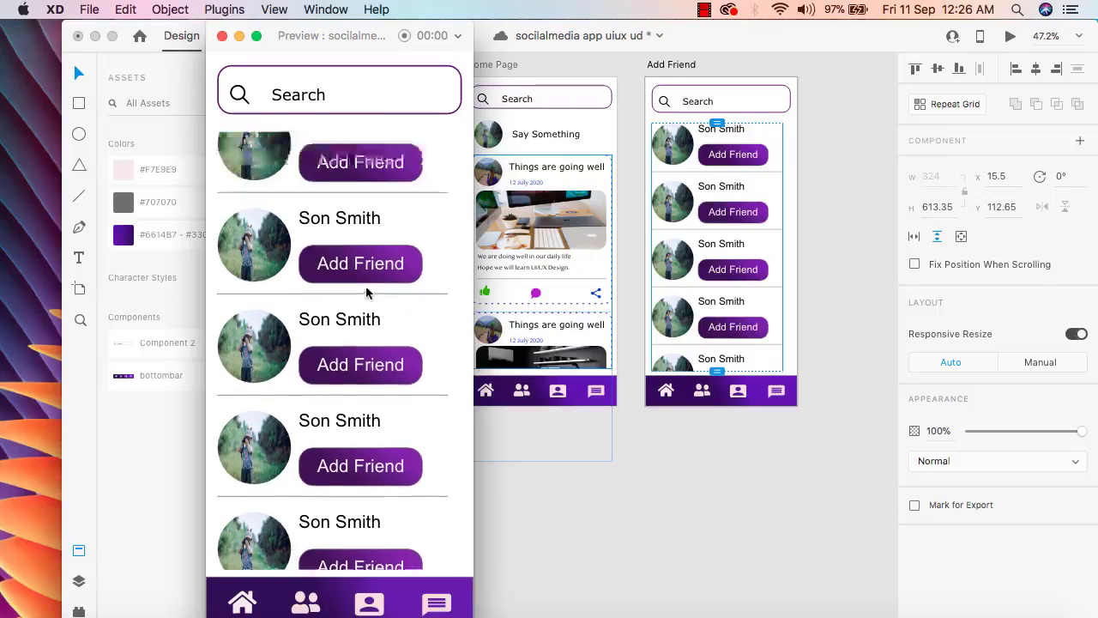
{"action": "scroll", "coordinate": [367, 293], "scroll_direction": "down", "scroll_amount": 5}
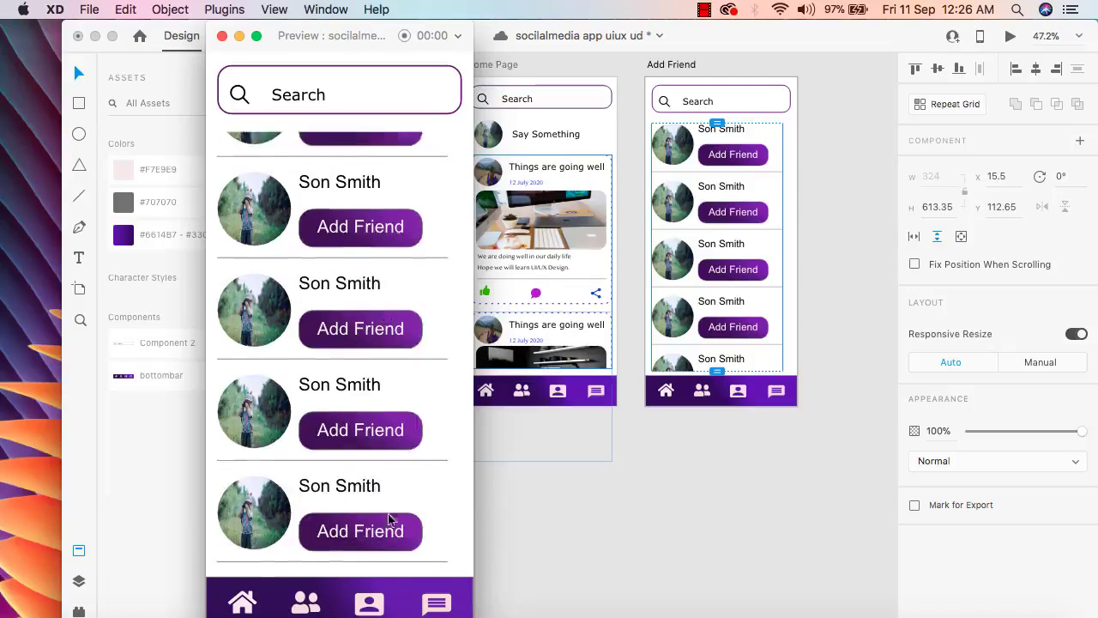
{"action": "scroll", "coordinate": [388, 518], "scroll_direction": "down", "scroll_amount": 5}
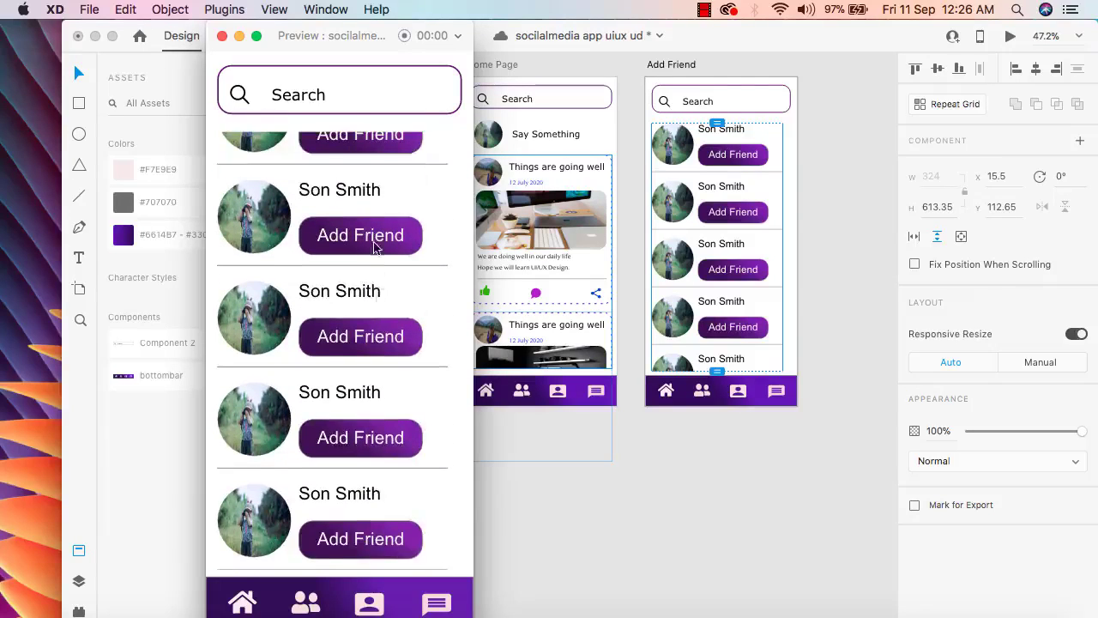
{"action": "scroll", "coordinate": [375, 247], "scroll_direction": "down", "scroll_amount": 5}
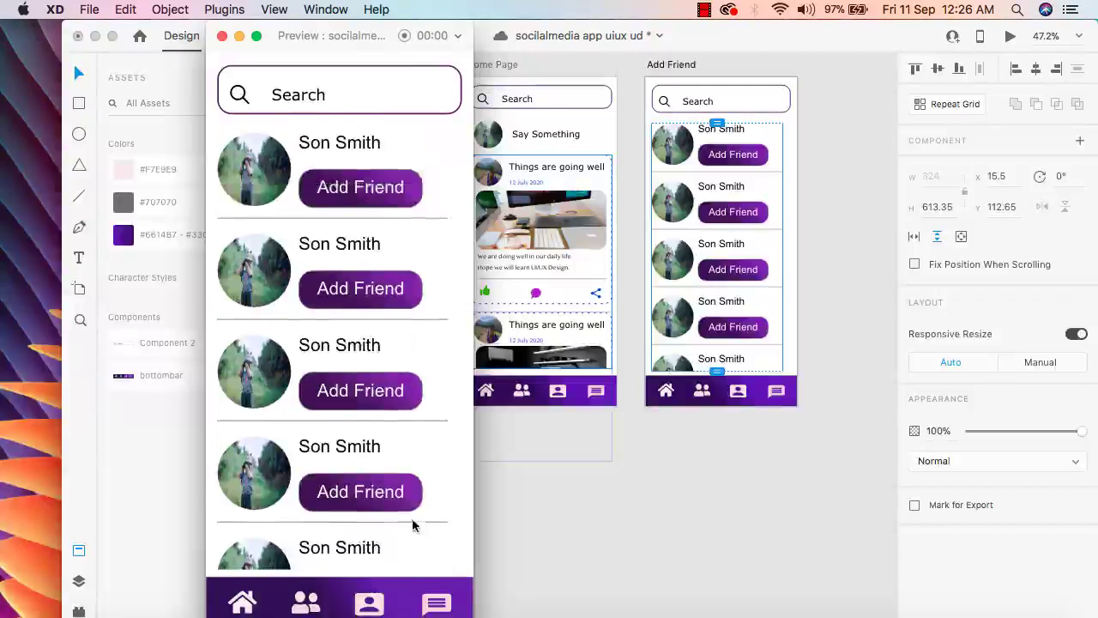
{"action": "scroll", "coordinate": [413, 525], "scroll_direction": "down", "scroll_amount": 5}
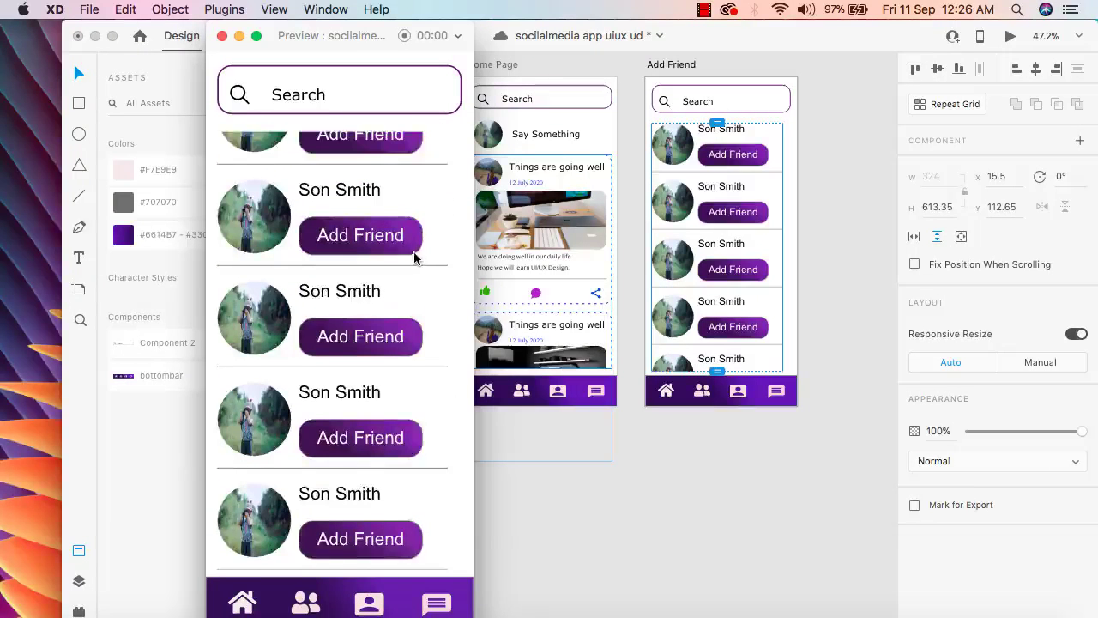
{"action": "scroll", "coordinate": [414, 257], "scroll_direction": "down", "scroll_amount": 5}
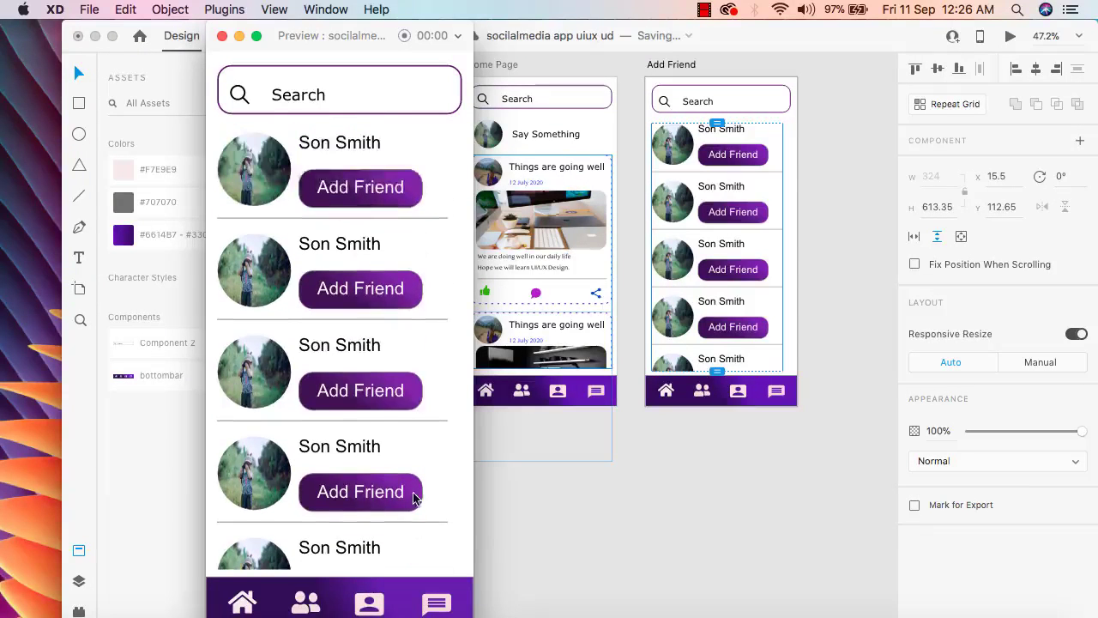
{"action": "scroll", "coordinate": [366, 412], "scroll_direction": "down", "scroll_amount": 5}
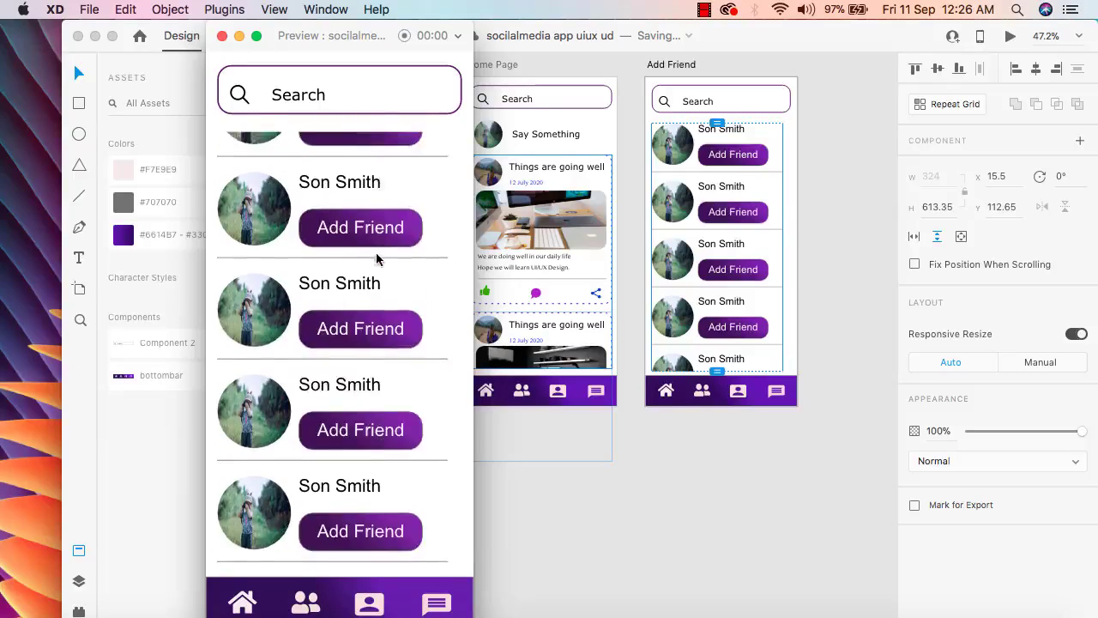
{"action": "scroll", "coordinate": [392, 471], "scroll_direction": "down", "scroll_amount": 3}
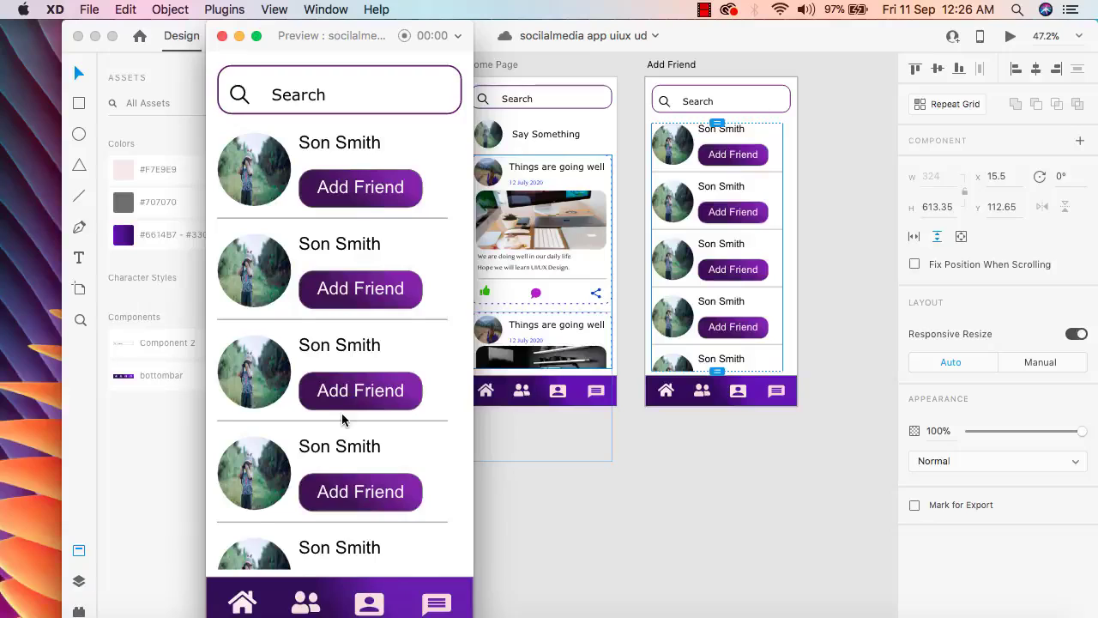
{"action": "scroll", "coordinate": [343, 417], "scroll_direction": "down", "scroll_amount": 2}
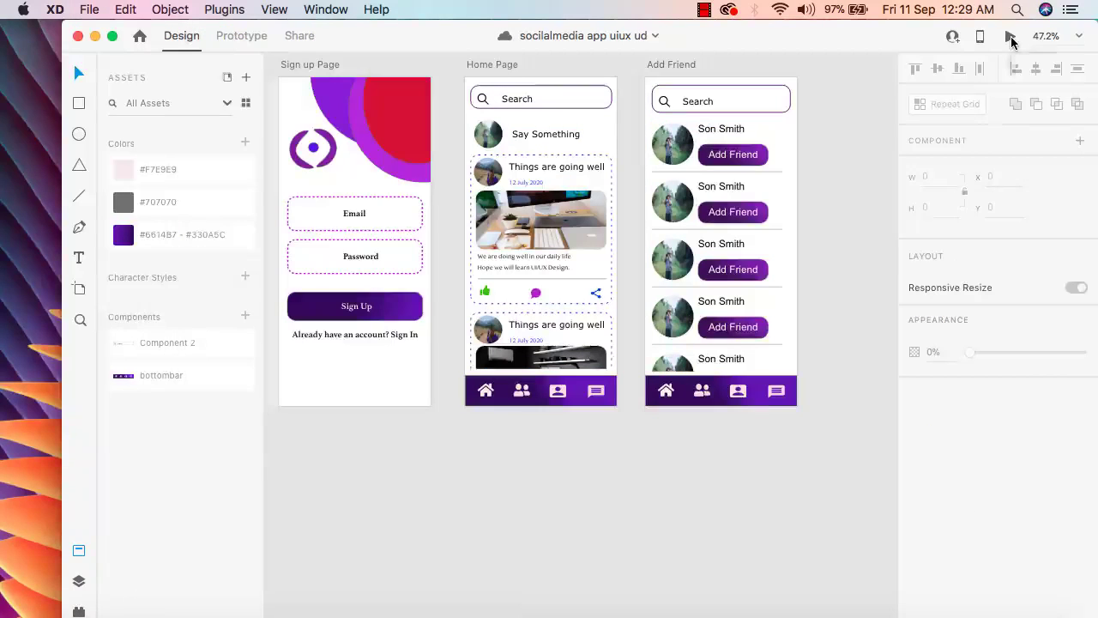
Preview the Home Page screen with its post feed, then close the preview
{"action": "left_click", "coordinate": [1010, 39]}
{"action": "left_click", "coordinate": [385, 466]}
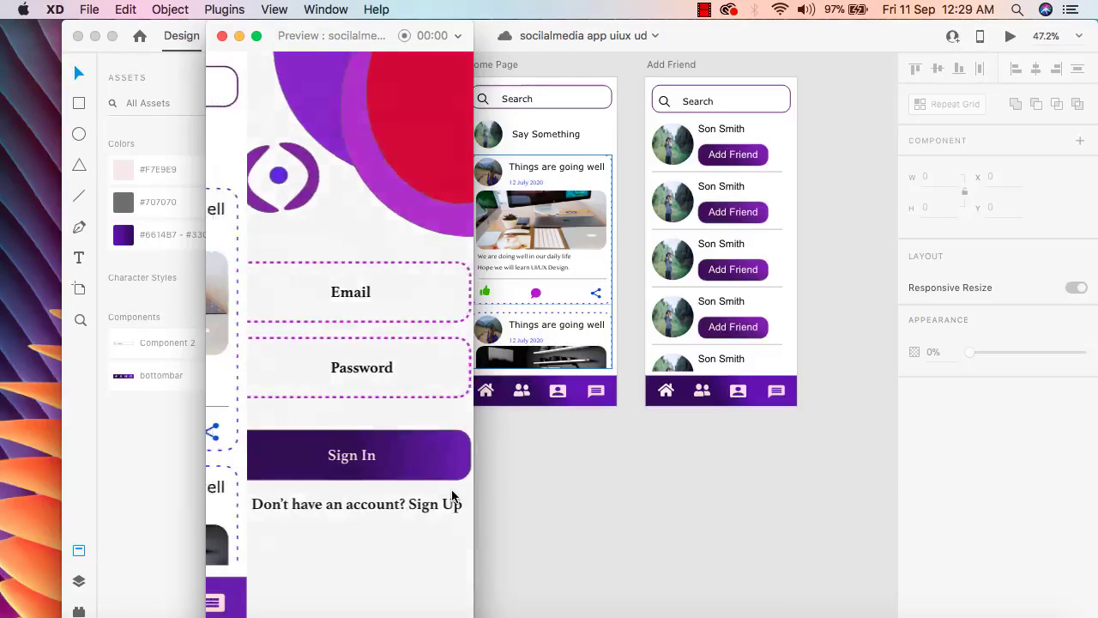
{"action": "left_click", "coordinate": [222, 35]}
Select the Add Friend artboard and preview it, scrolling through its friend list
{"action": "left_click", "coordinate": [671, 64]}
{"action": "double_click", "coordinate": [672, 64]}
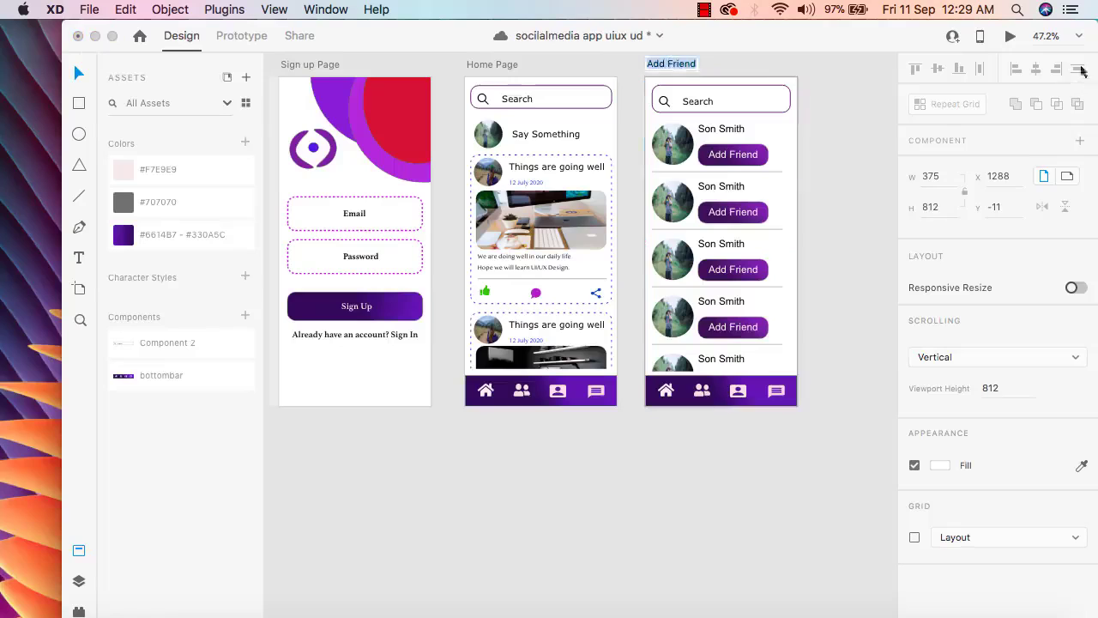
{"action": "left_click", "coordinate": [1011, 36]}
{"action": "scroll", "coordinate": [347, 296], "scroll_direction": "up", "scroll_amount": 2}
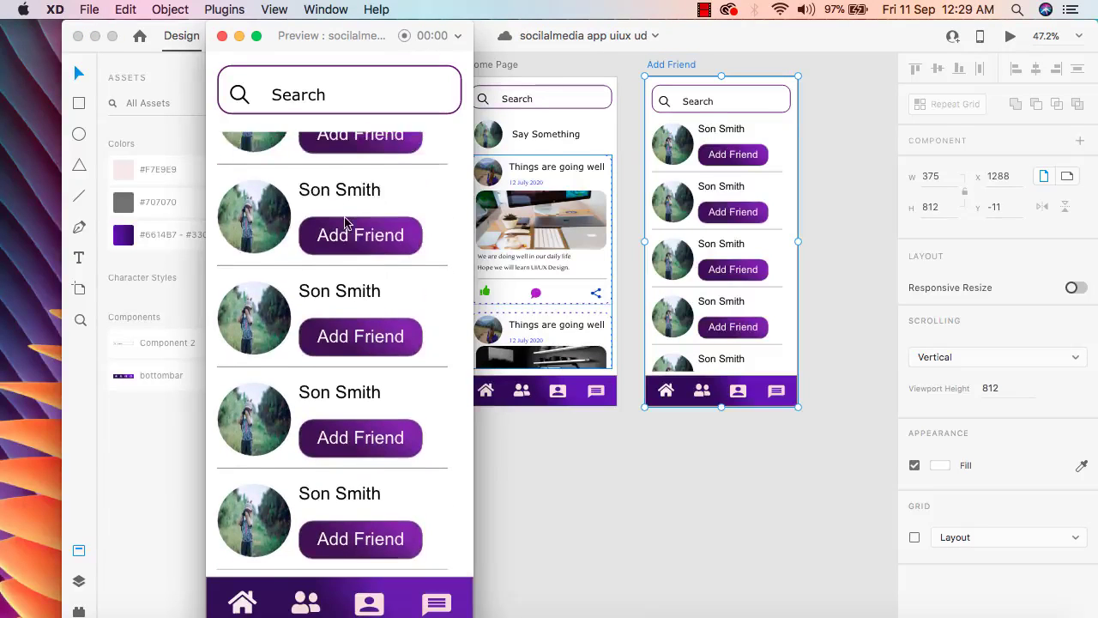